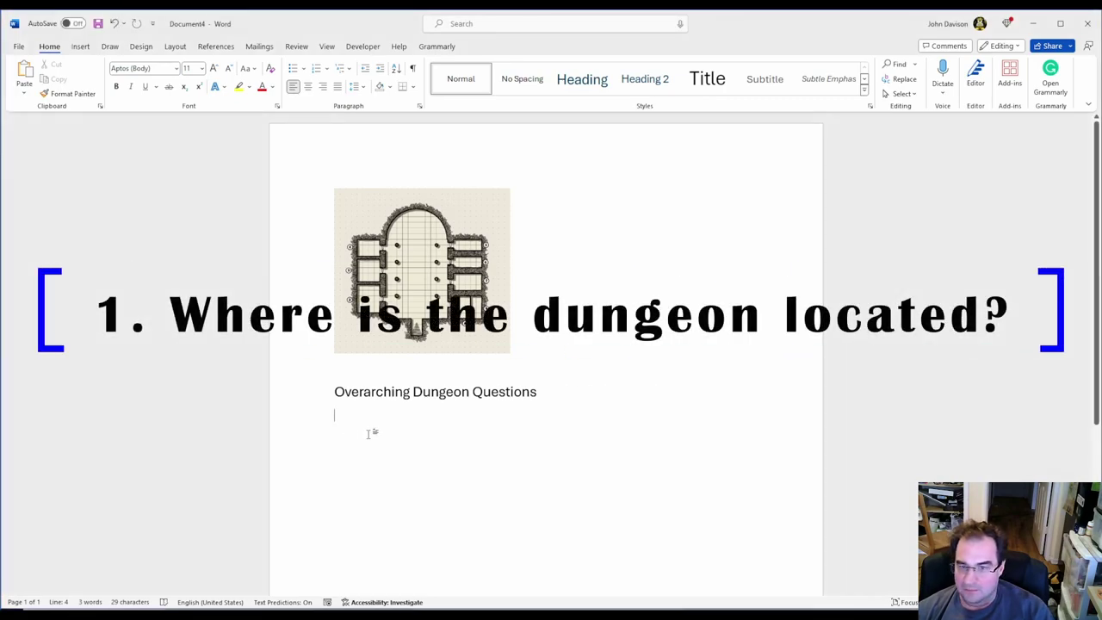
# Type question '1. Where is the dungeon located?' with the answer 'Arctic, cold climate' on the line below.
pyautogui.write('1. Where is the dungeon located?')
pyautogui.press('Return')
pyautogui.press('Return')
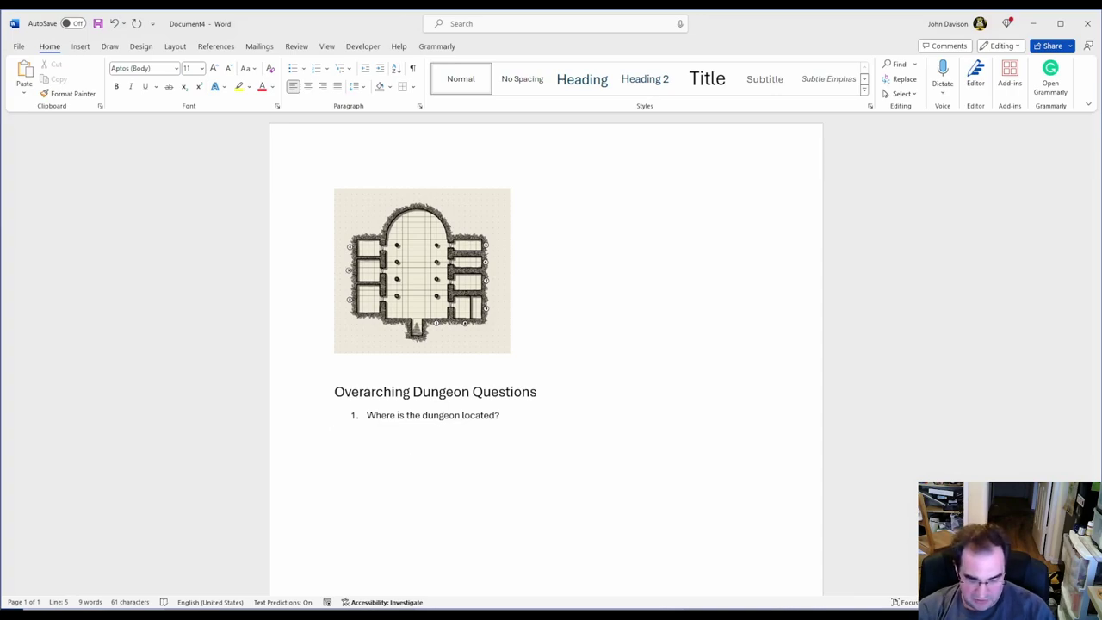
pyautogui.write('Art')
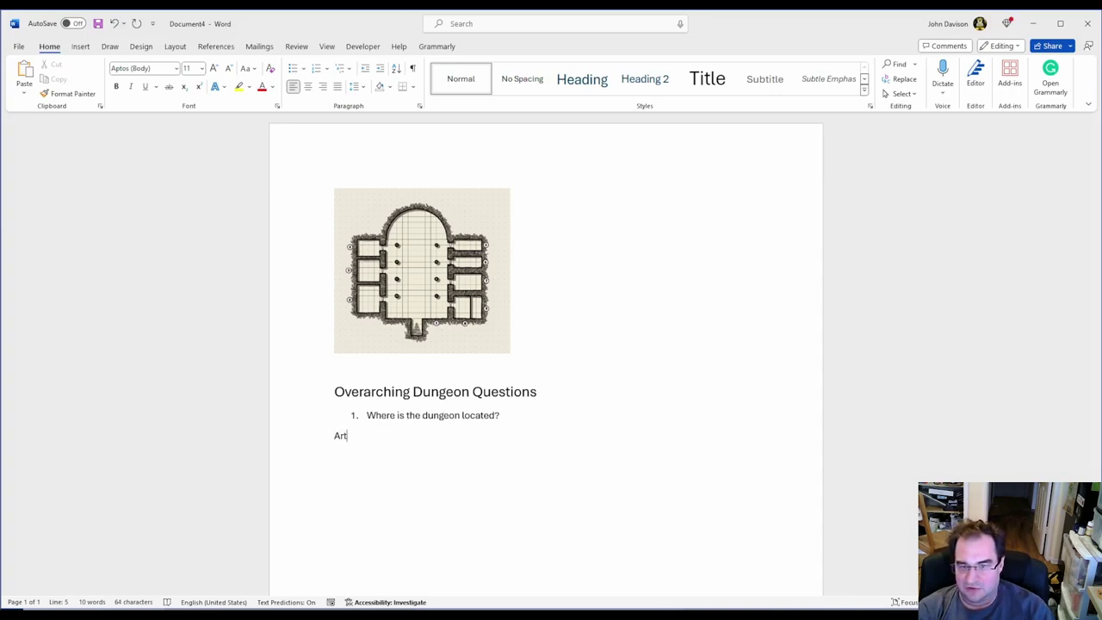
pyautogui.press('BackSpace')
pyautogui.write('ctic, cold climate')
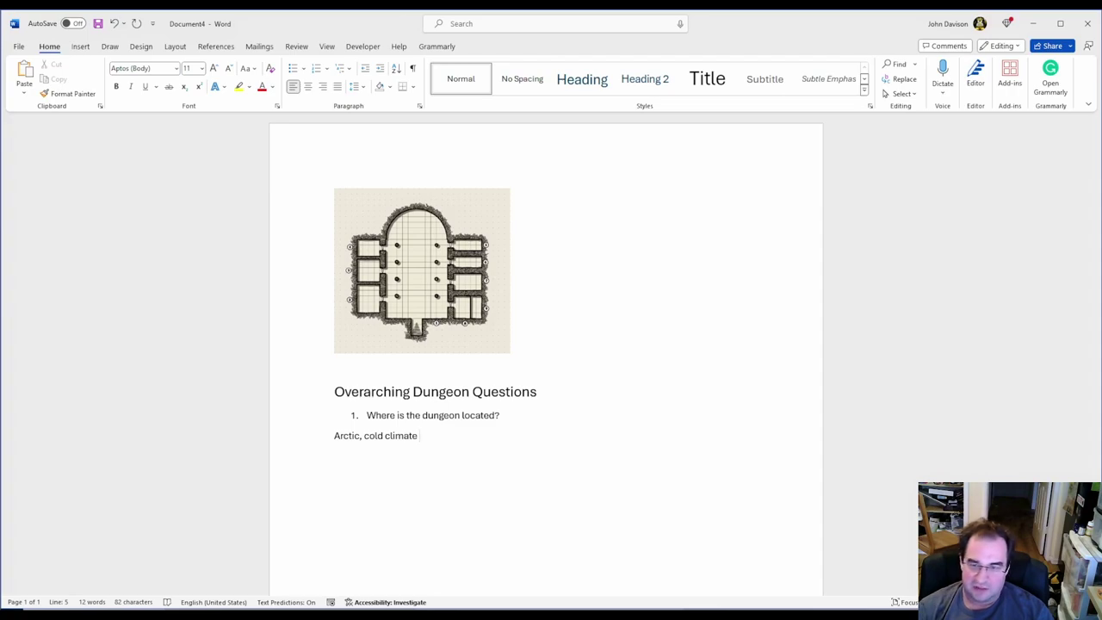
pyautogui.press('Return')
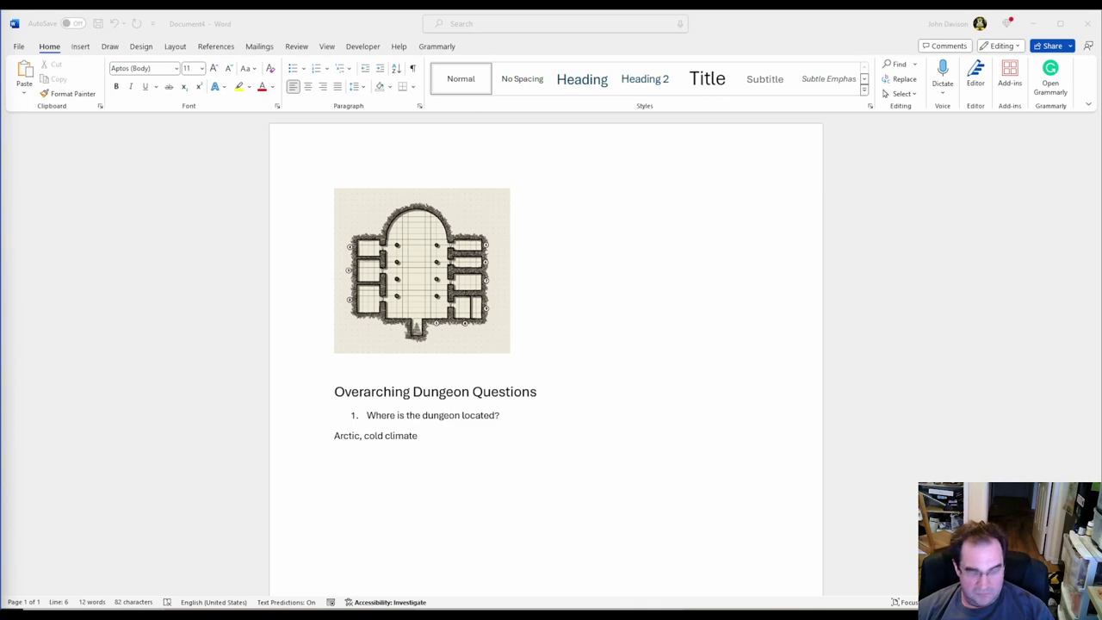
# Paste 'Why was it built?' on the empty line and renumber it as question 2.
pyautogui.click(394, 465)
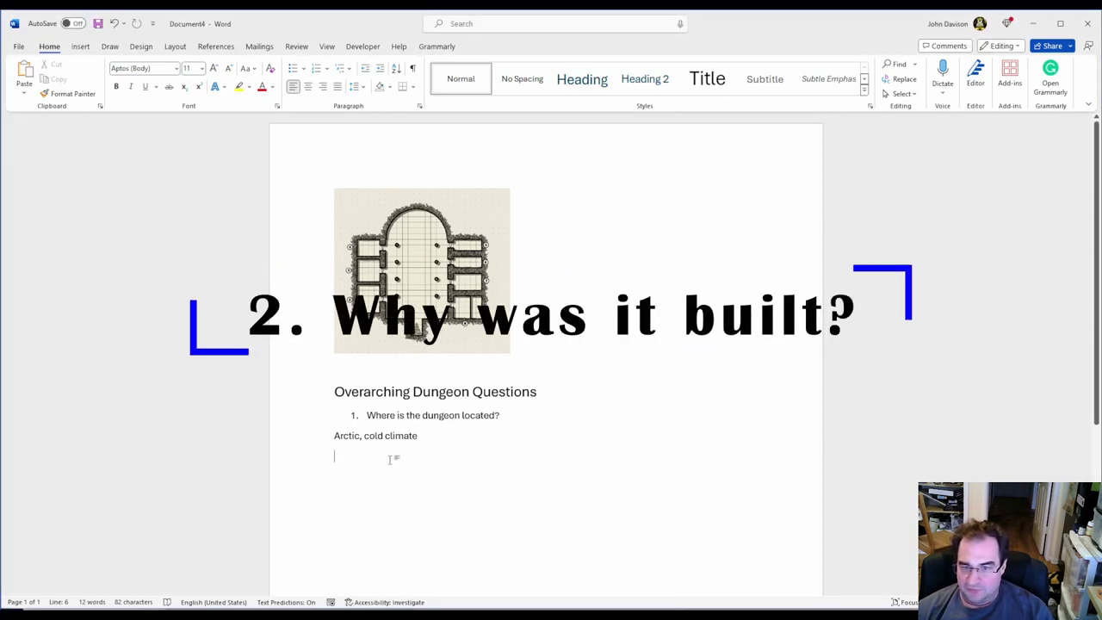
pyautogui.write('Why was it built?')
pyautogui.click(356, 457)
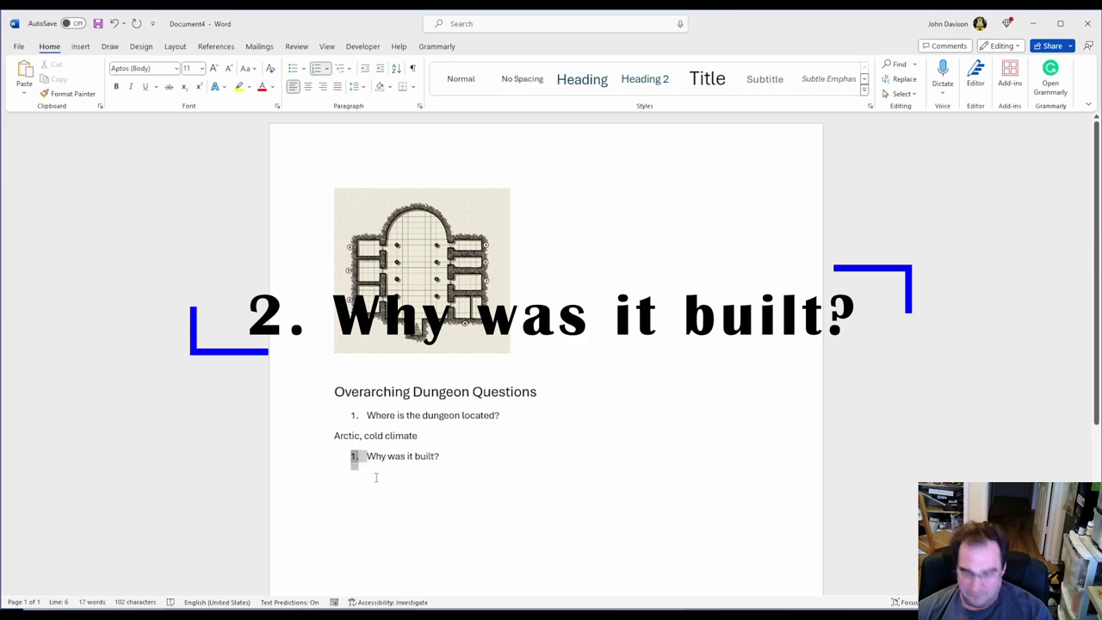
pyautogui.press('BackSpace')
pyautogui.write('2.')
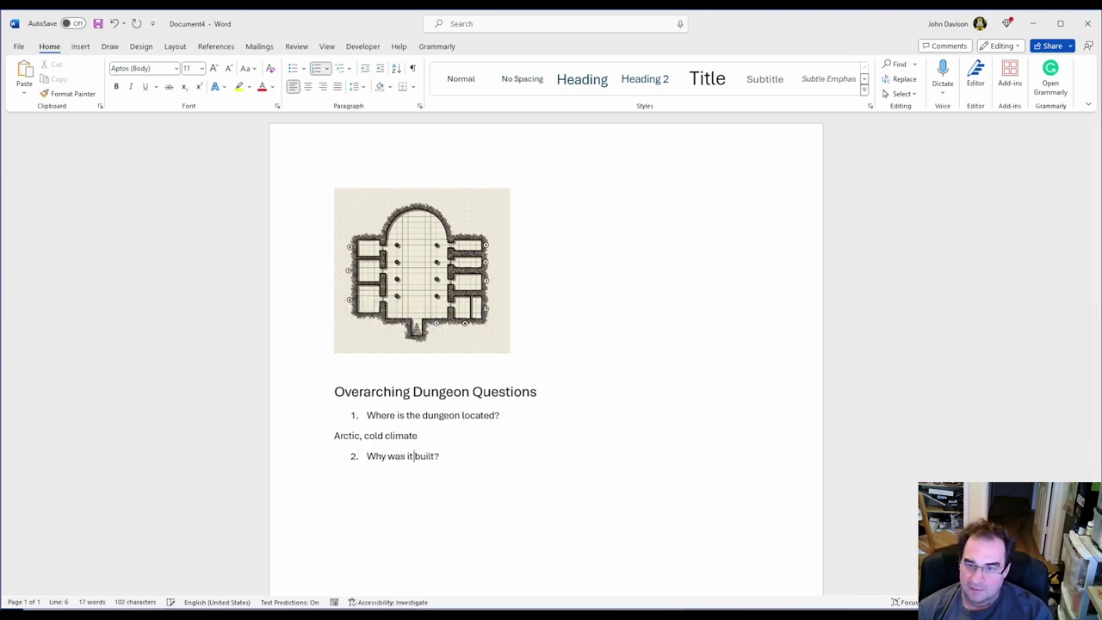
pyautogui.press('Return')
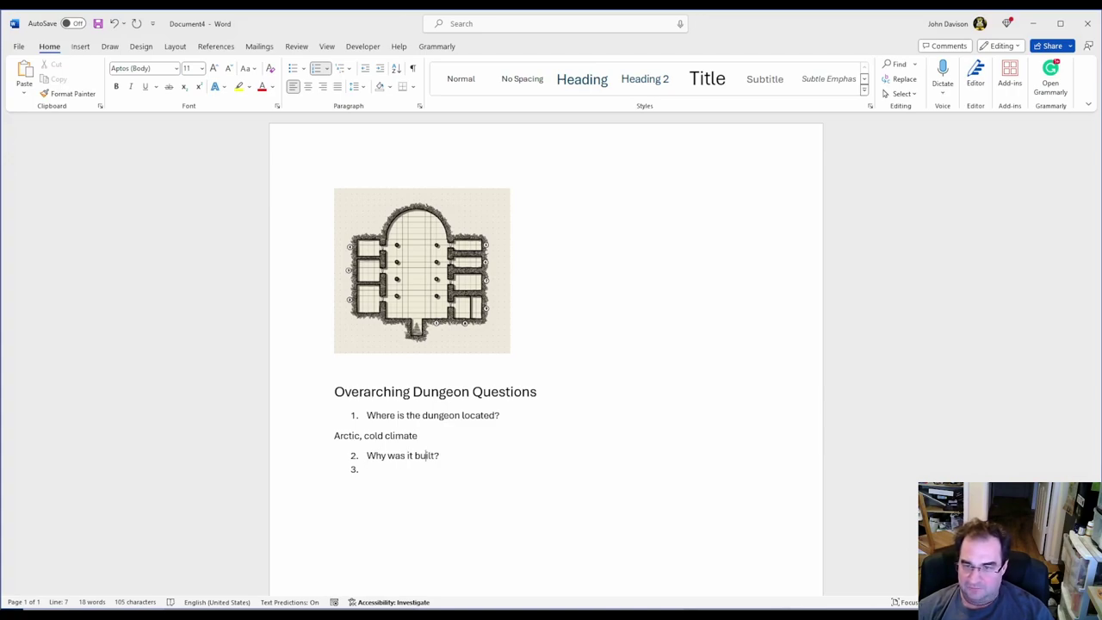
# Add lettered answers 'Burial' and 'Worship' under question 2, then return to the empty item 3.
pyautogui.press('Return')
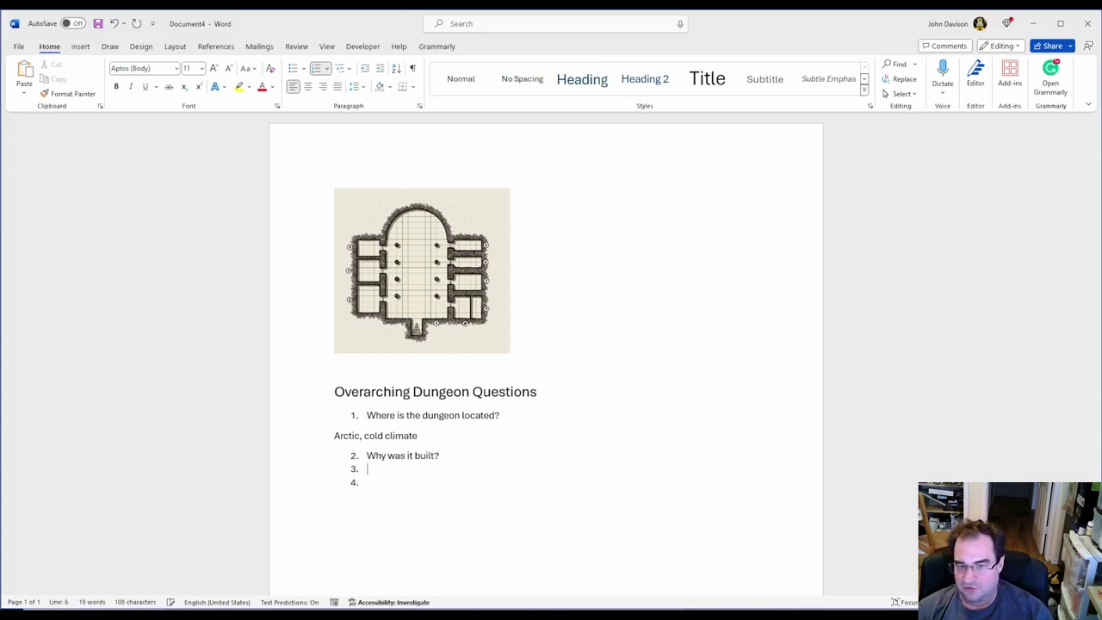
pyautogui.press('Tab')
pyautogui.write('Burial')
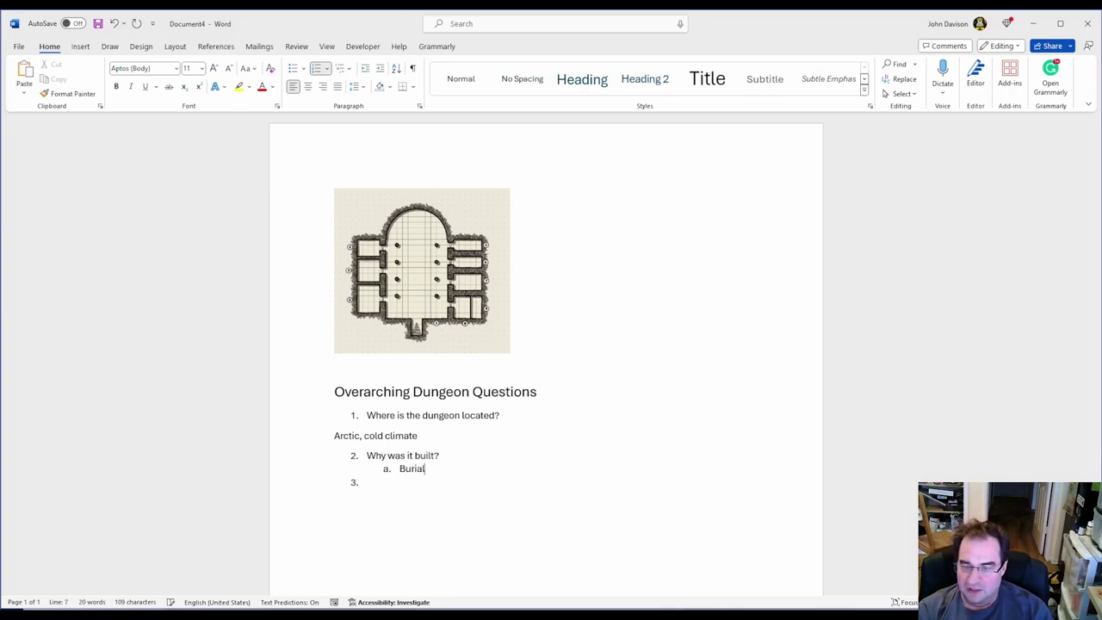
pyautogui.press('Return')
pyautogui.write('Worship')
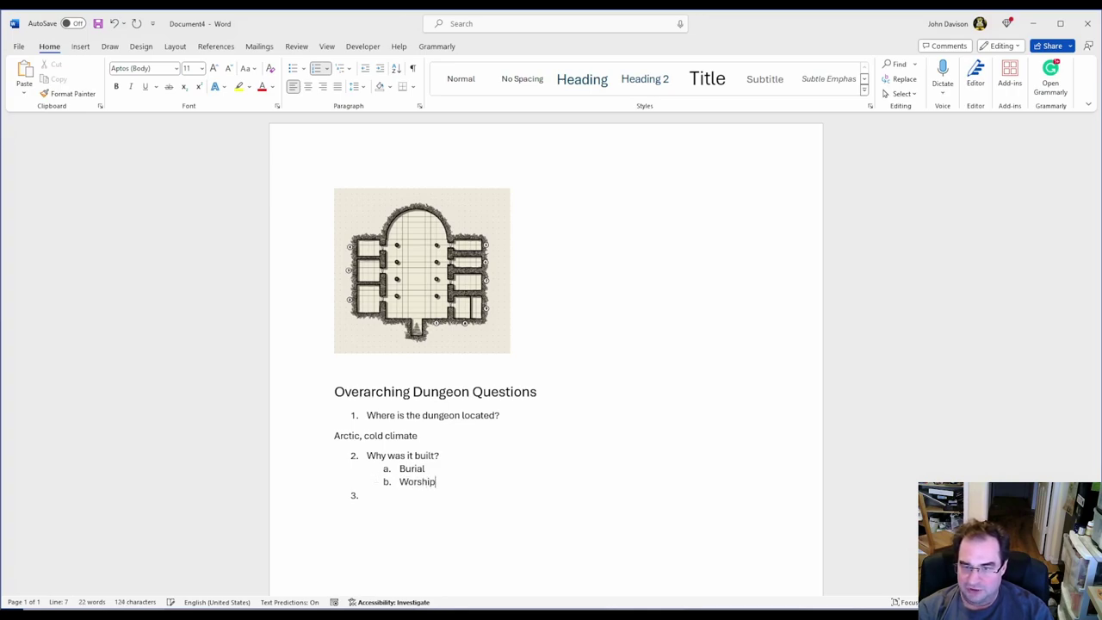
pyautogui.click(368, 495)
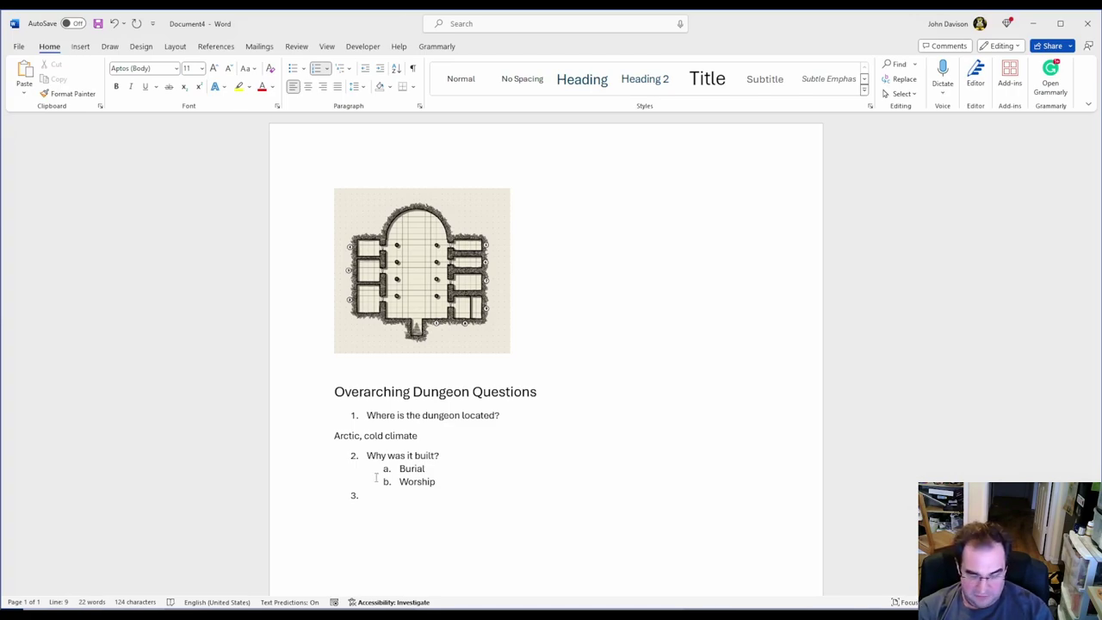
# Enter question 3 'When was the dungeon built?' with lettered answer 'Very old 100 plus years', then start '4.'.
pyautogui.write('When was')
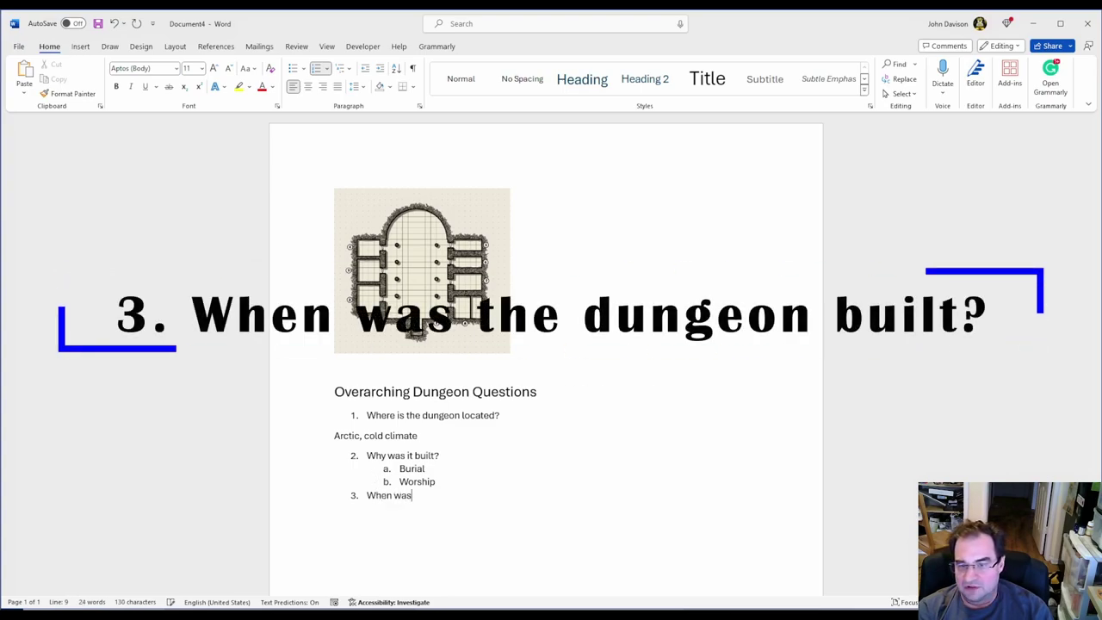
pyautogui.write(' the ')
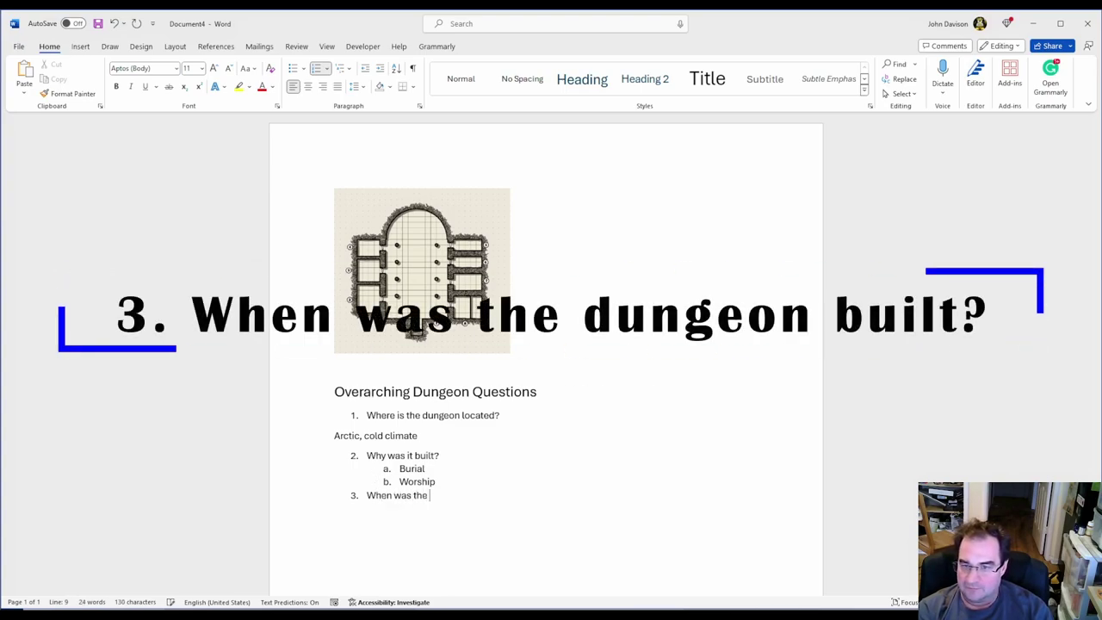
pyautogui.write('dungeo')
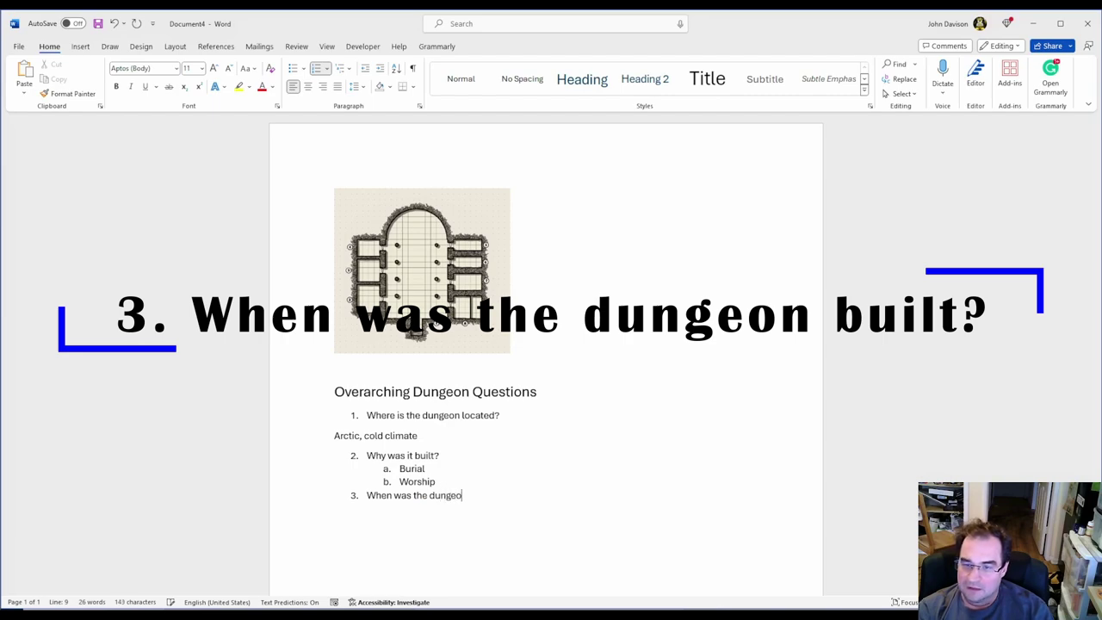
pyautogui.write('n built?')
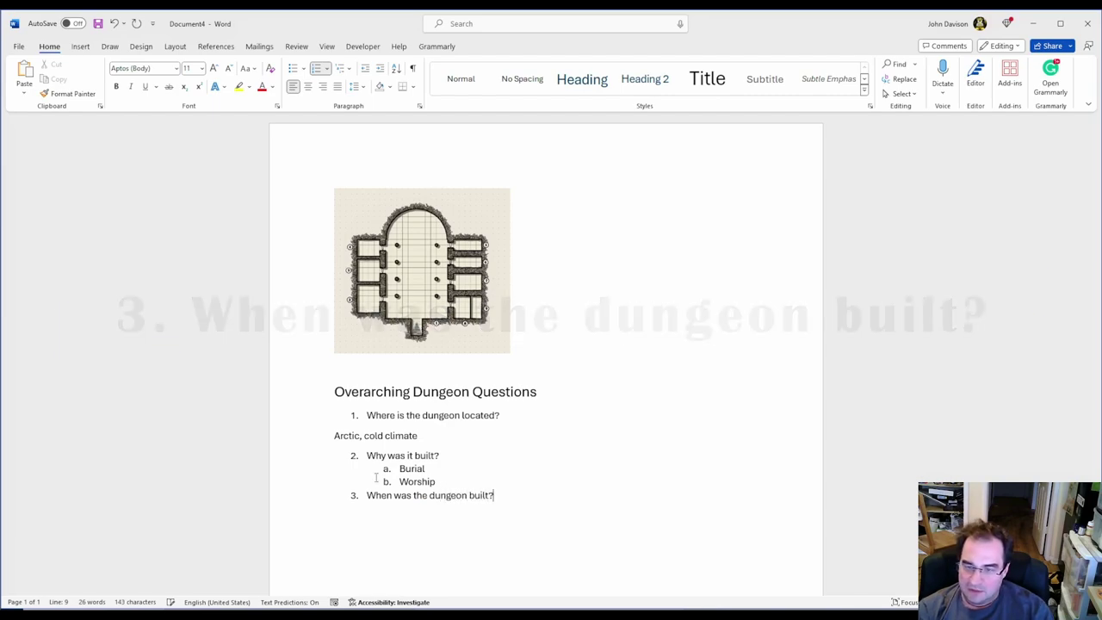
pyautogui.press('Return')
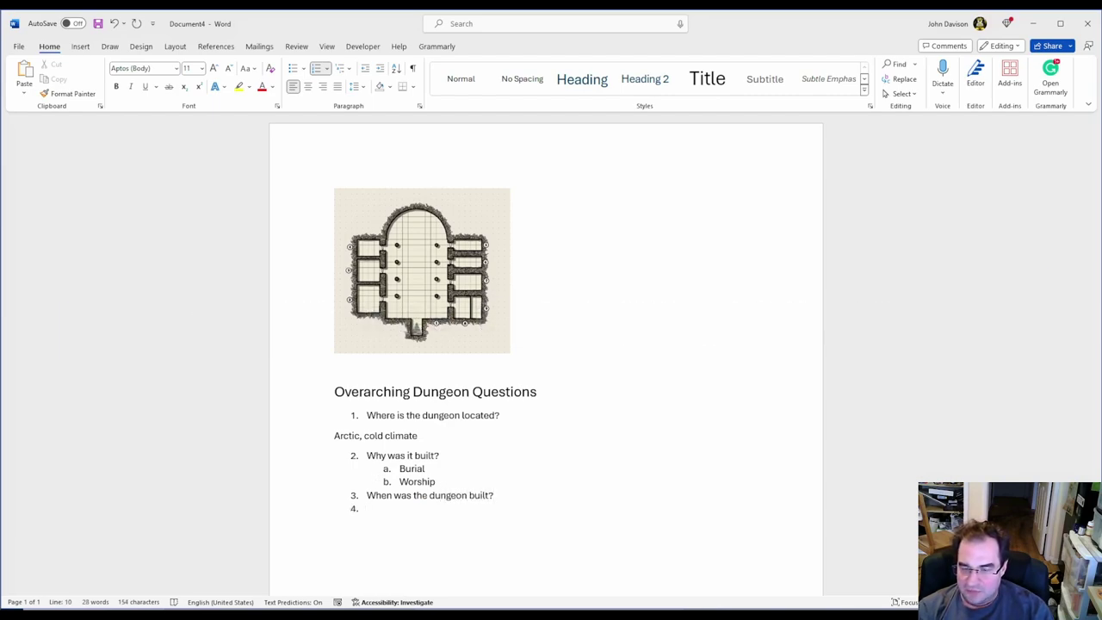
pyautogui.press('Tab')
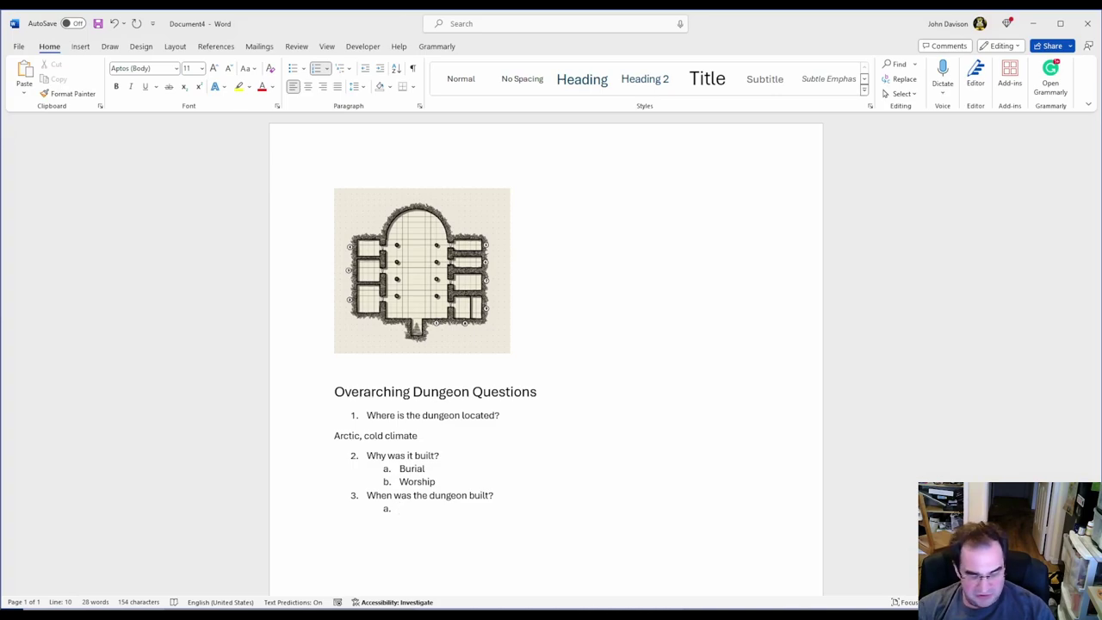
pyautogui.write('Very old')
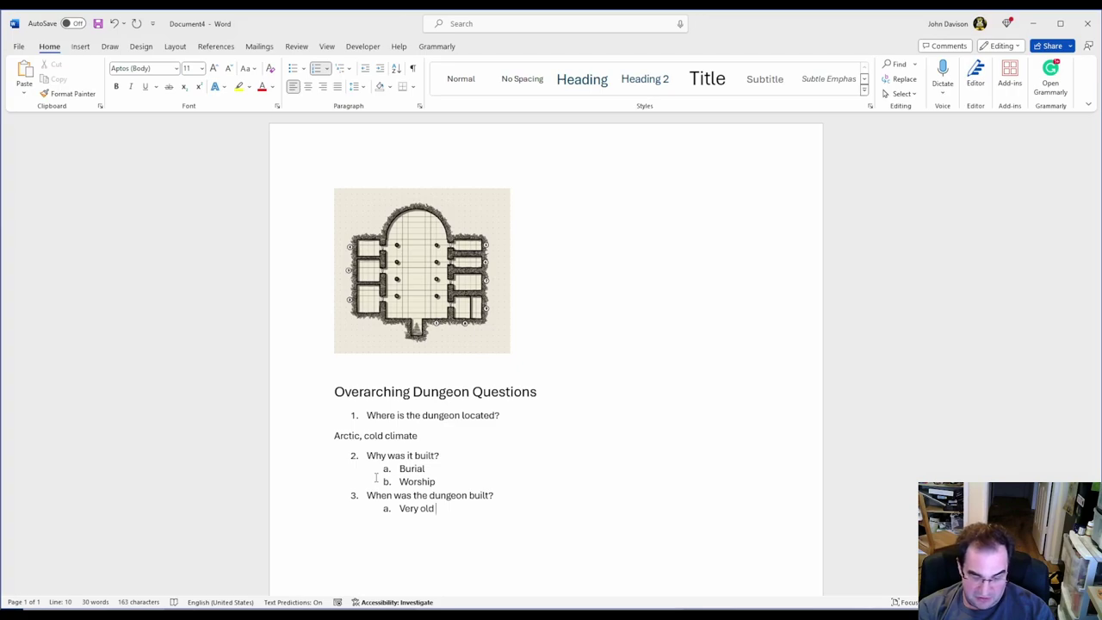
pyautogui.write(' 100')
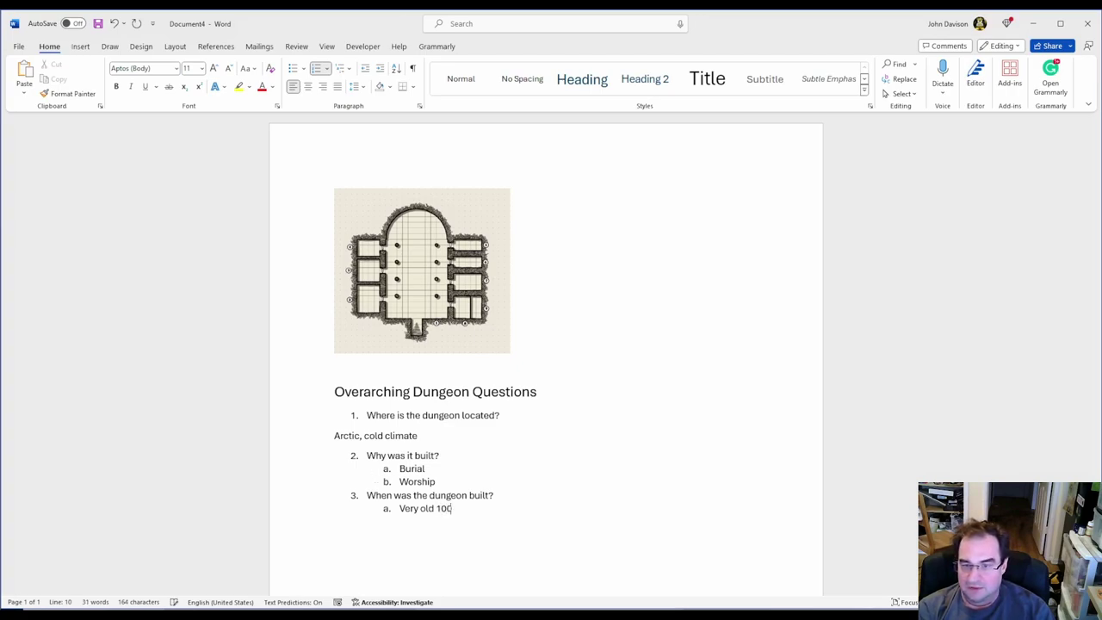
pyautogui.write(' plus years')
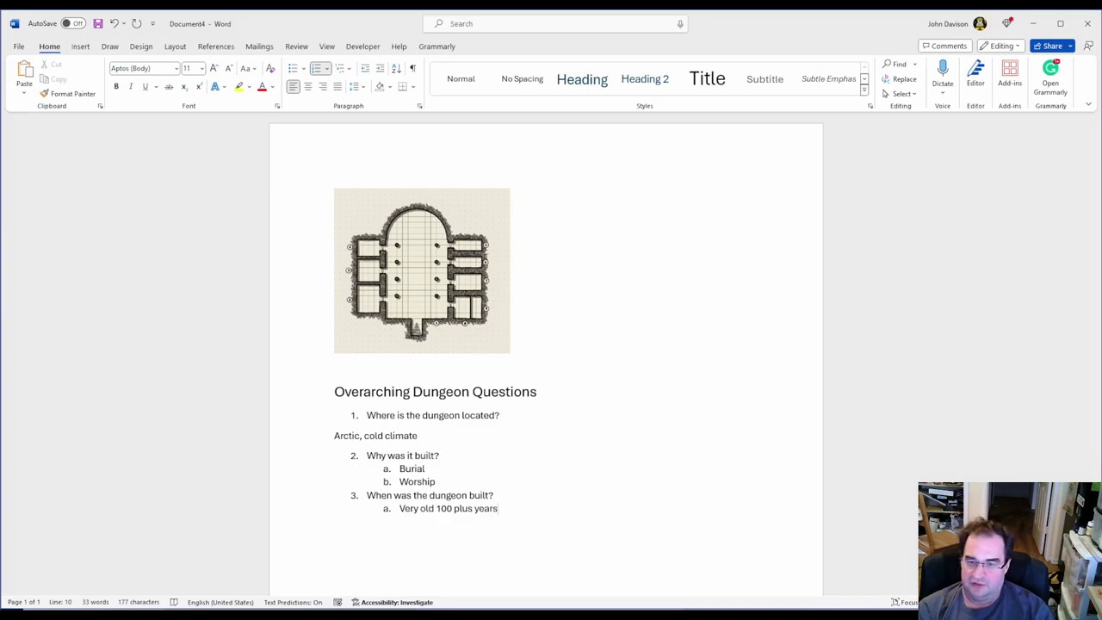
pyautogui.press('Return')
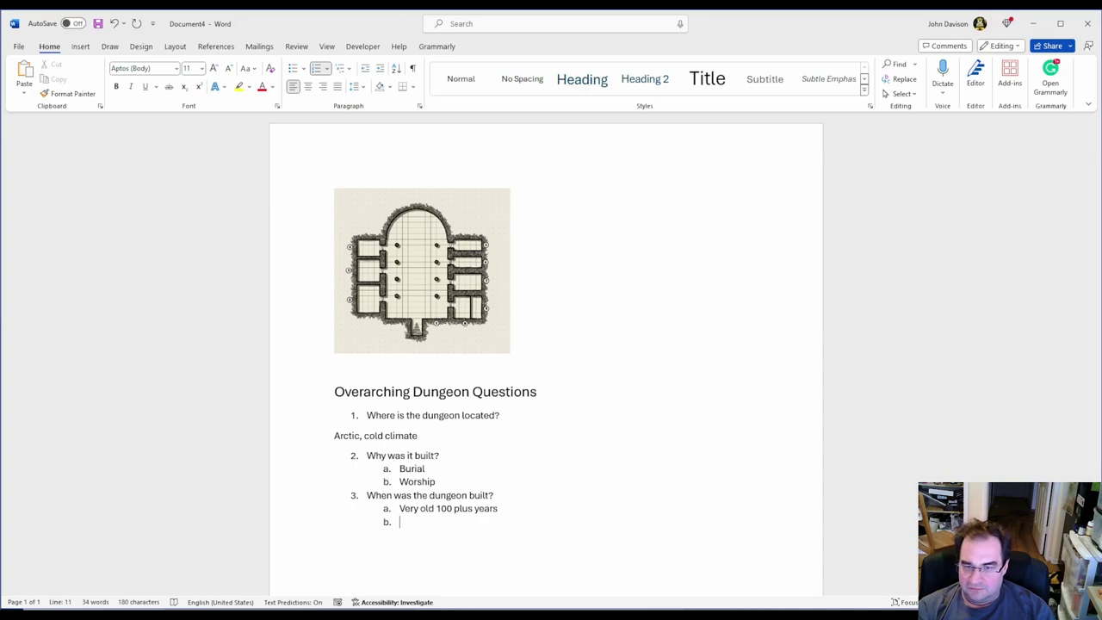
pyautogui.press('BackSpace')
pyautogui.write('4.')
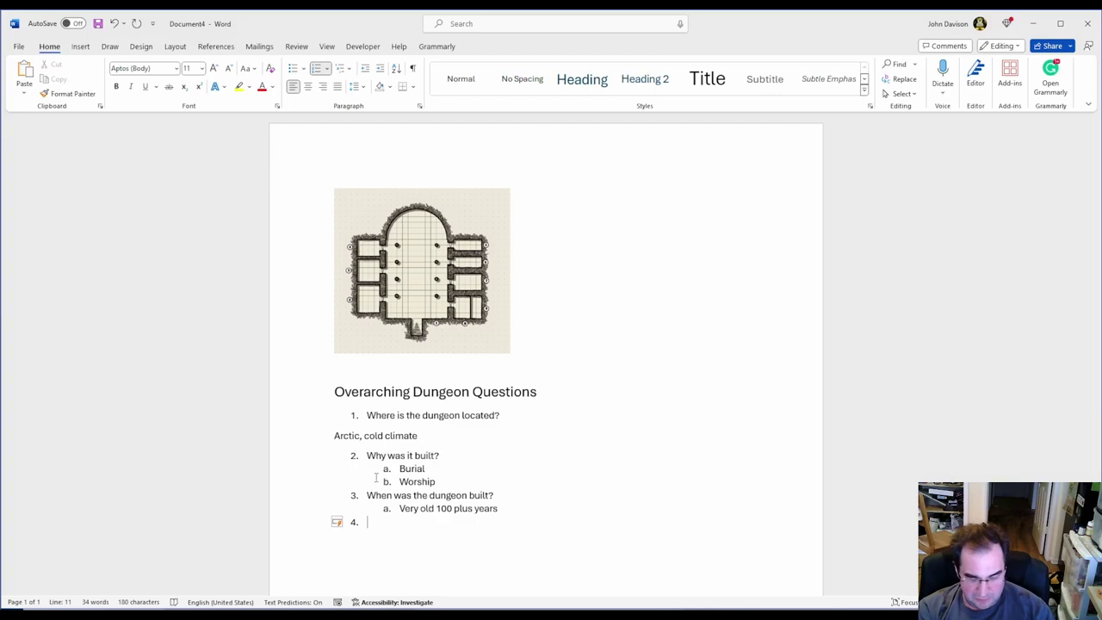
# Enter question 4 'How was it built' with lettered answer 'Workers', then start '5.'.
pyautogui.write('How w')
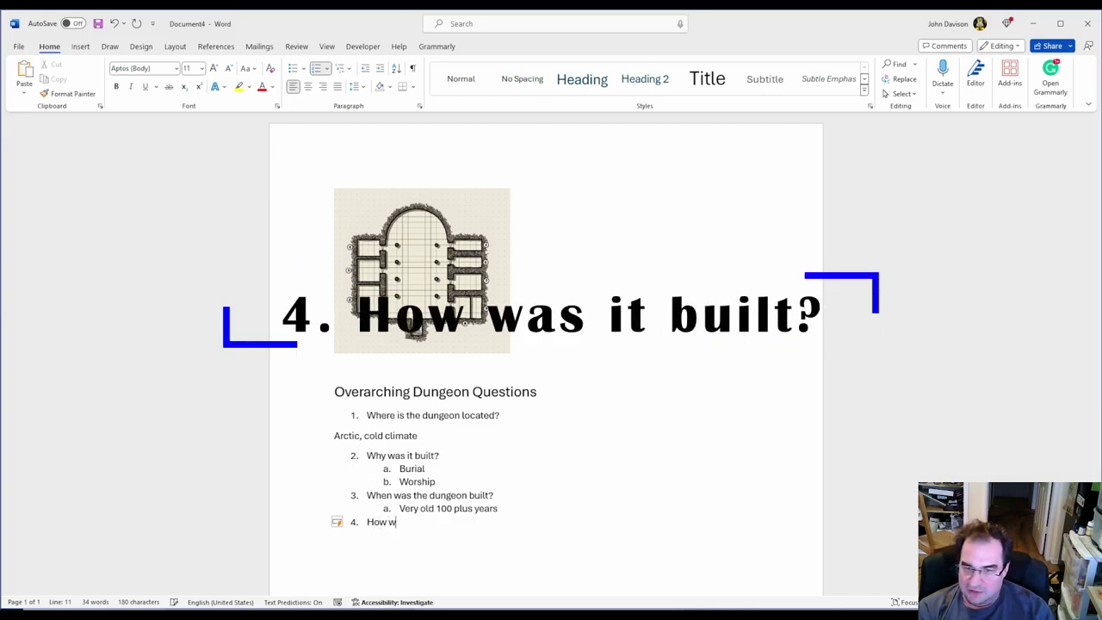
pyautogui.write('as it built')
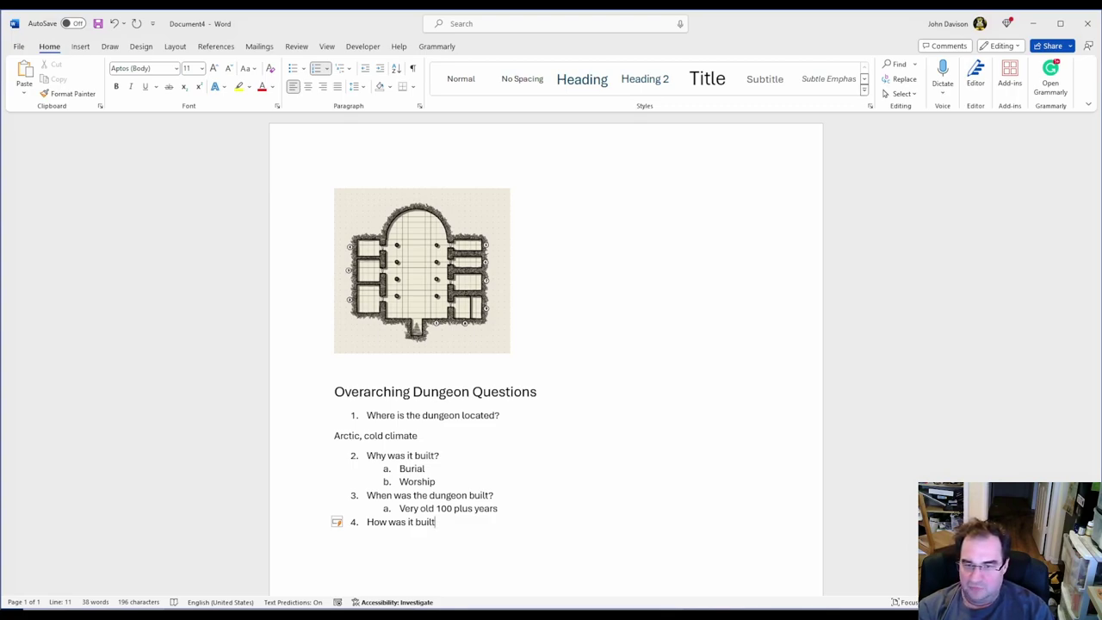
pyautogui.press('Return')
pyautogui.press('Tab')
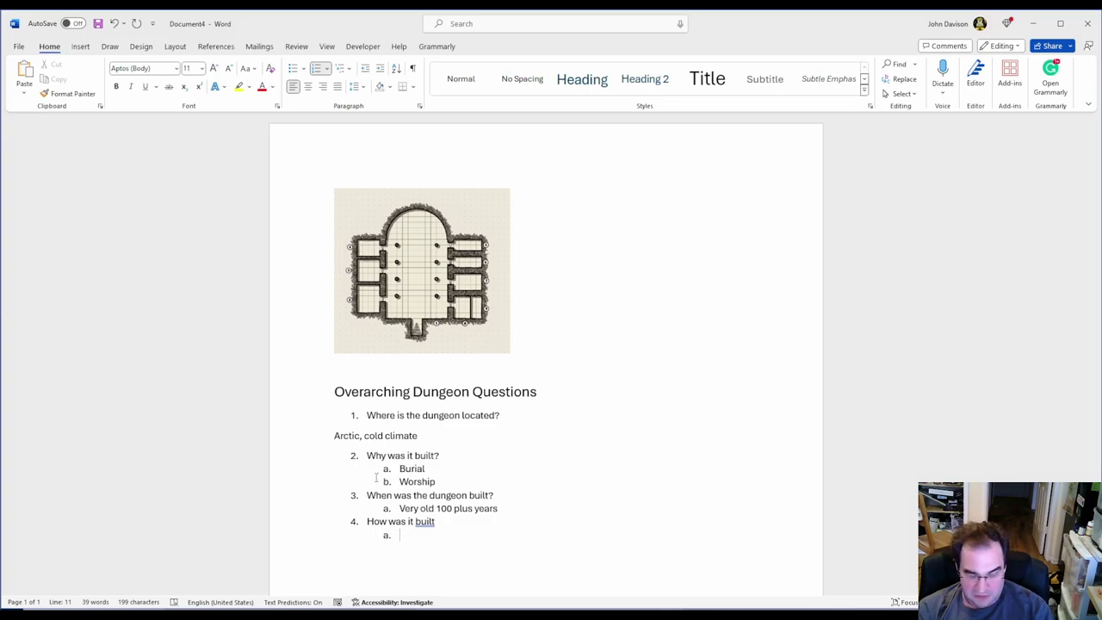
pyautogui.write('Workers')
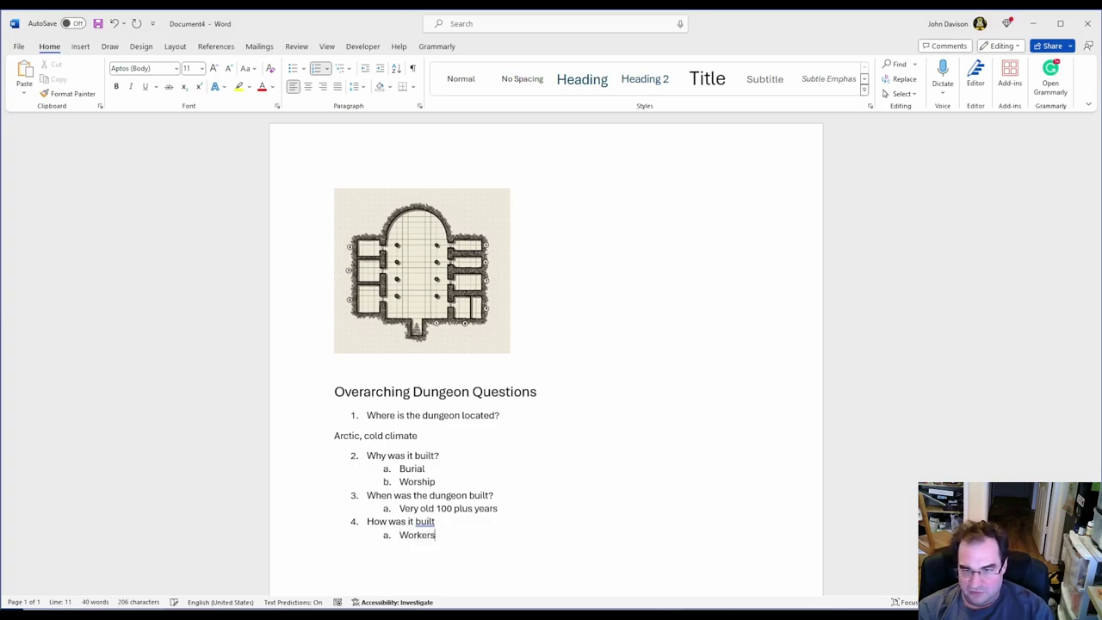
pyautogui.press('Return')
pyautogui.press('BackSpace')
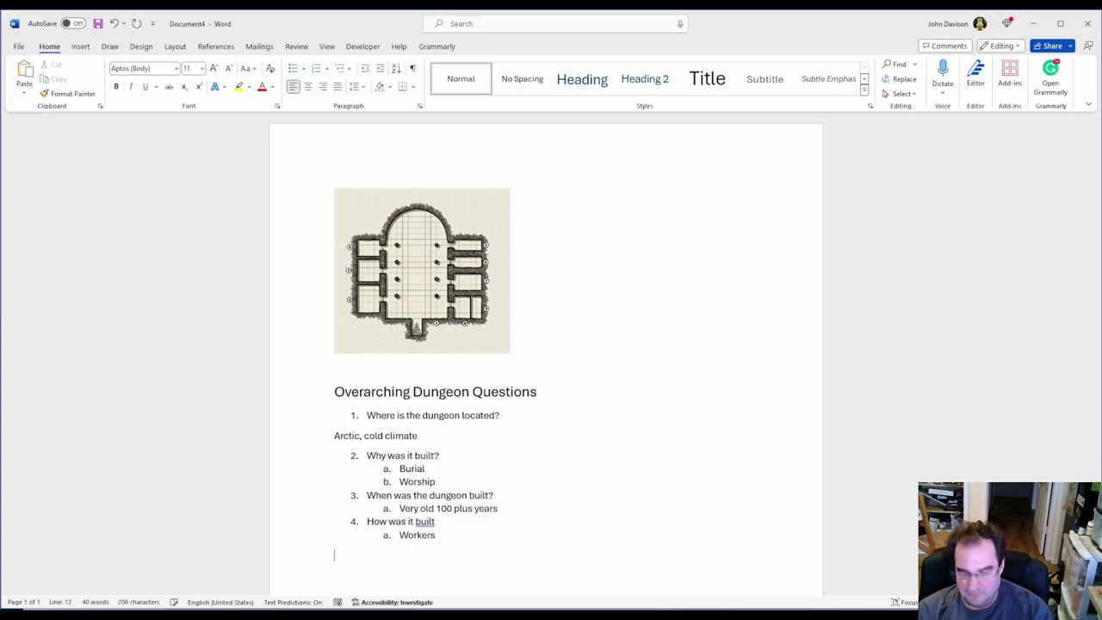
pyautogui.write('5.')
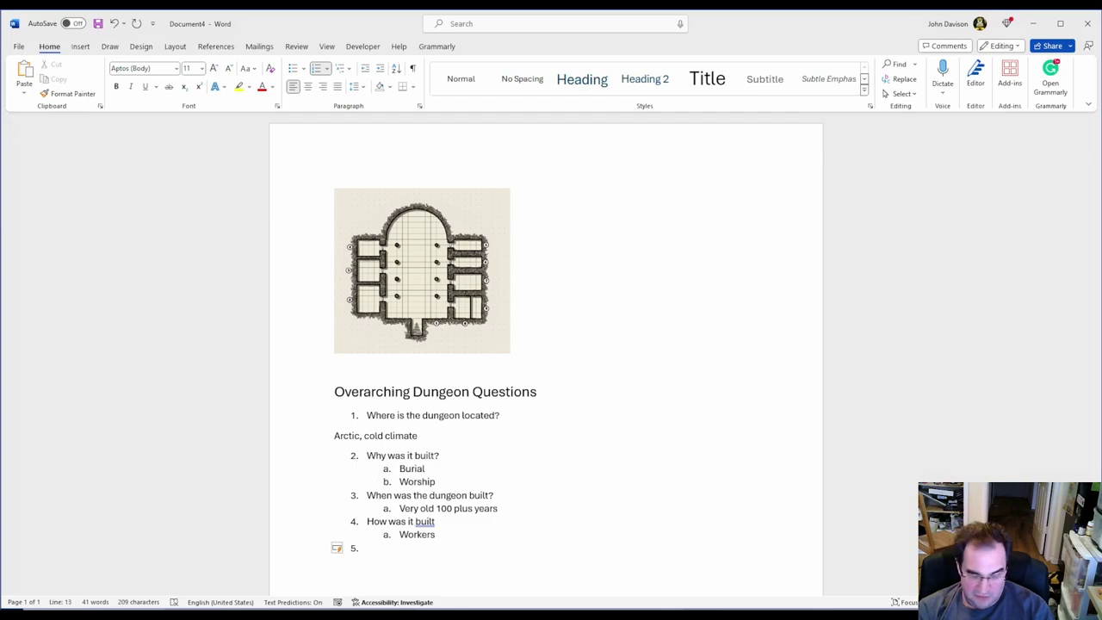
# Type question 5 'What type of dungeon is it?' with lettered answer 'Temple', then promote the next line to item 6.
pyautogui.write('What type of')
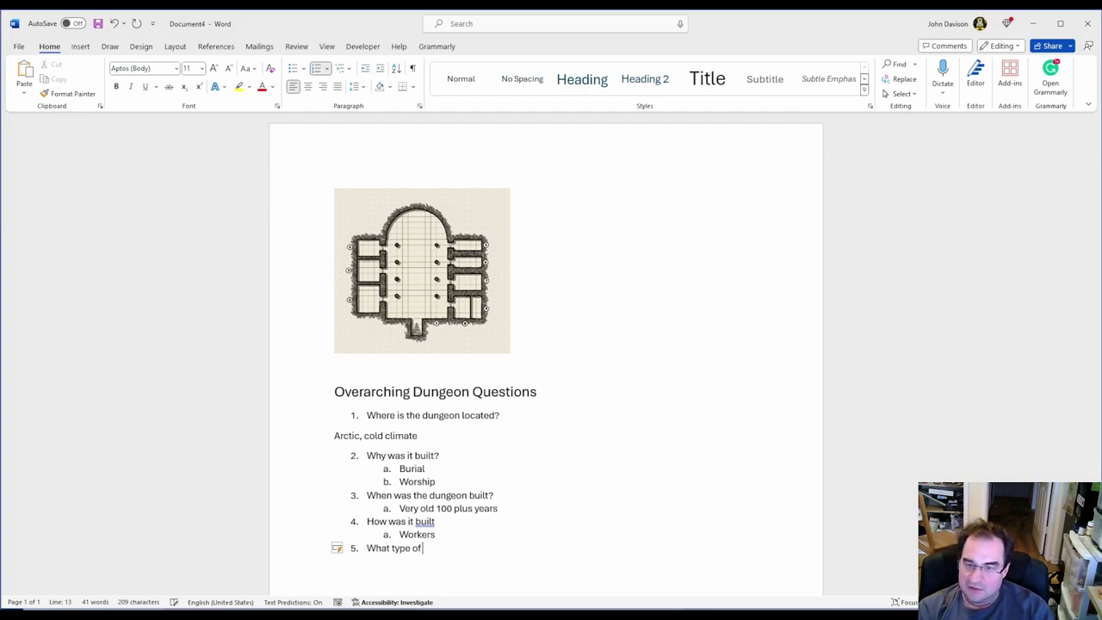
pyautogui.write(' dungeon is ')
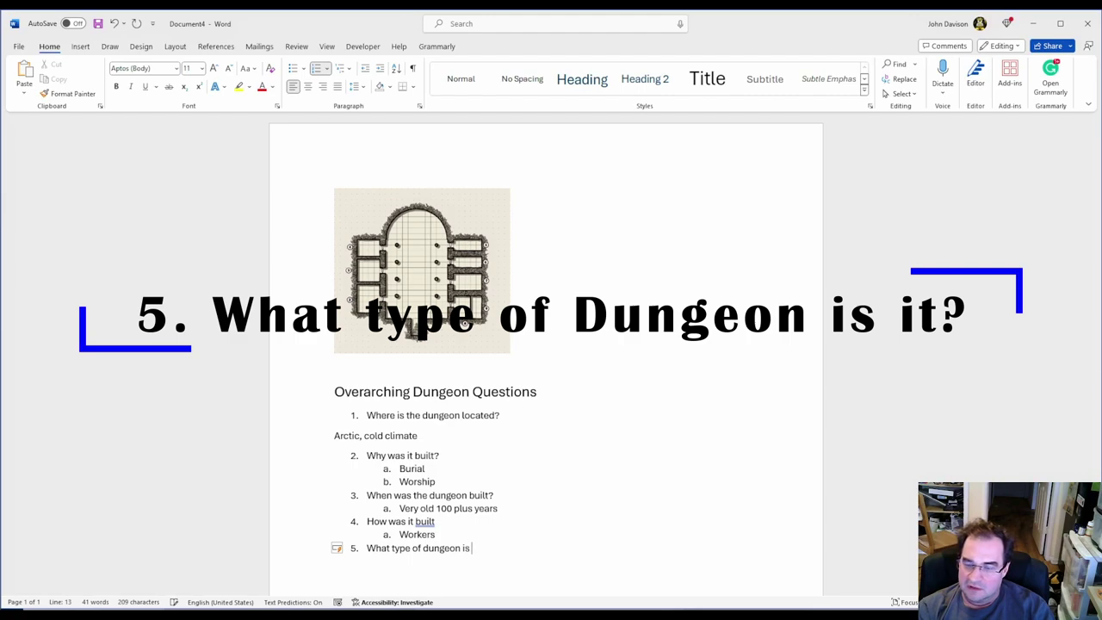
pyautogui.write('it?')
pyautogui.press('Return')
pyautogui.press('Tab')
pyautogui.write('Temple')
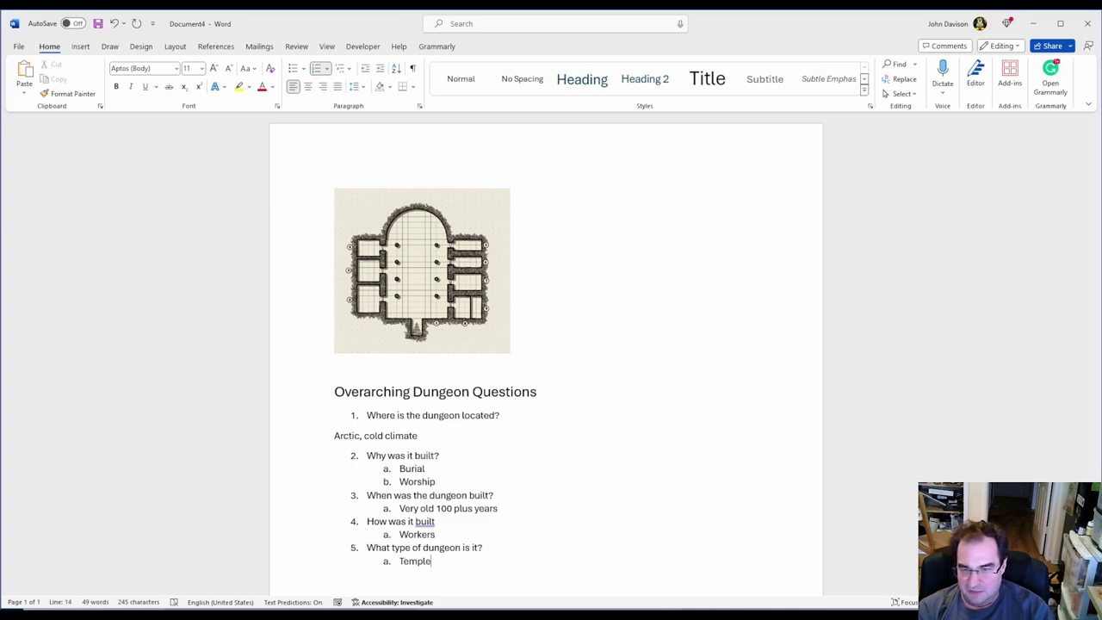
pyautogui.press('Return')
pyautogui.hotkey('shift', 'Tab')
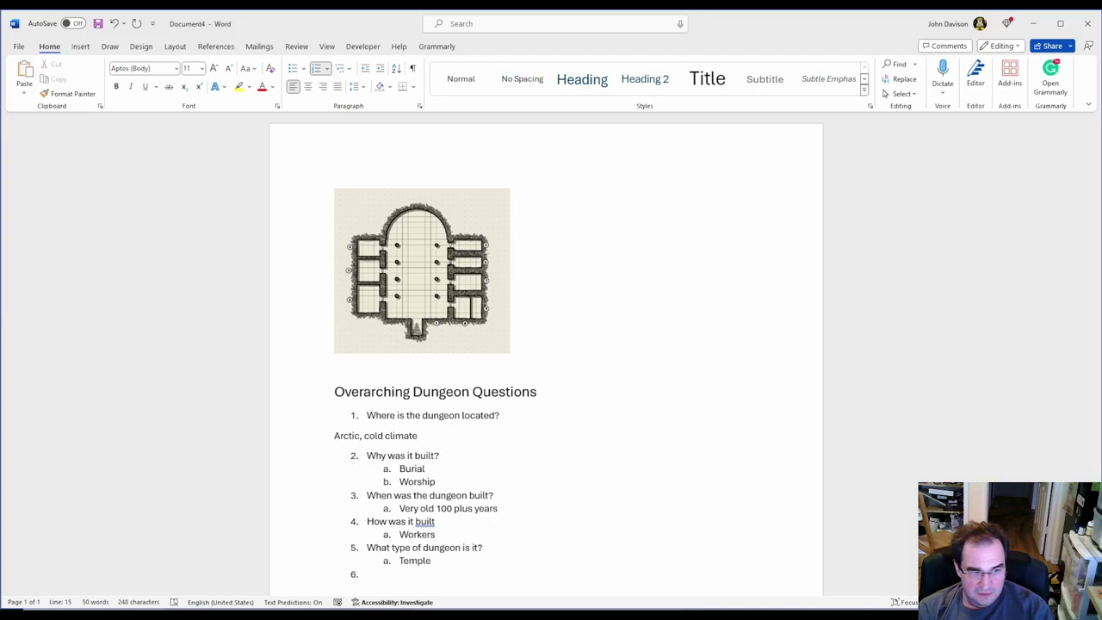
# Add question 6 'Who ordered the building of the dungeon?' answered 'Evil Priests that wanted to spread their evil religion', then type '7. Who or what lives in the dungeon?'.
pyautogui.write('Who ')
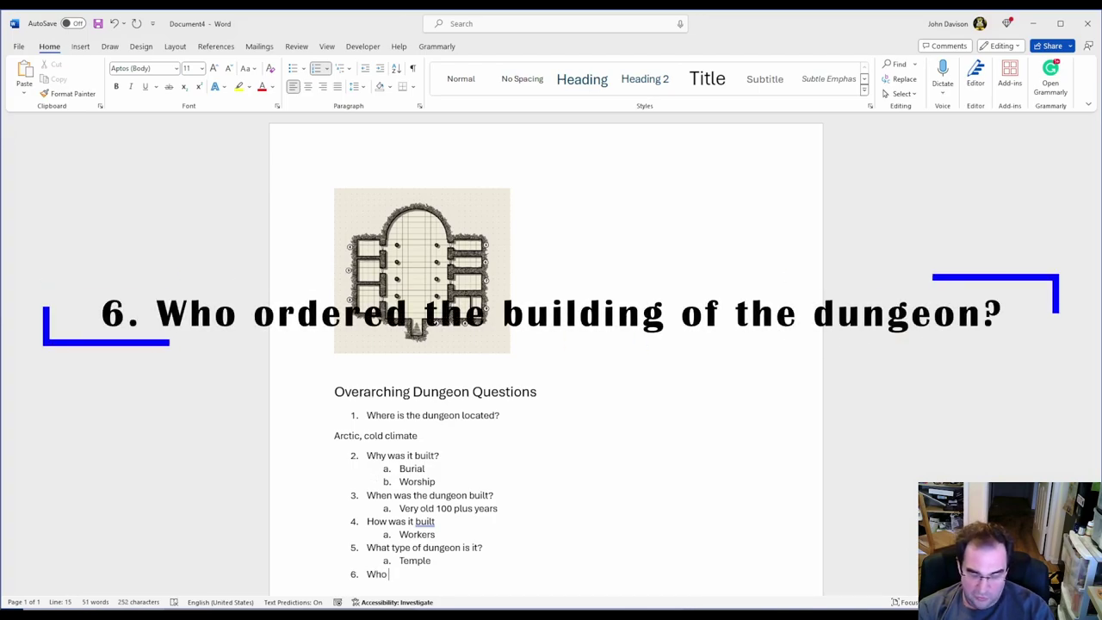
pyautogui.write('ord')
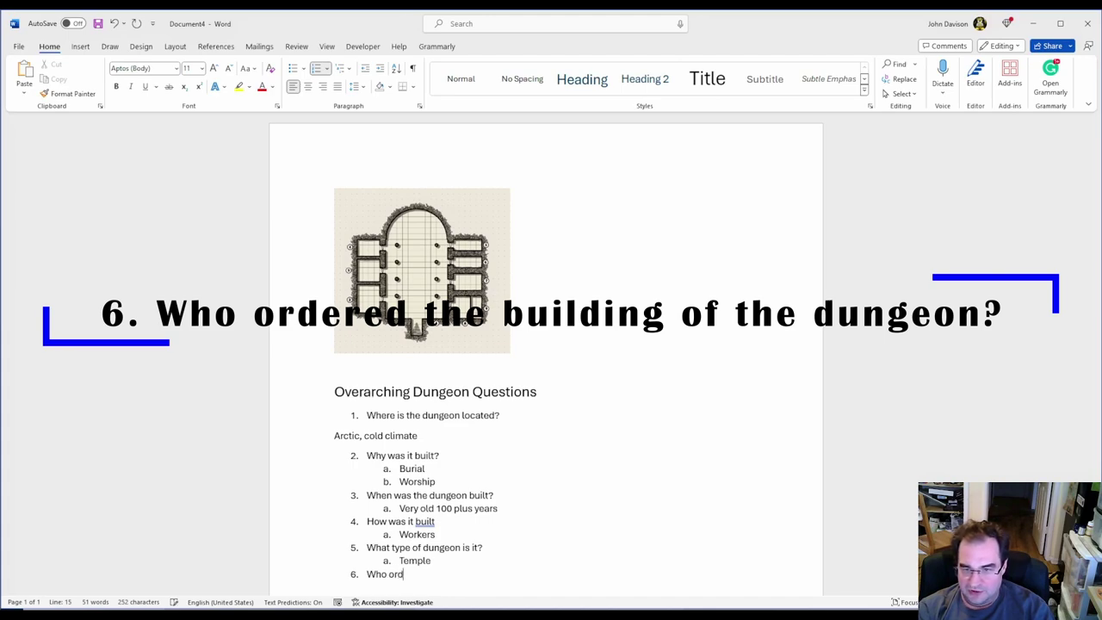
pyautogui.write('ered the buil')
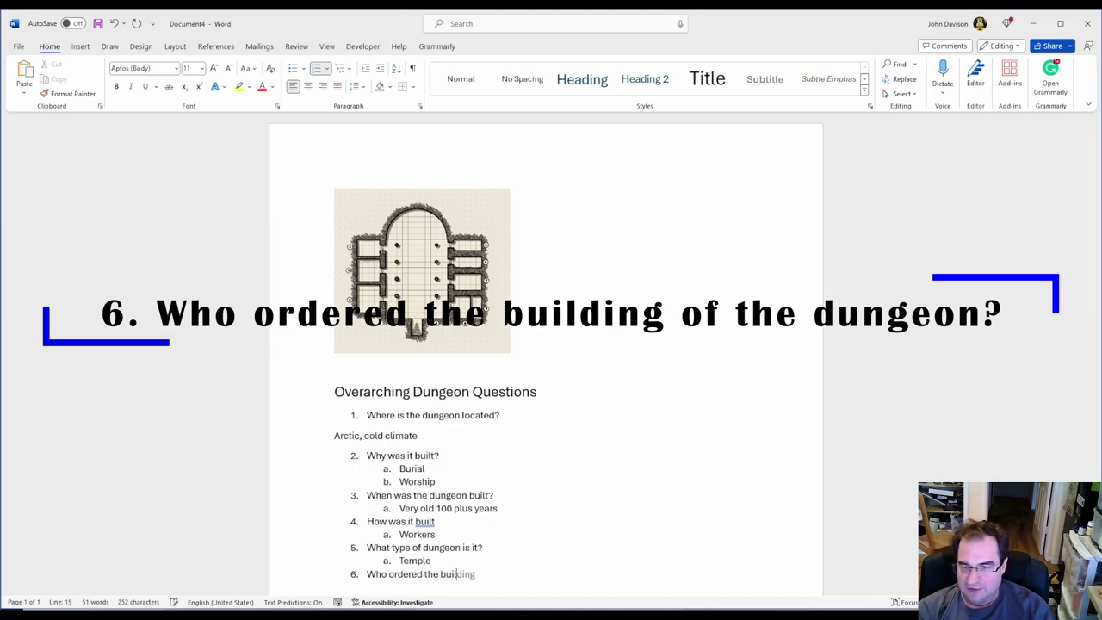
pyautogui.write('ding of the dungeon?')
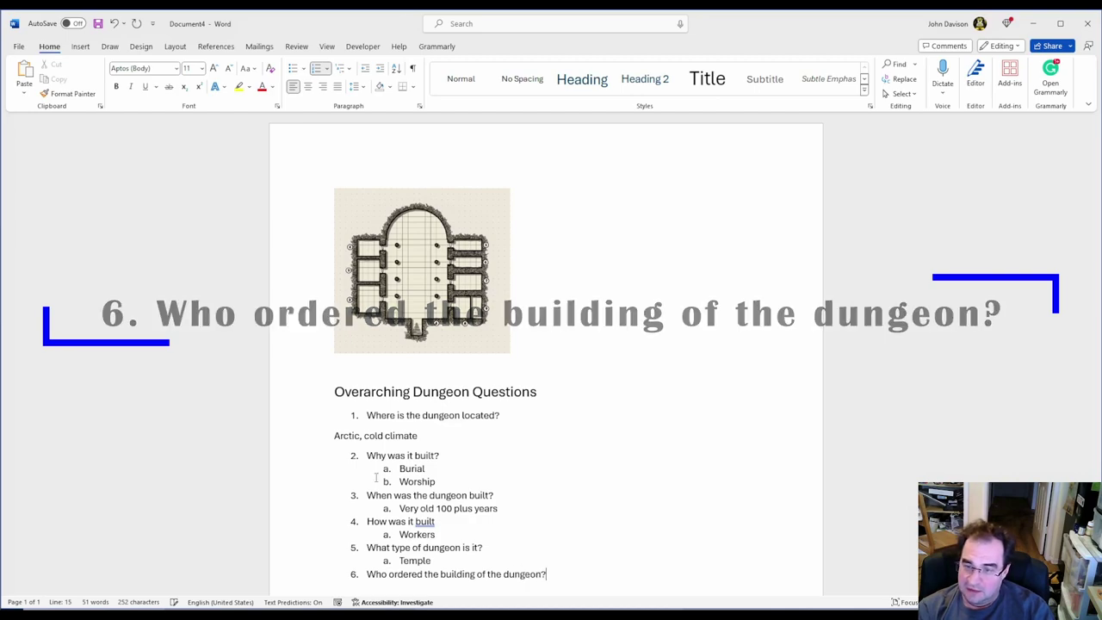
pyautogui.press('Return')
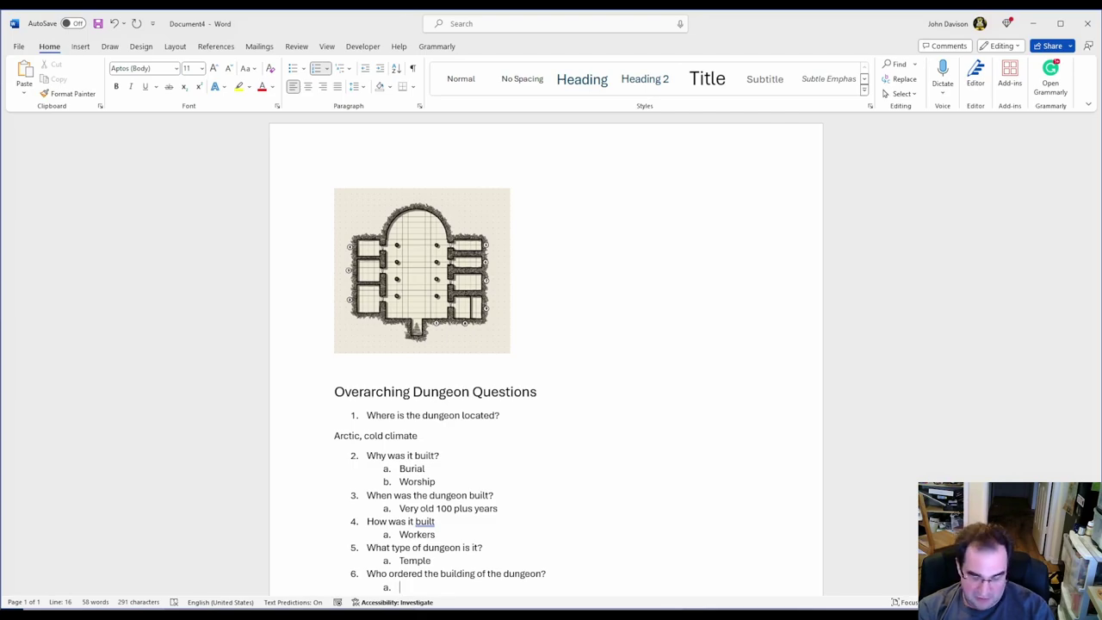
pyautogui.write('Evil')
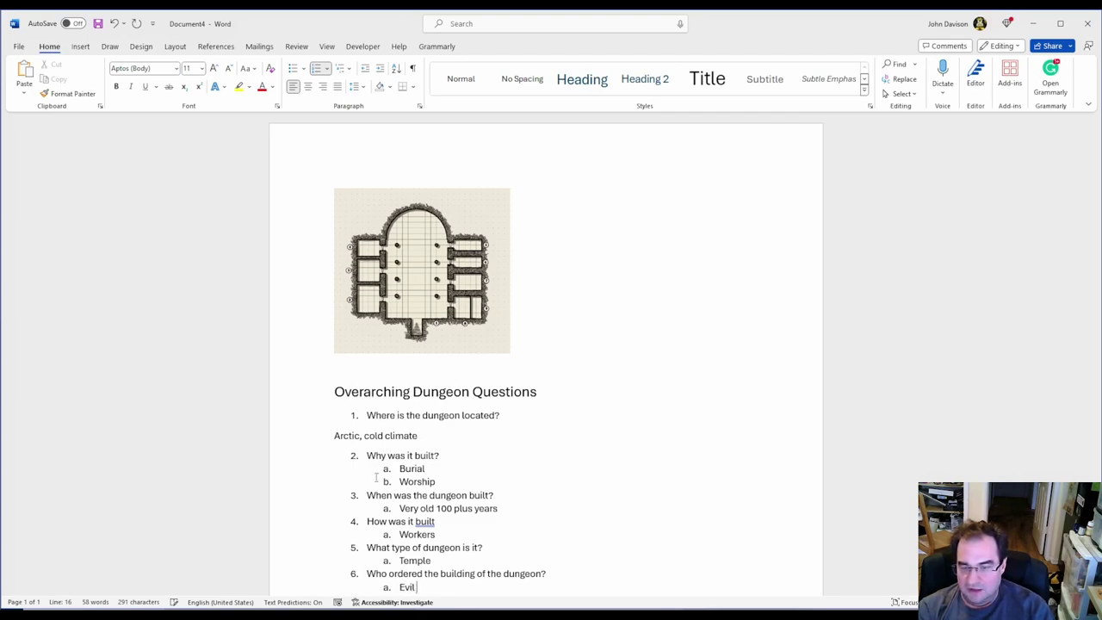
pyautogui.write(' Priests that wanted to ')
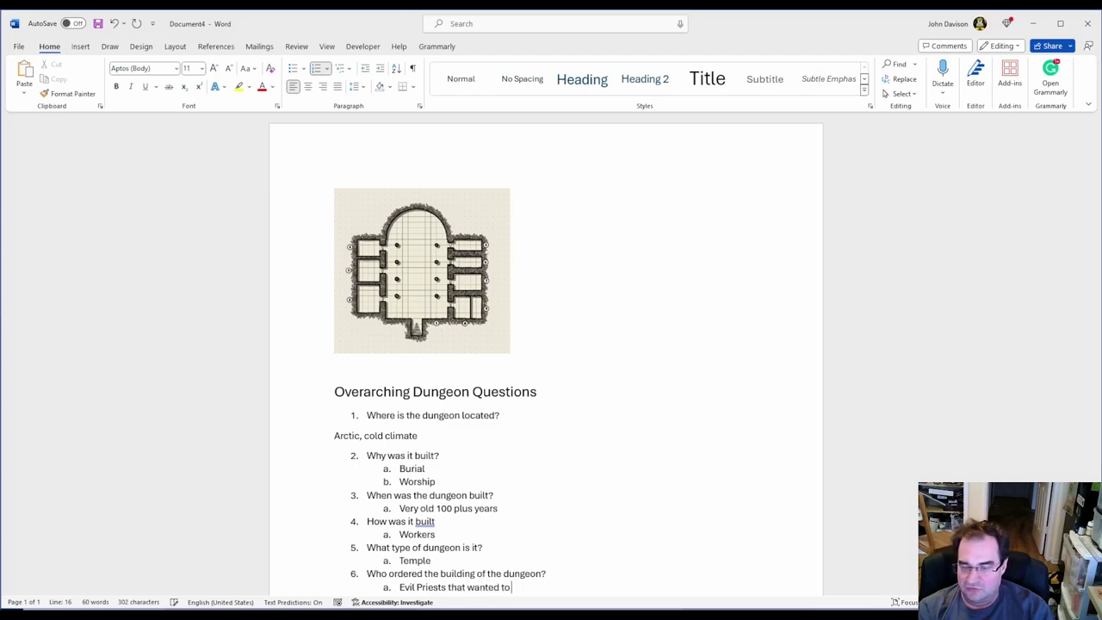
pyautogui.write('spread thei')
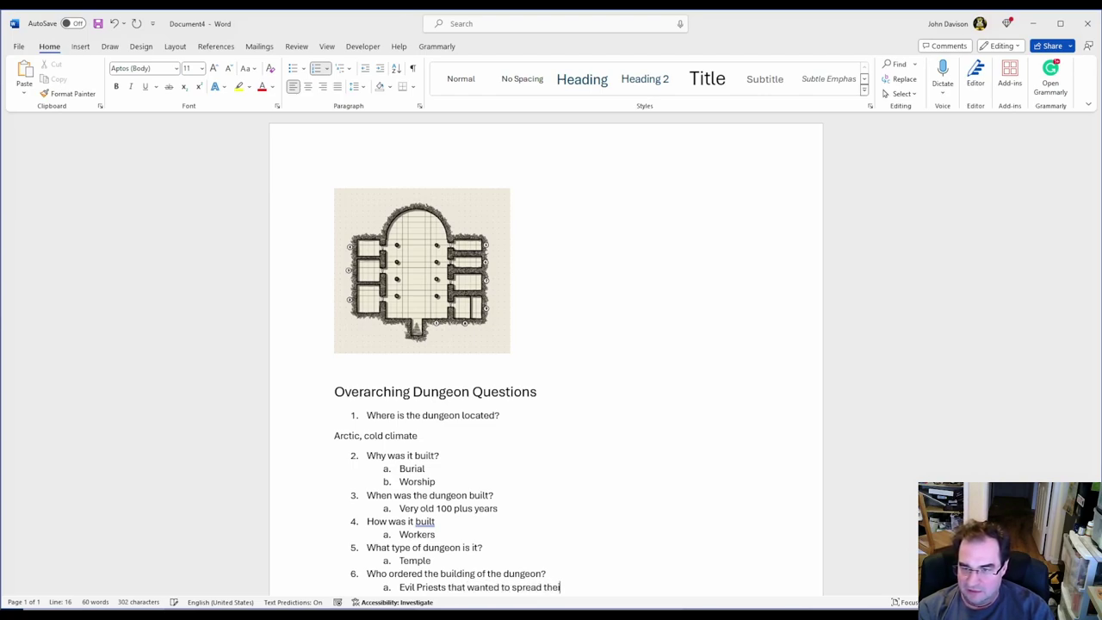
pyautogui.write('r evi')
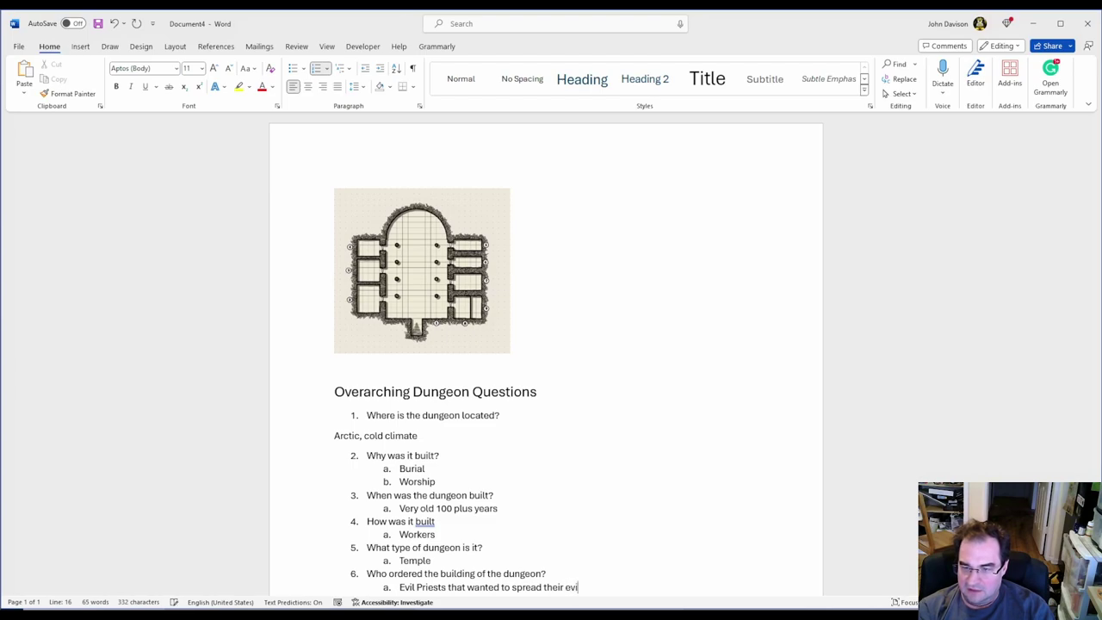
pyautogui.write('l religion')
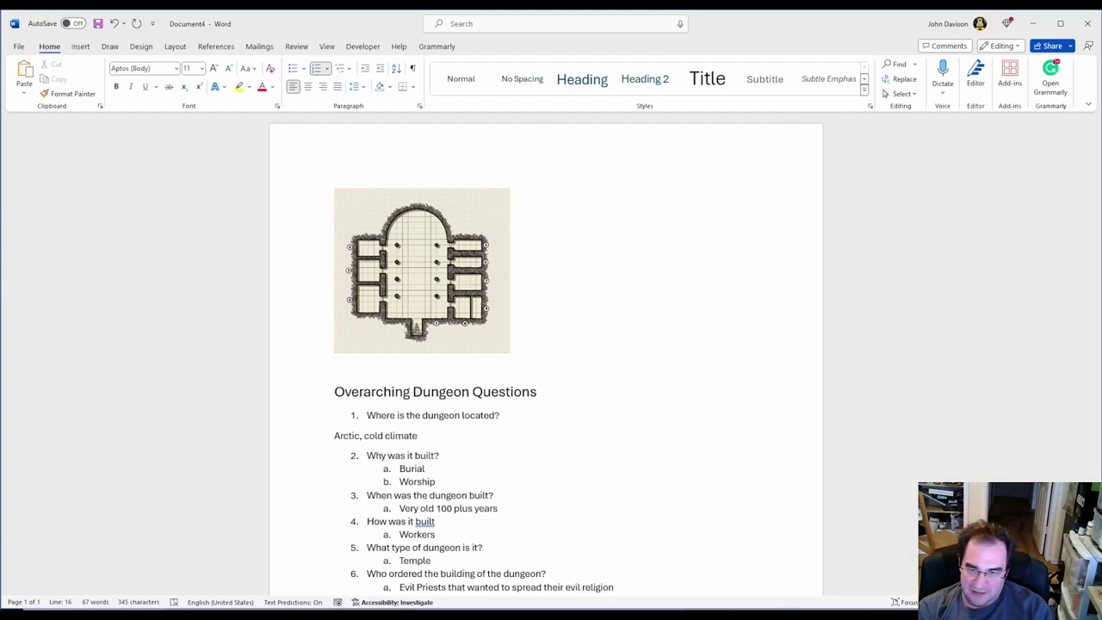
pyautogui.press('Return')
pyautogui.press('BackSpace')
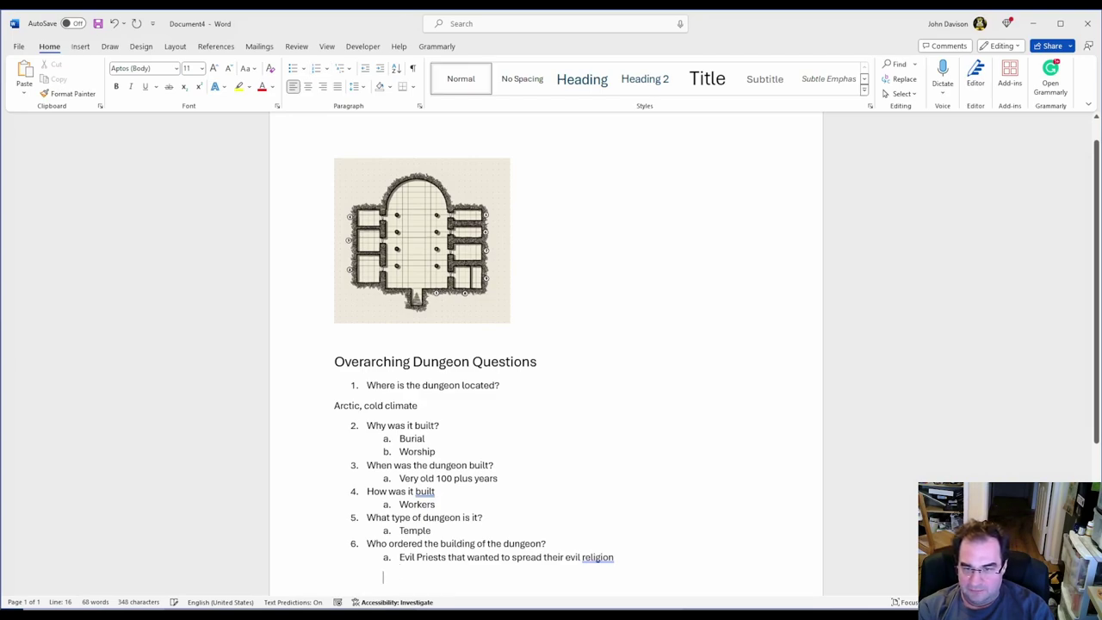
pyautogui.write('7. ')
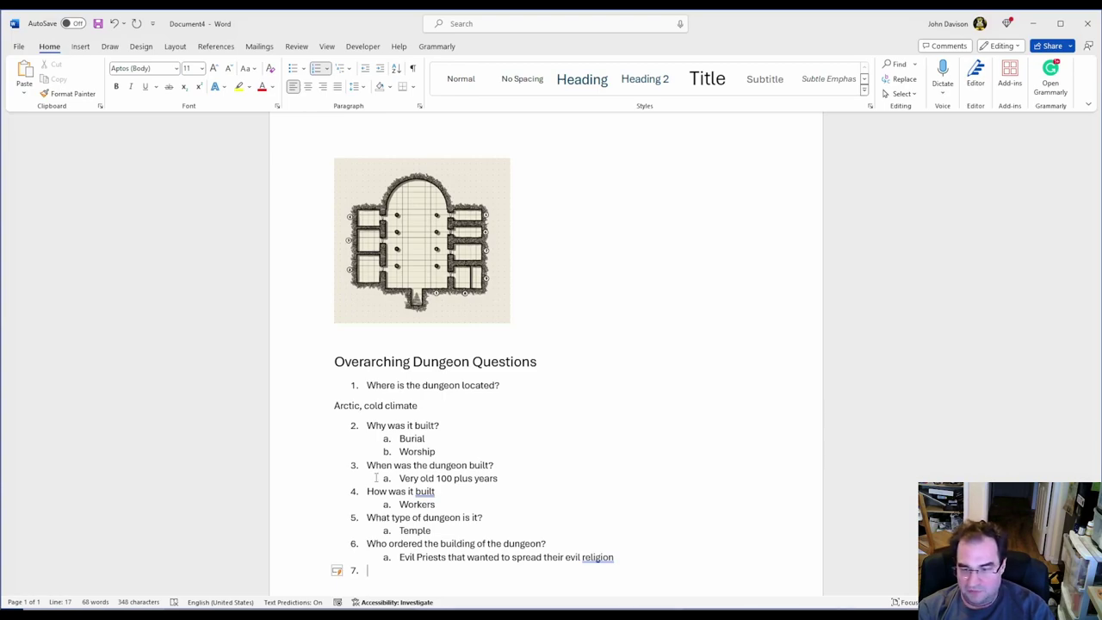
pyautogui.write('W')
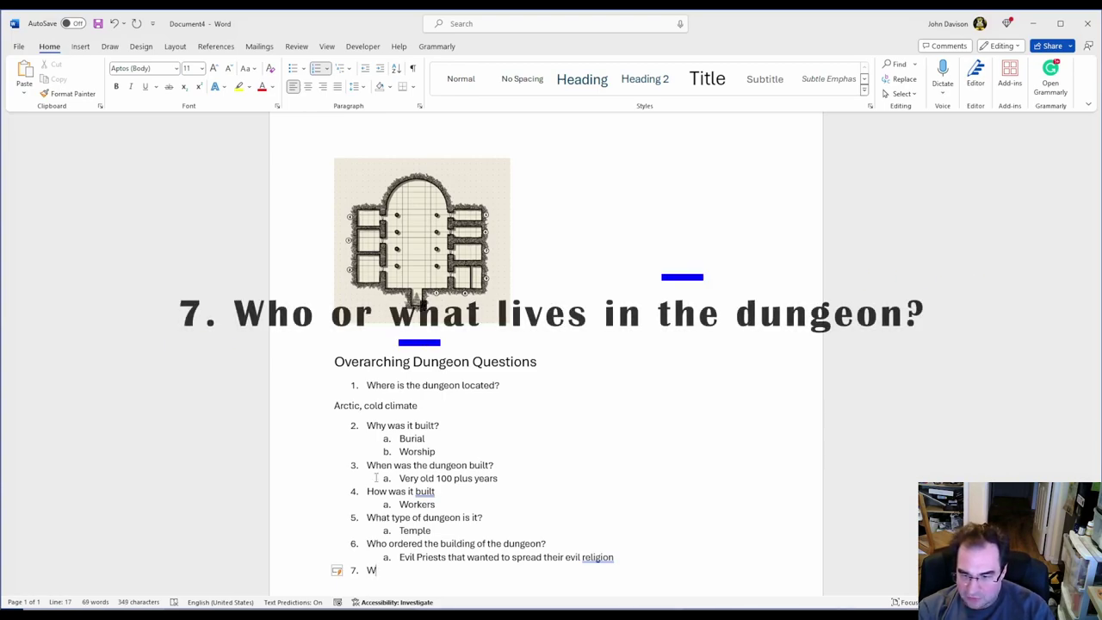
pyautogui.write('ho or what lives in the dungeon?')
# Add the lettered answer 'a. Undead' under question 7 and leave an empty line below it.
pyautogui.press('Return')
pyautogui.press('BackSpace')
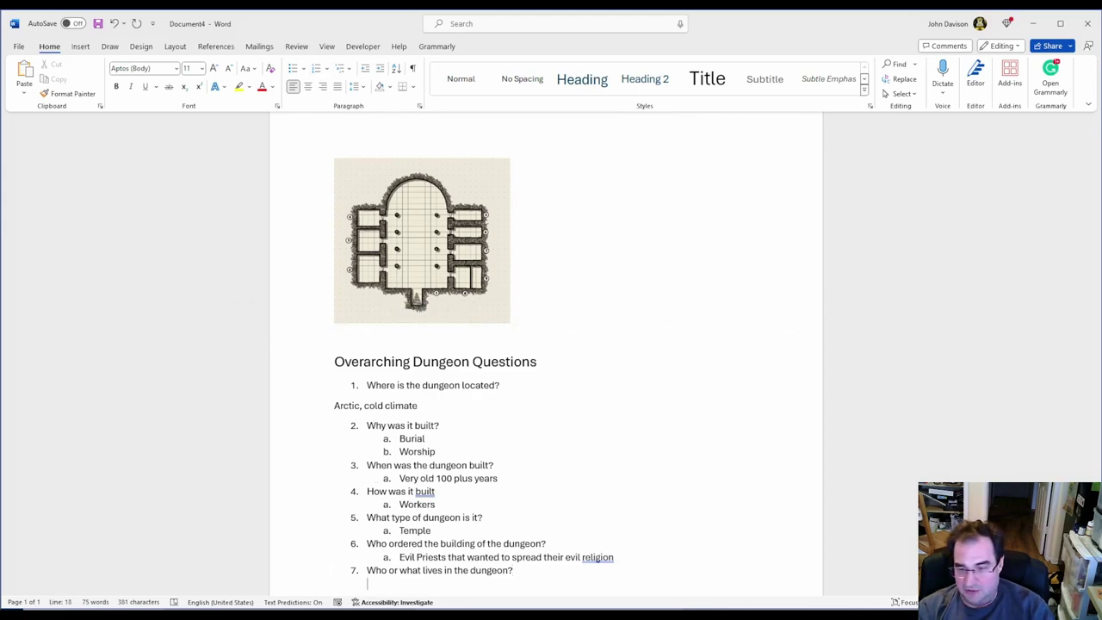
pyautogui.write('a. Undead')
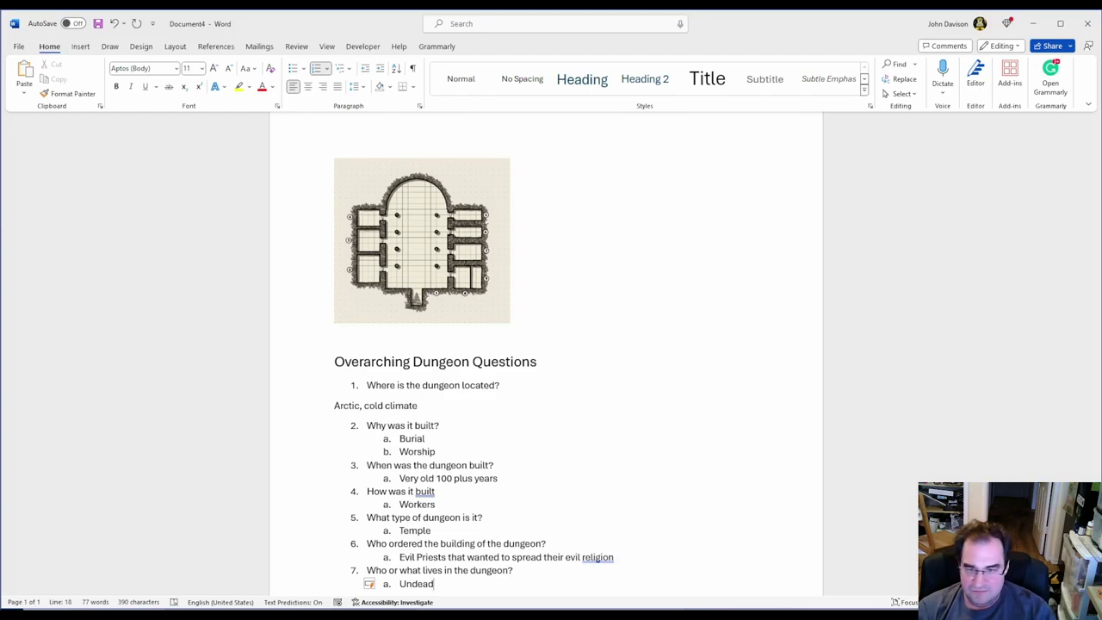
pyautogui.press('Return')
pyautogui.press('Return')
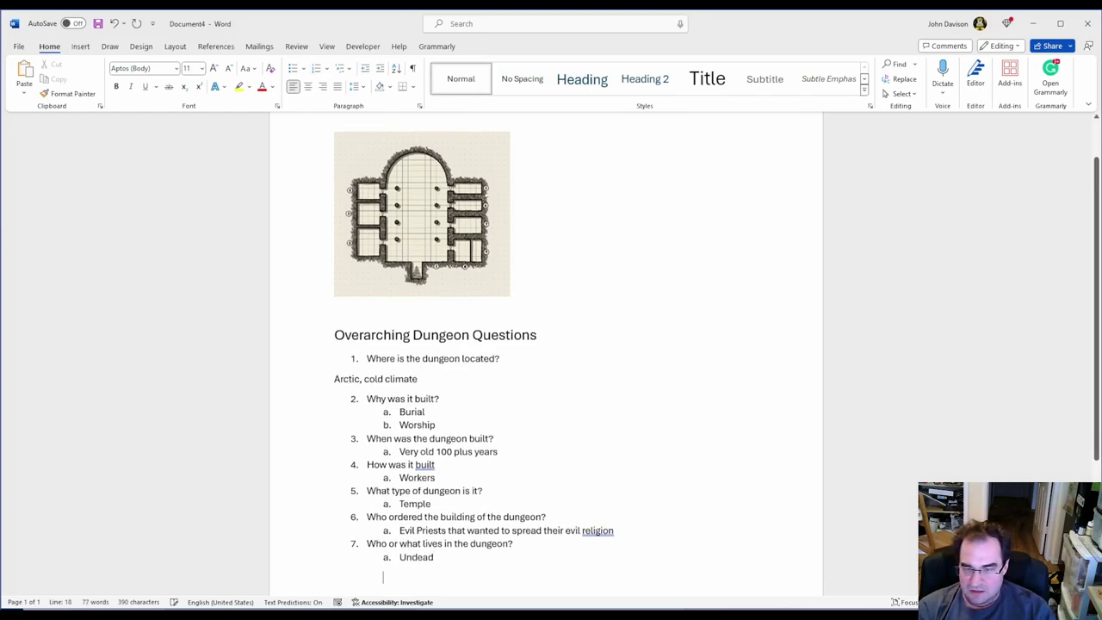
# Type question '8. Is the original owner still using it or somebody else?' with a lettered answer 'Abandnoned'.
pyautogui.write('8.')
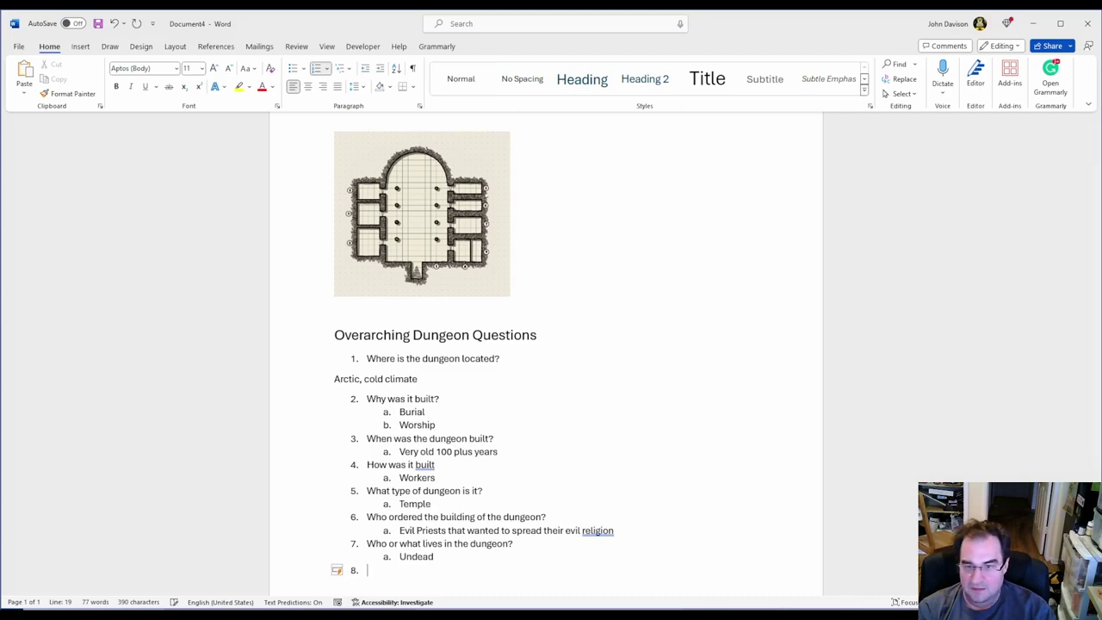
pyautogui.write(' Is the o')
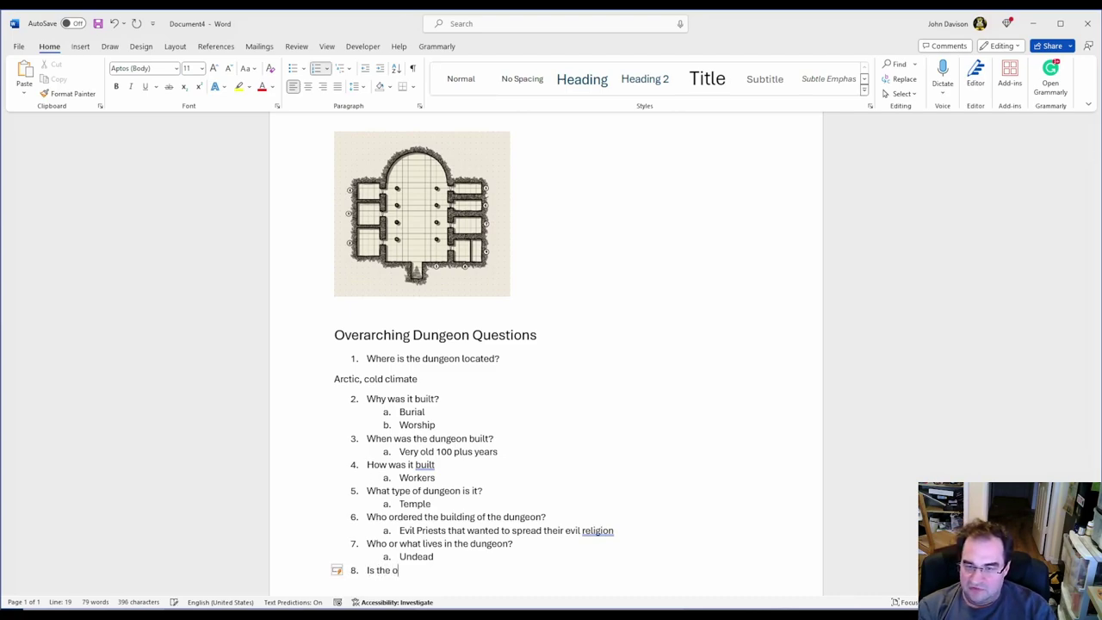
pyautogui.write('riginal ow')
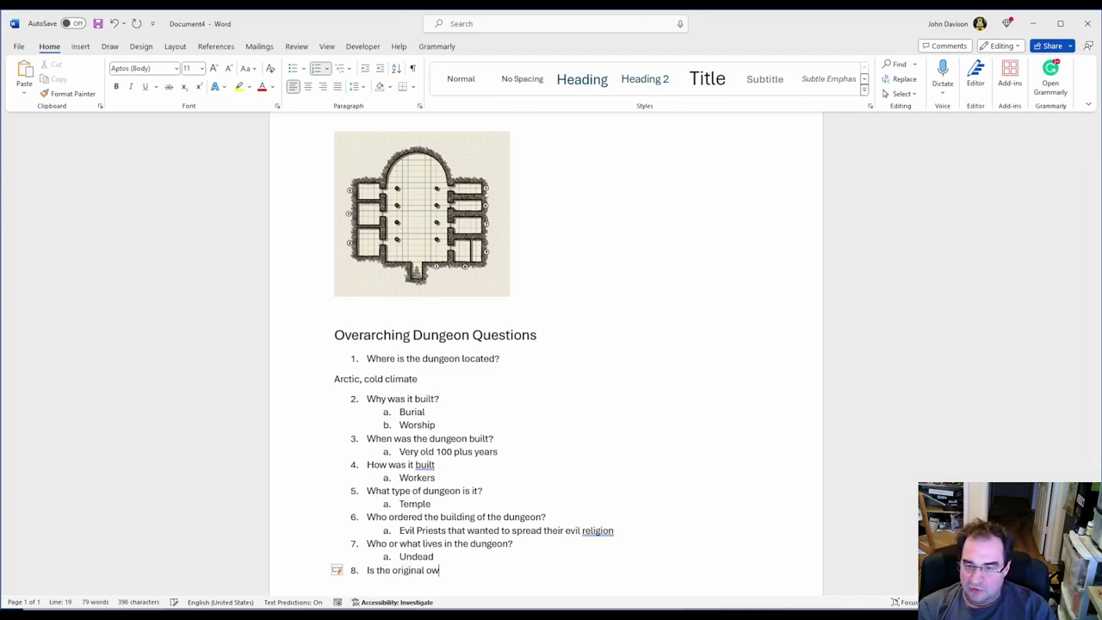
pyautogui.write('ner still u')
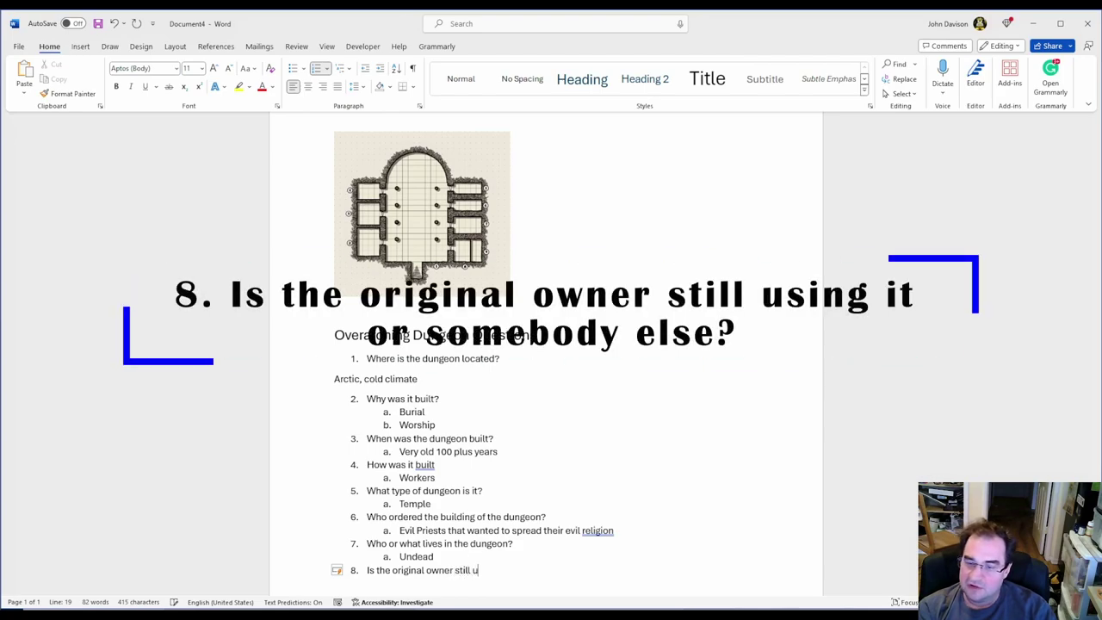
pyautogui.write('sing it ')
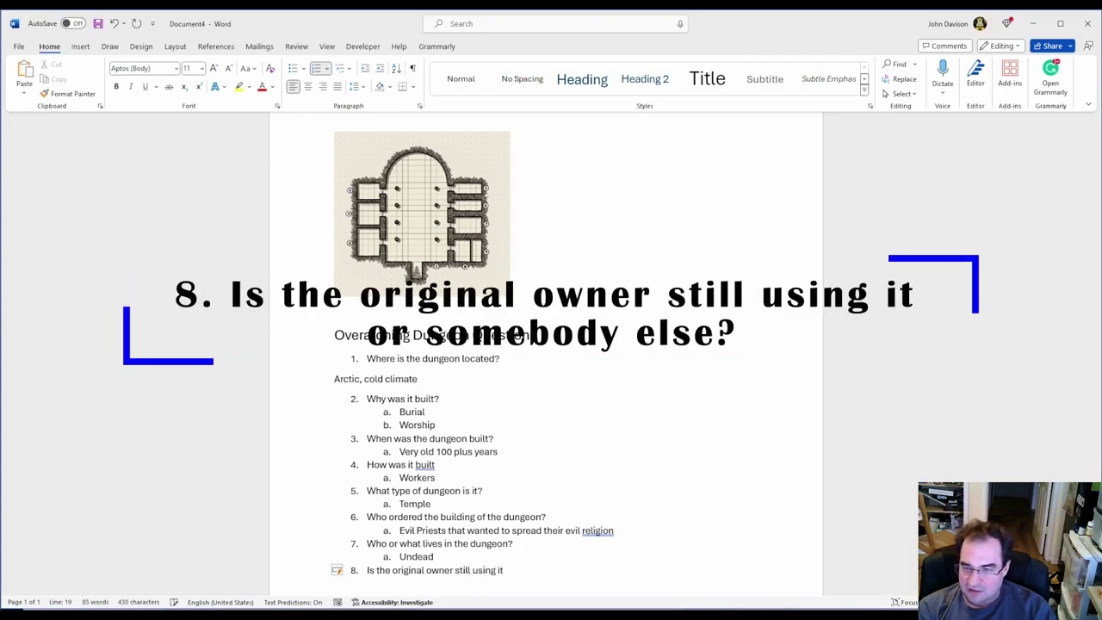
pyautogui.write('or someb')
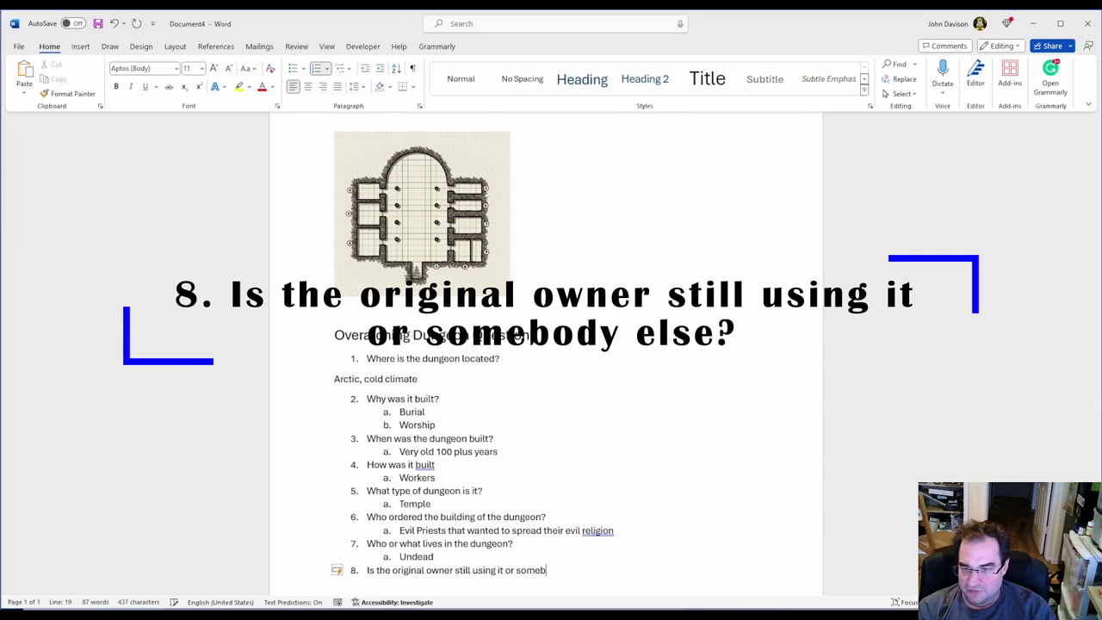
pyautogui.write('ody else')
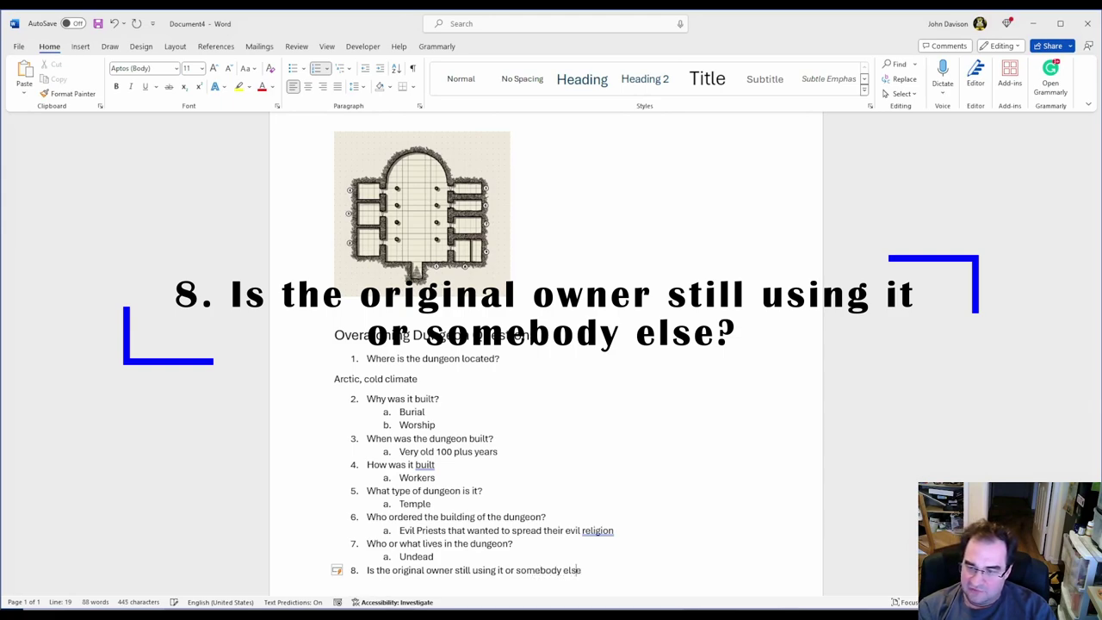
pyautogui.write('?')
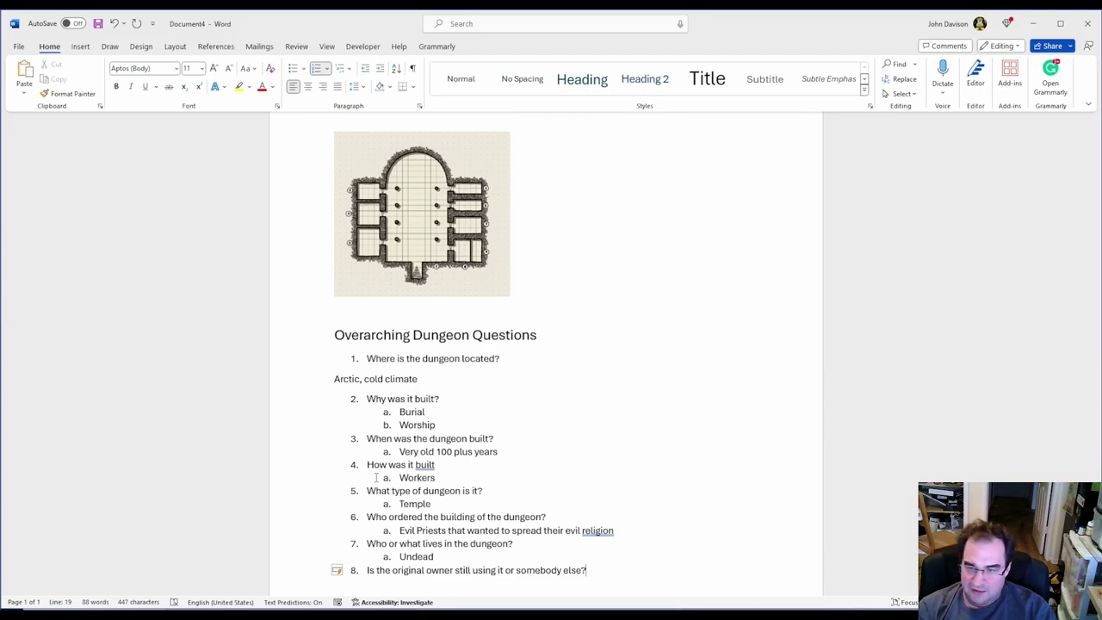
pyautogui.press('Return')
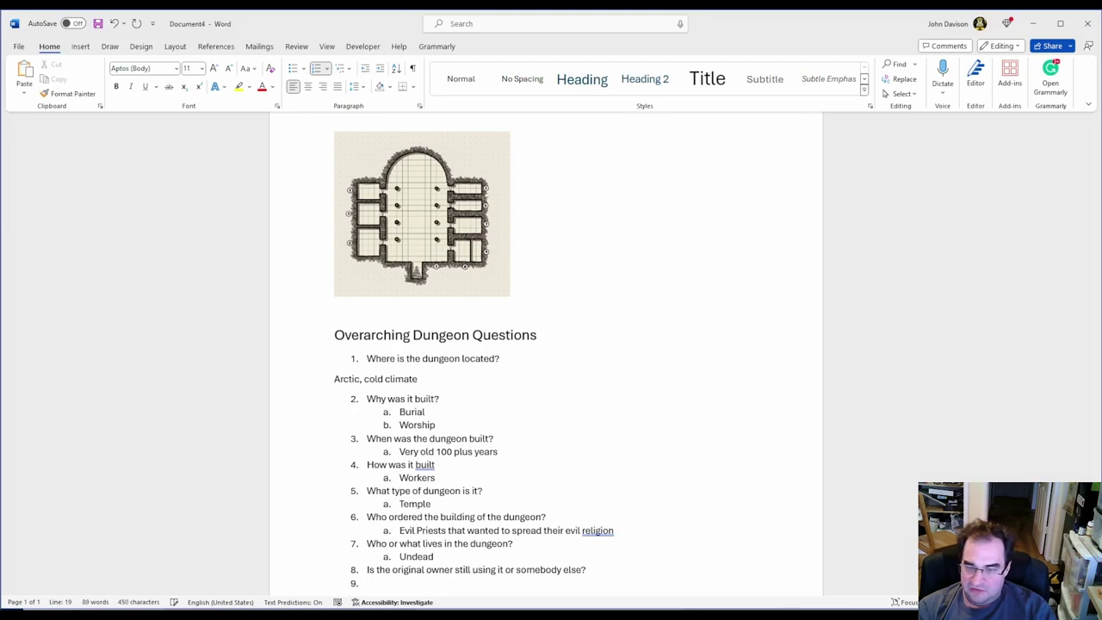
pyautogui.press('Tab')
pyautogui.write('Aban')
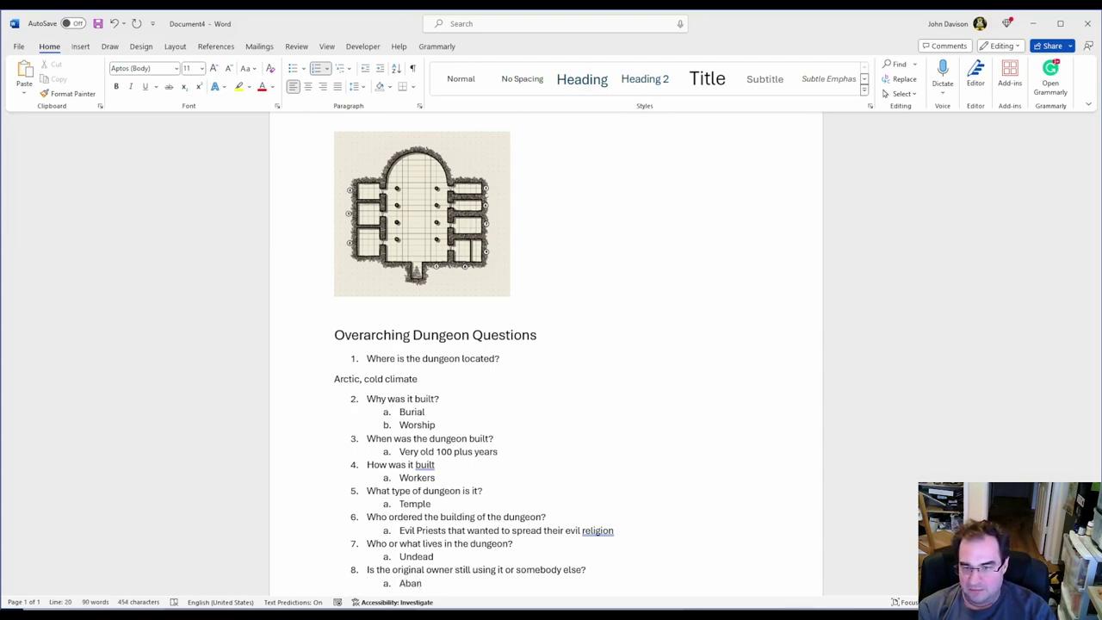
pyautogui.write('dnoned')
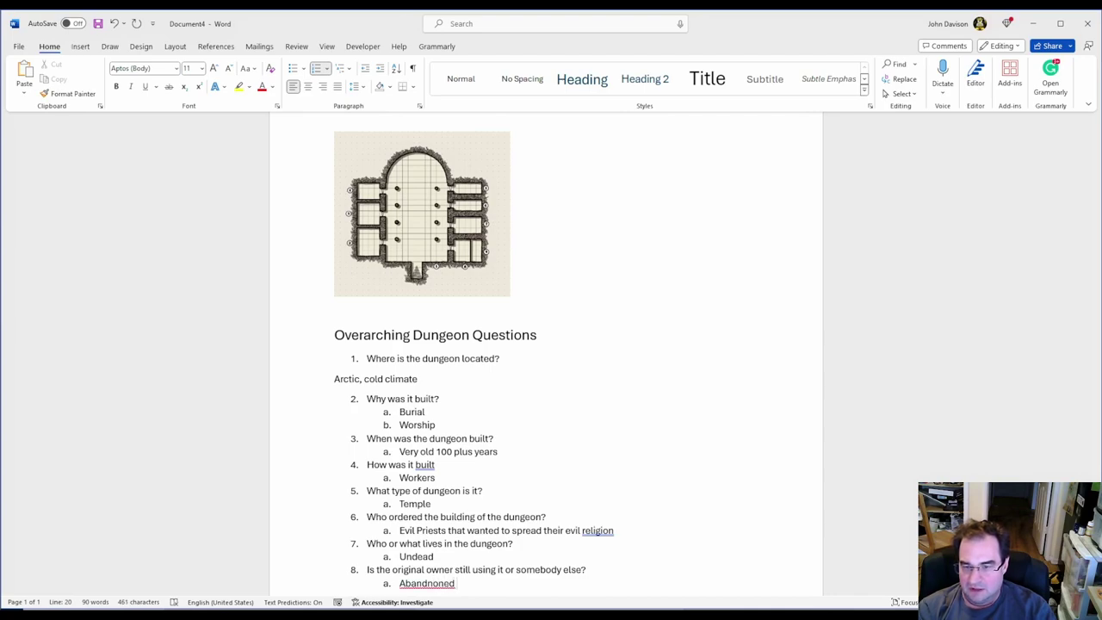
pyautogui.press('Return')
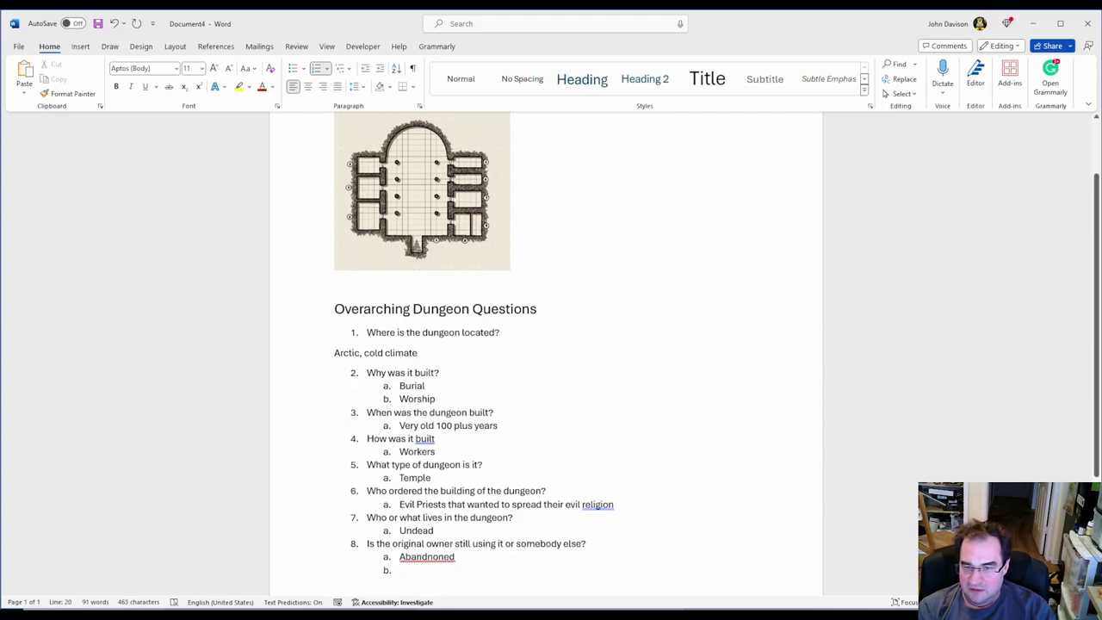
# Correct the misspelling to 'Abandoned' and begin item '9' on the empty line.
pyautogui.rightClick(421, 556)
pyautogui.click(428, 593)
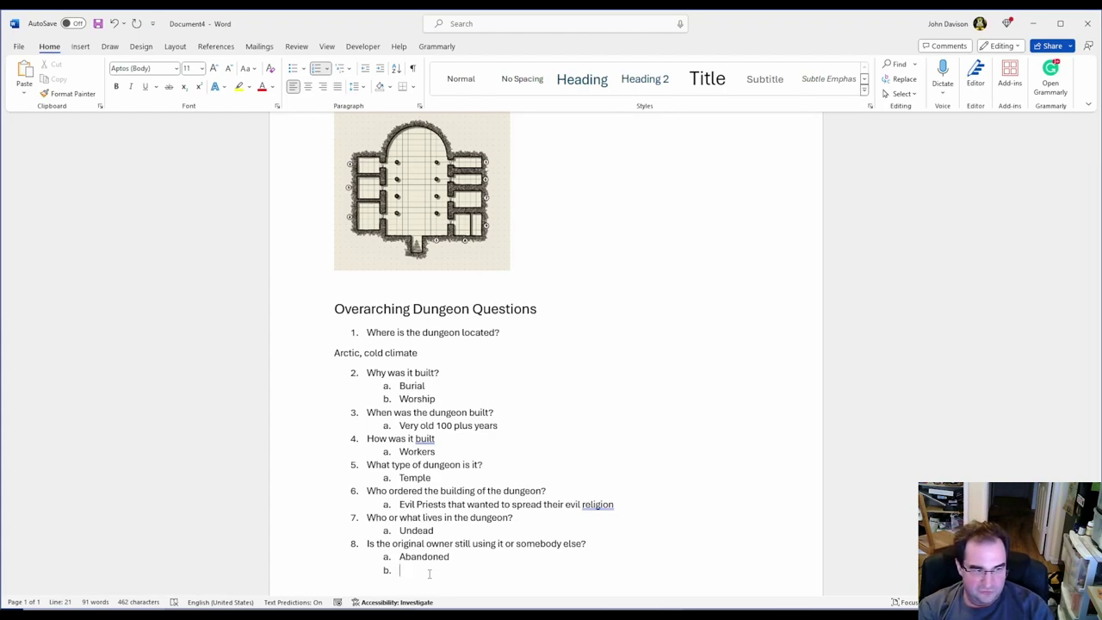
pyautogui.press('BackSpace')
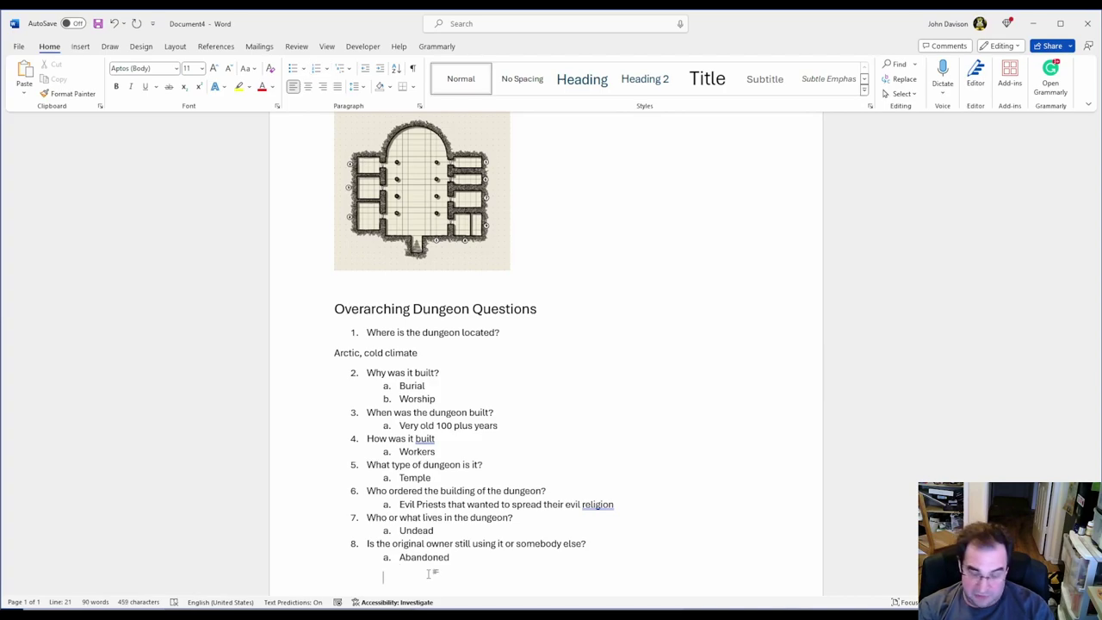
pyautogui.write('9.')
pyautogui.scroll(-1, 545, 344)
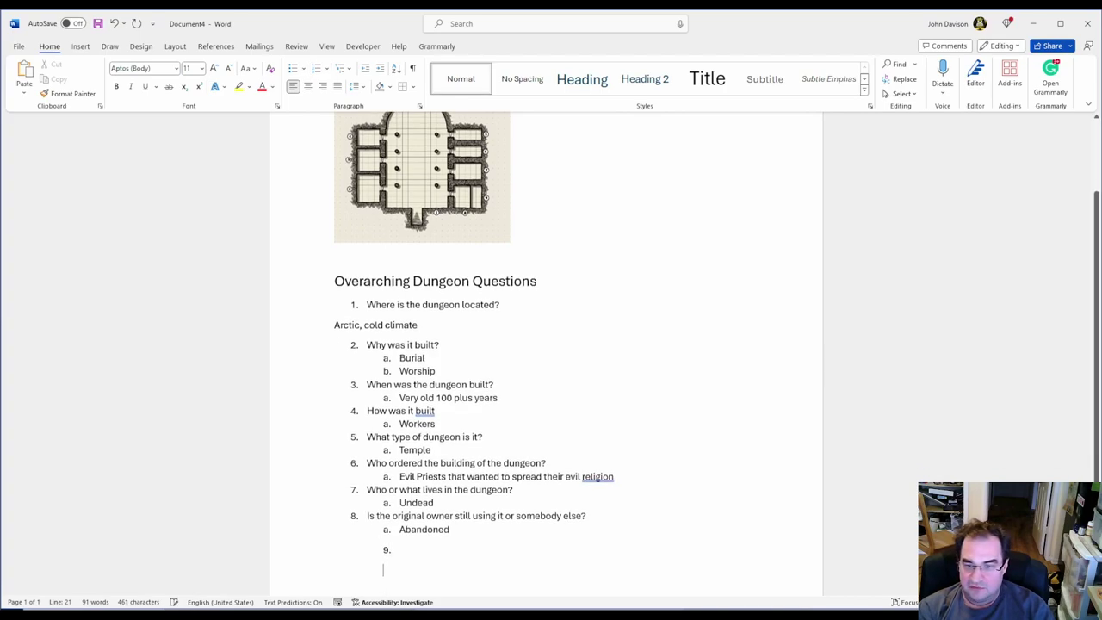
# Type question '9. Where do the inhabitants get their food from?' at the left margin.
pyautogui.write('.')
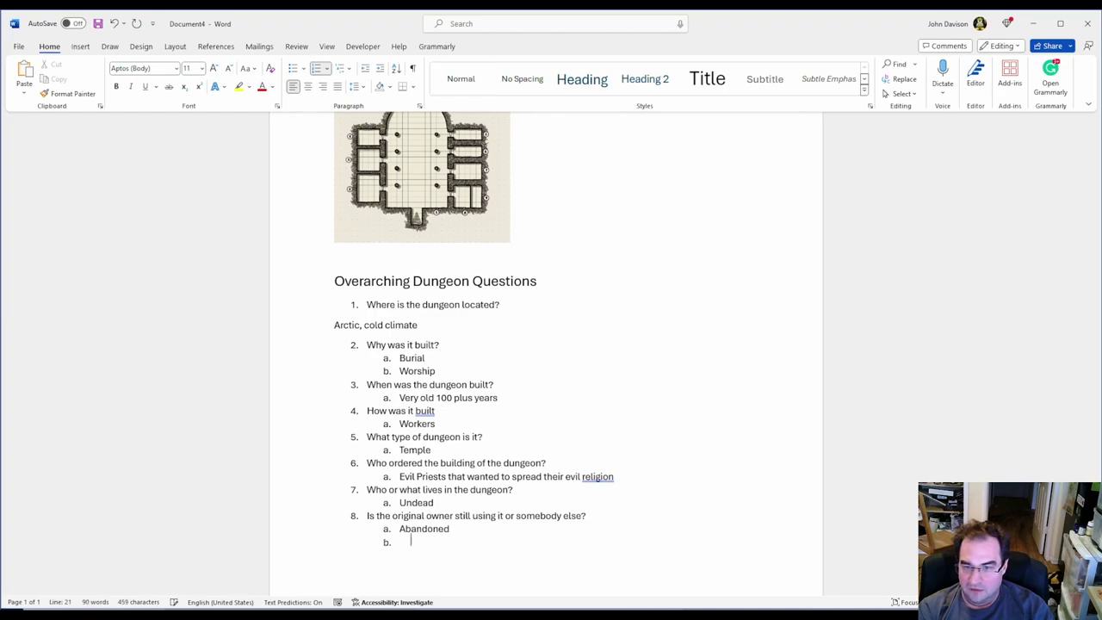
pyautogui.press('BackSpace')
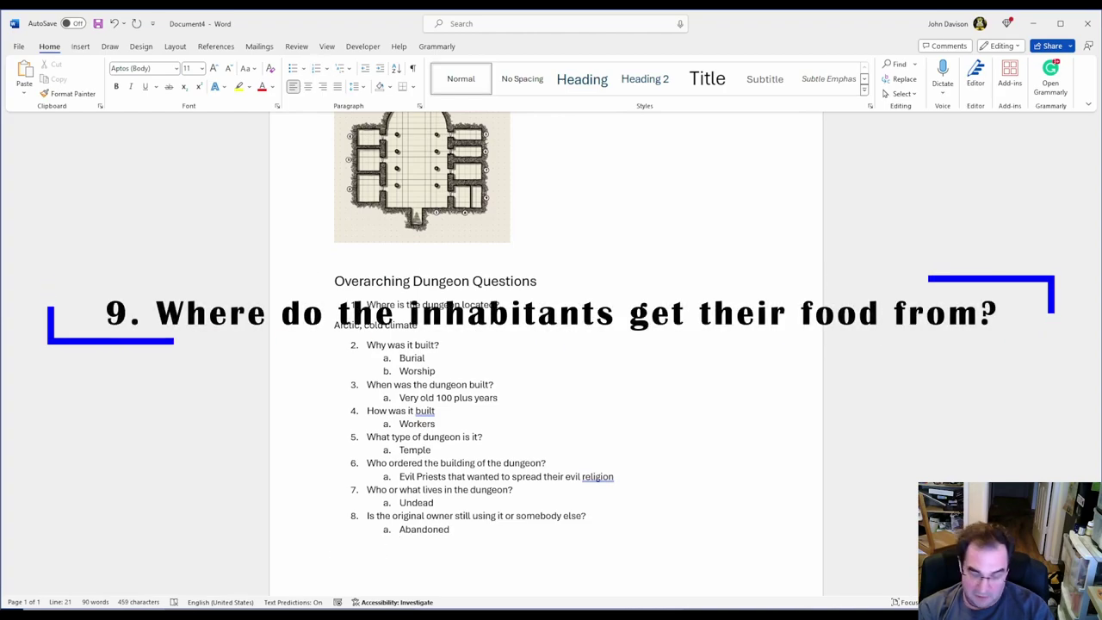
pyautogui.press('BackSpace')
pyautogui.write('9. Whe')
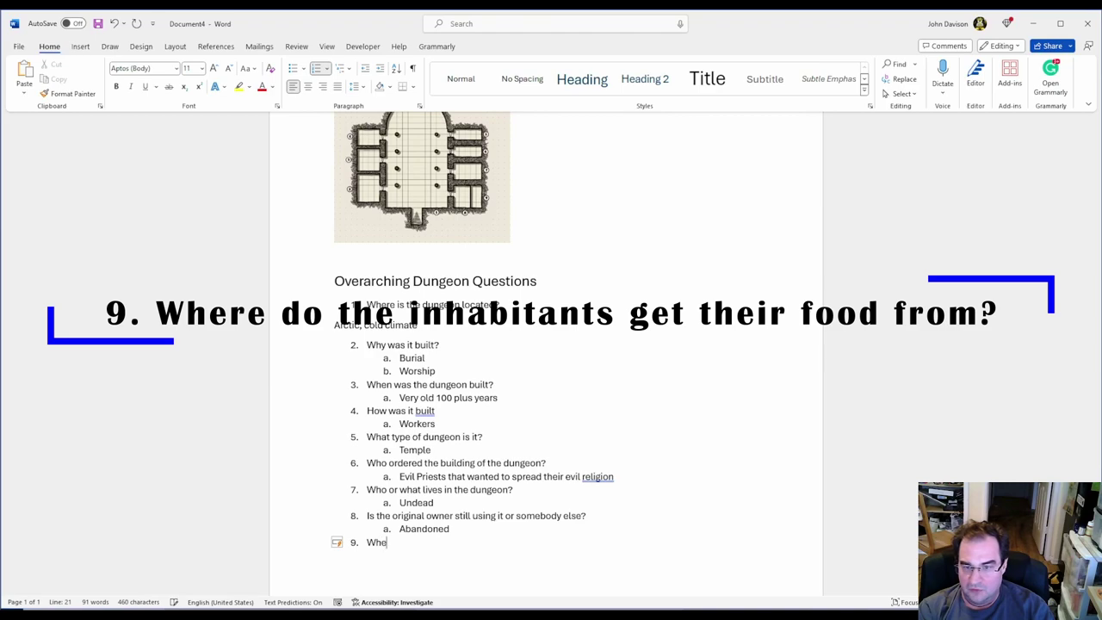
pyautogui.write('re do the in')
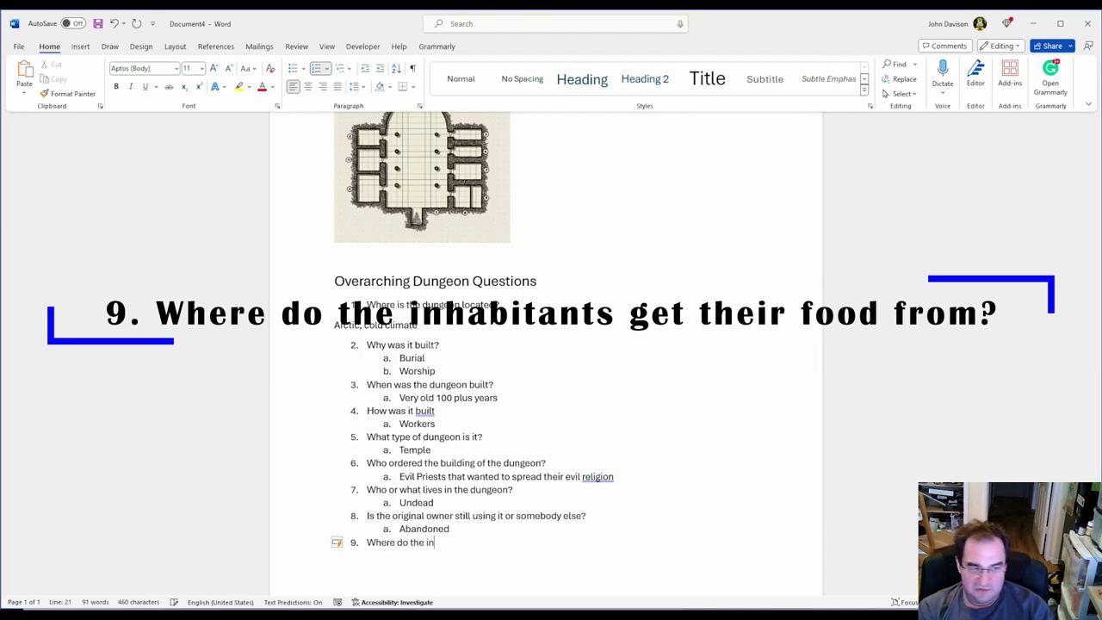
pyautogui.write('habitants gets')
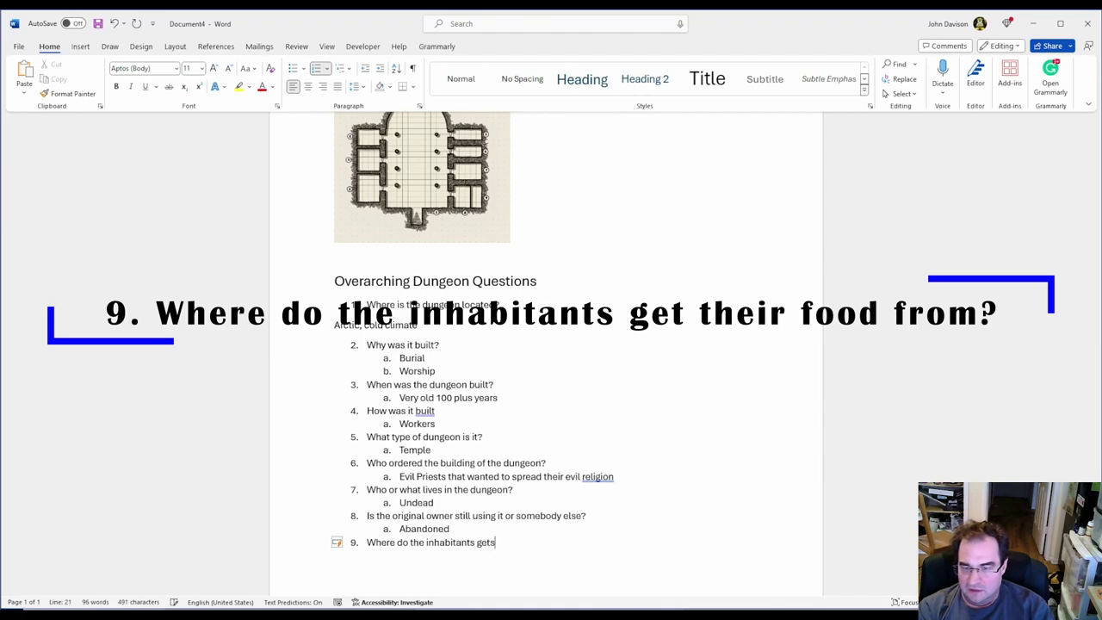
pyautogui.press('BackSpace')
pyautogui.write('their food')
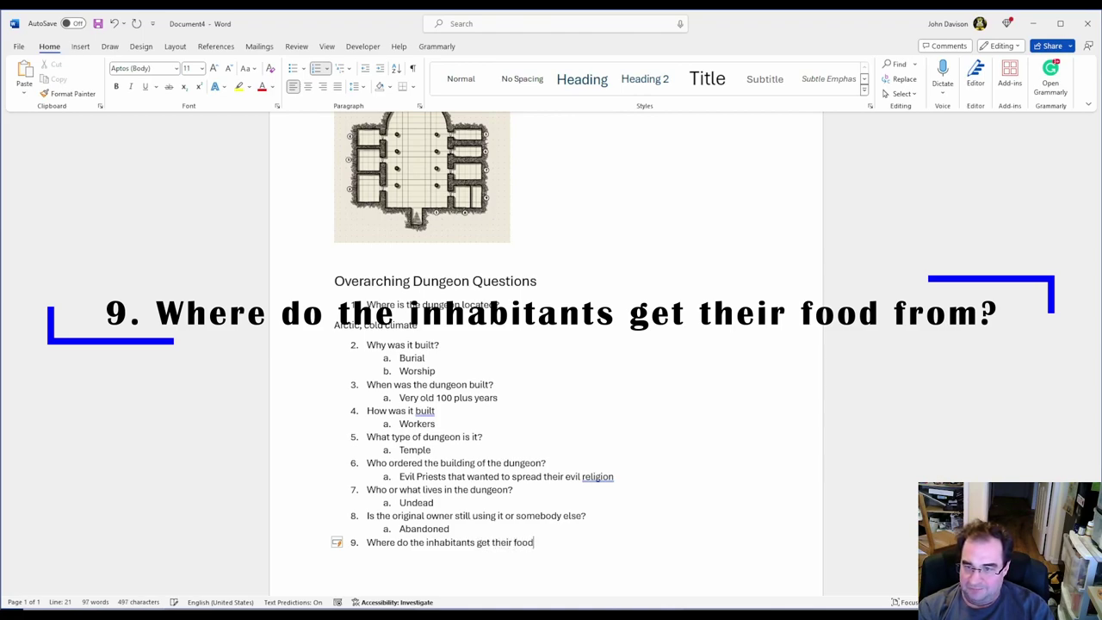
pyautogui.write(' from?')
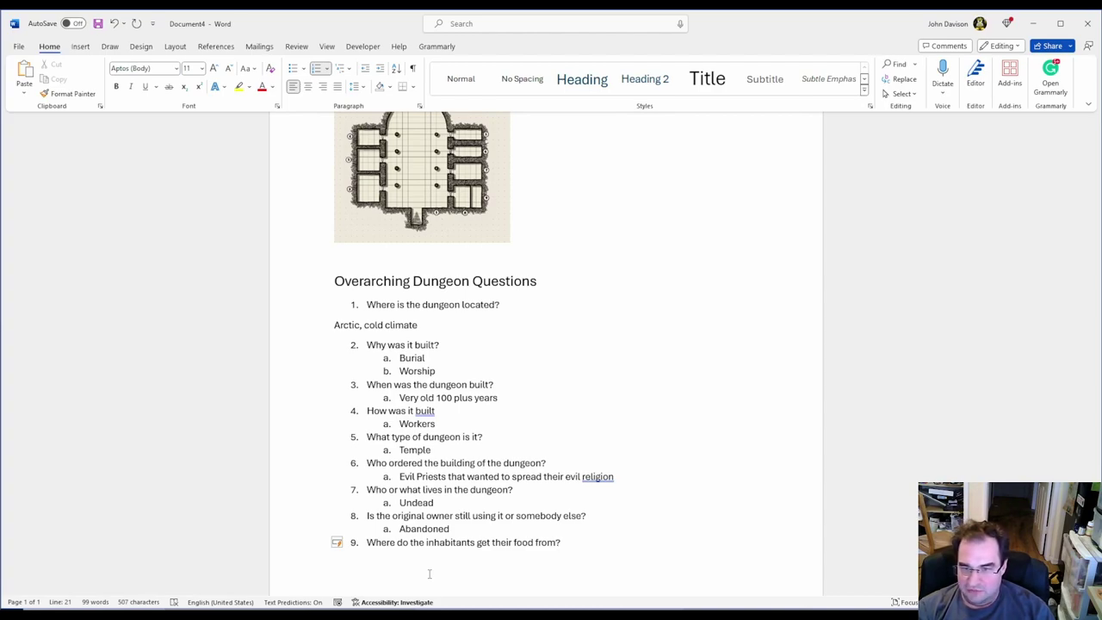
# Add lettered answer 'No need undead' under question 9, then start '10.'.
pyautogui.press('Return')
pyautogui.press('Tab')
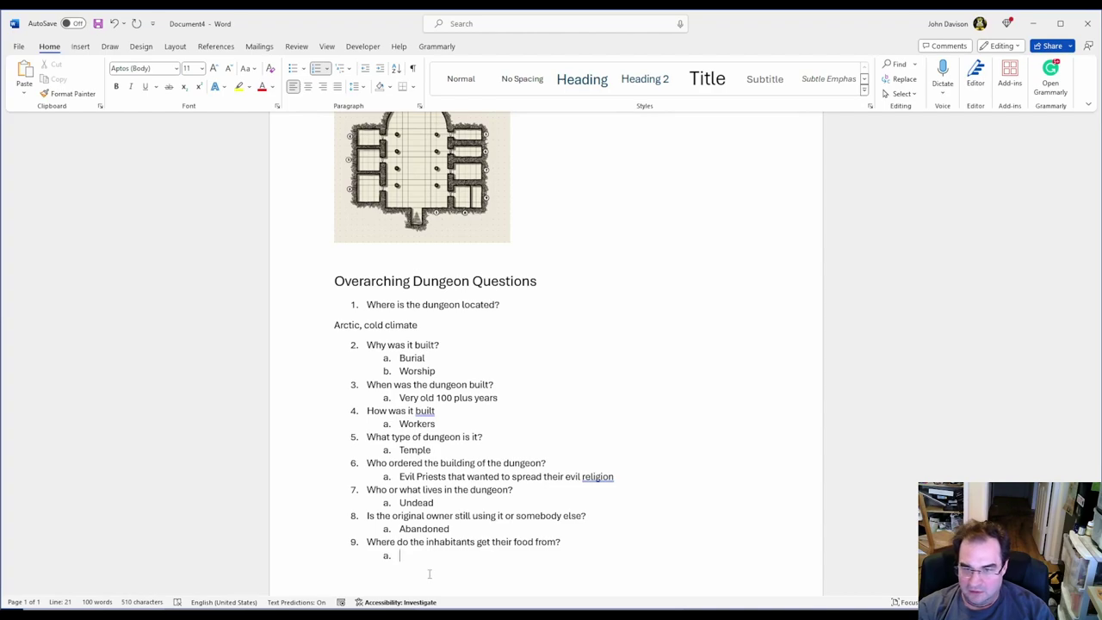
pyautogui.write('No need')
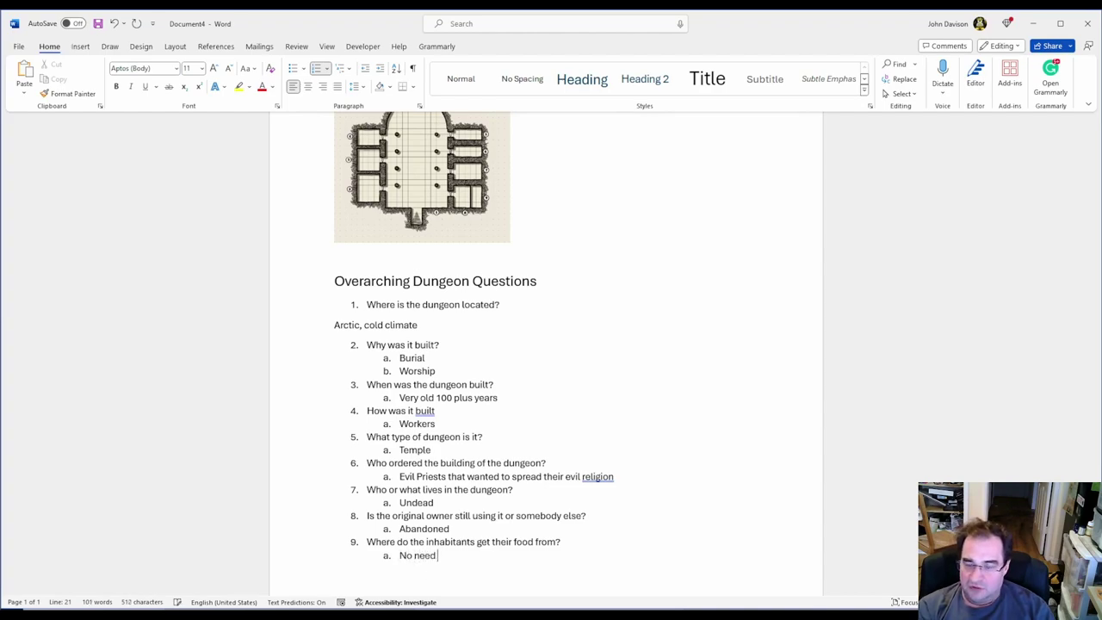
pyautogui.write(' undead')
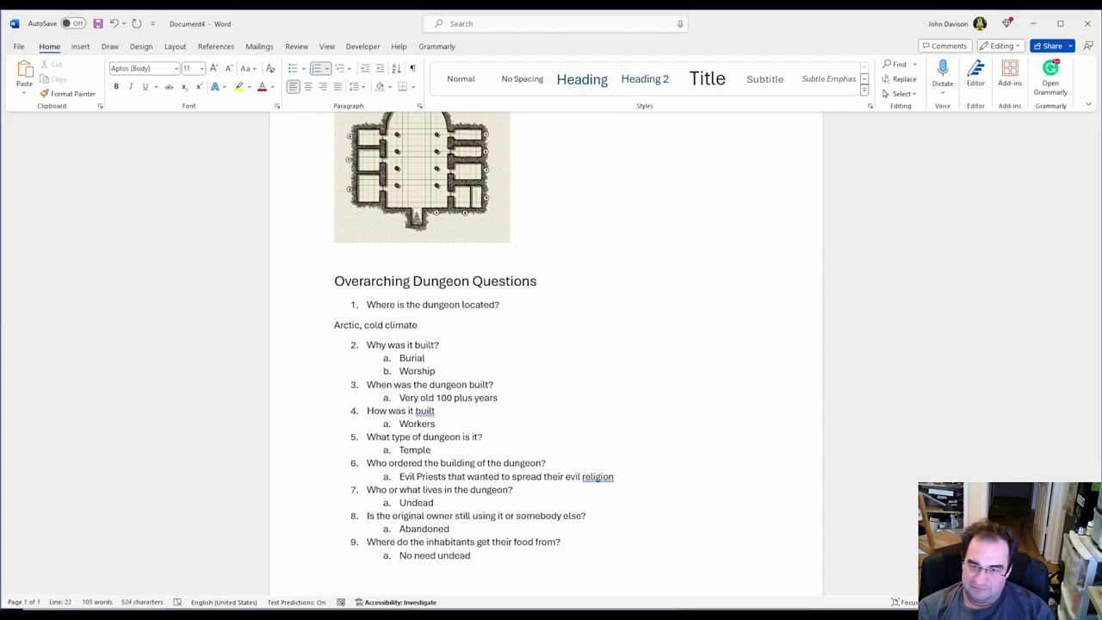
pyautogui.press('Return')
pyautogui.press('BackSpace')
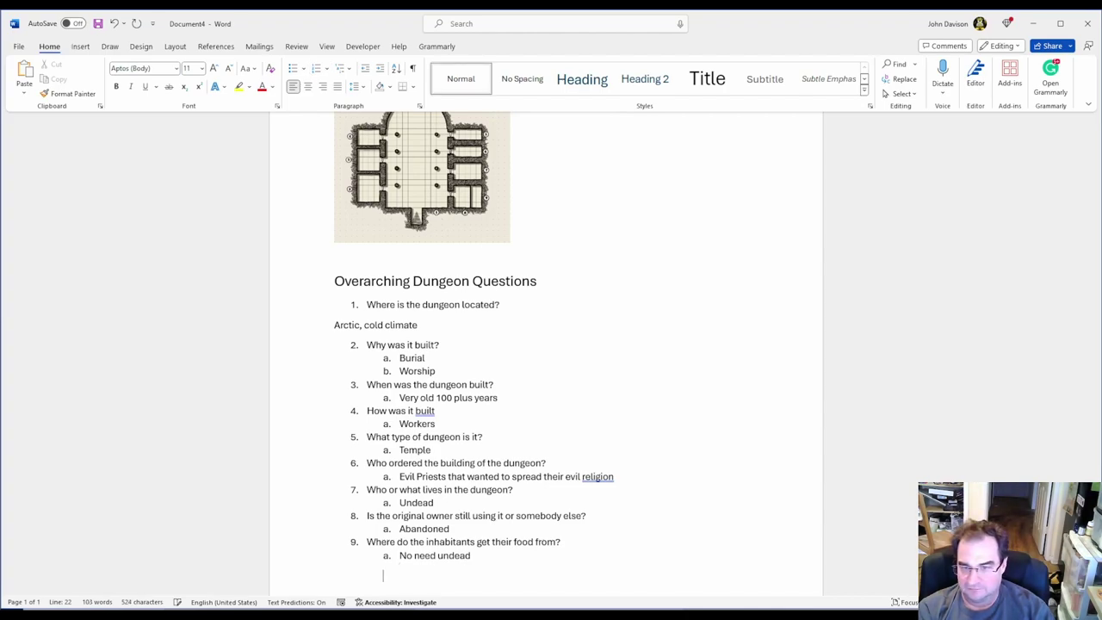
pyautogui.write('10.')
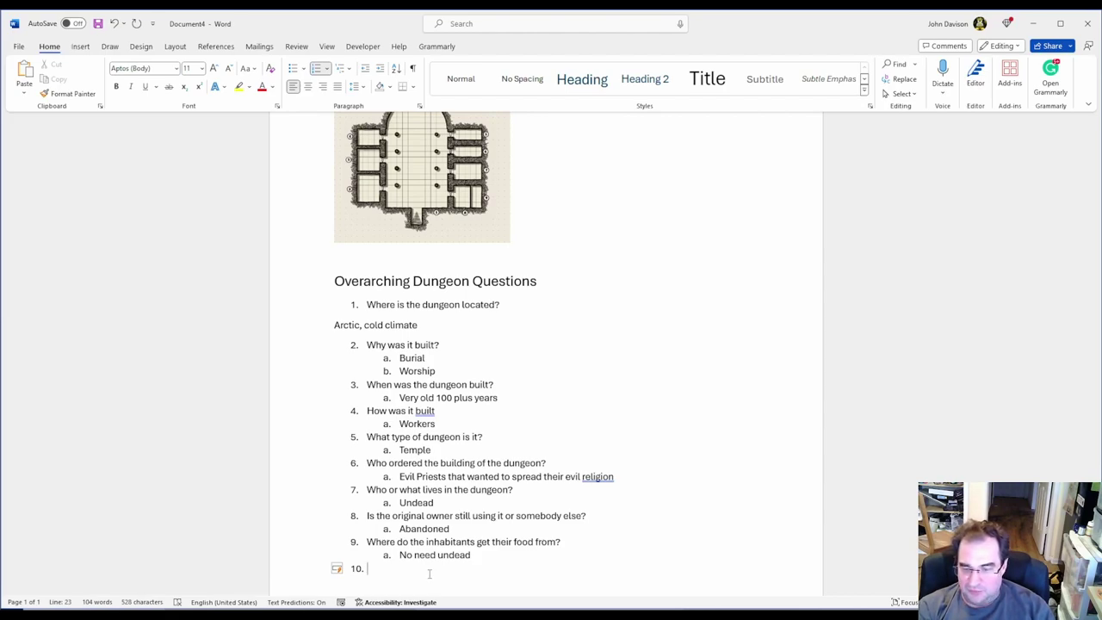
# Type question 10 'What is the power structure of the dungeon?' with lettered answer 'Main Boss', then promote the next line to item 11.
pyautogui.write('What ')
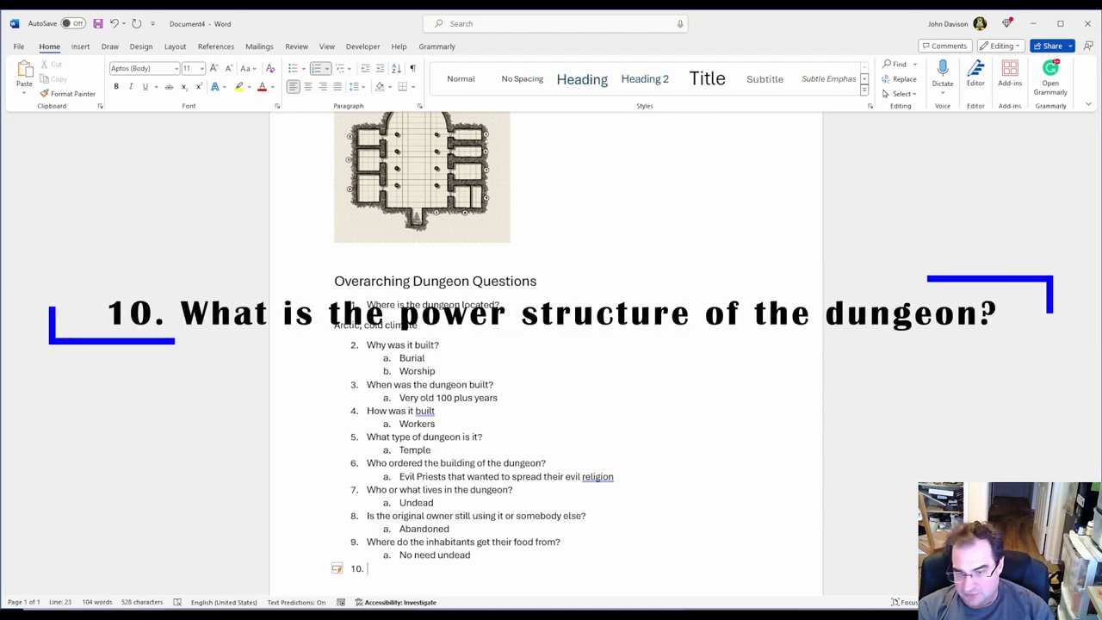
pyautogui.write('is the power ')
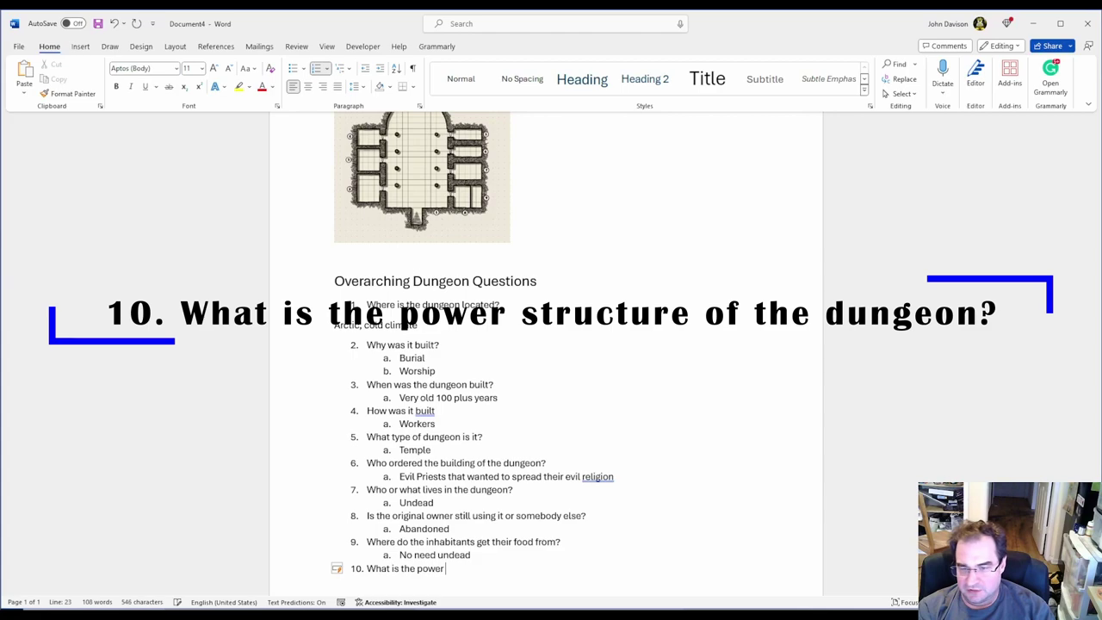
pyautogui.write('structure of the dungeon?')
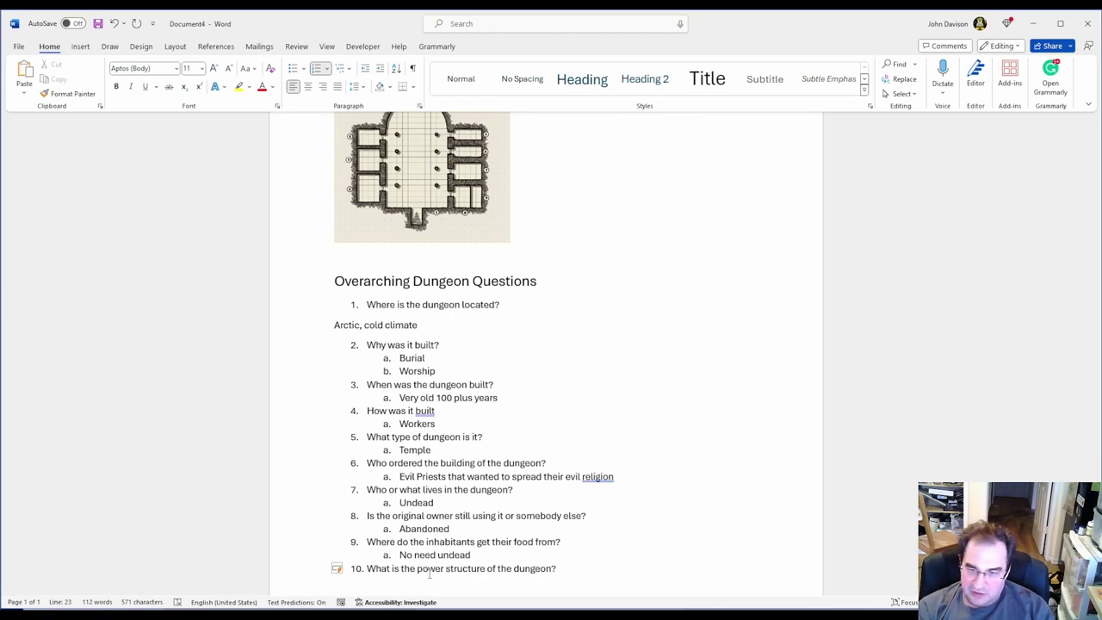
pyautogui.press('Return')
pyautogui.press('Tab')
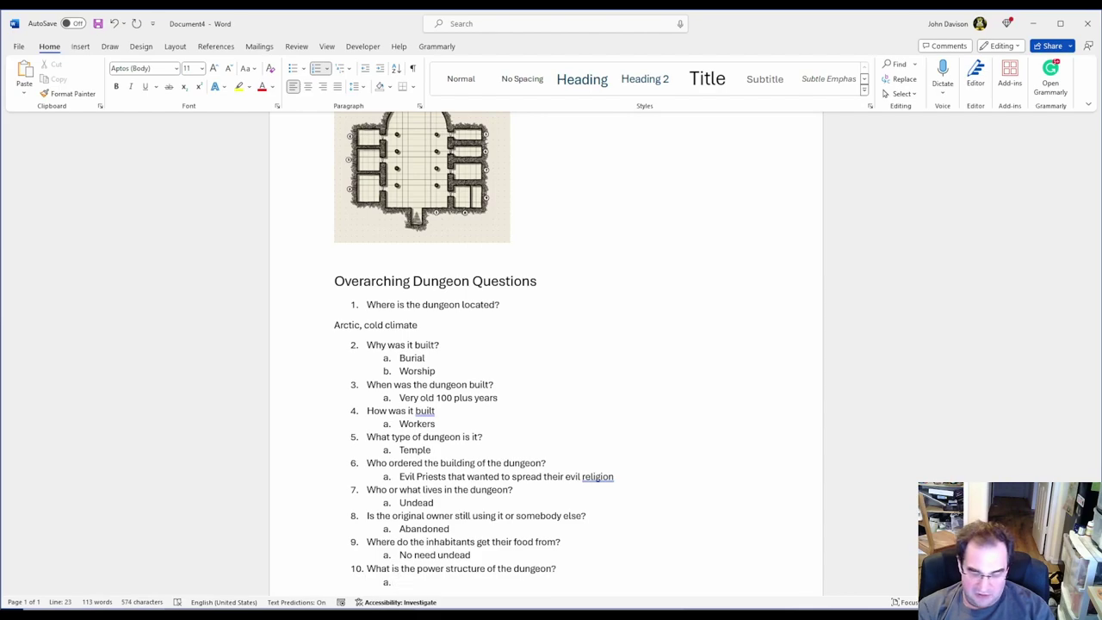
pyautogui.write('Main ')
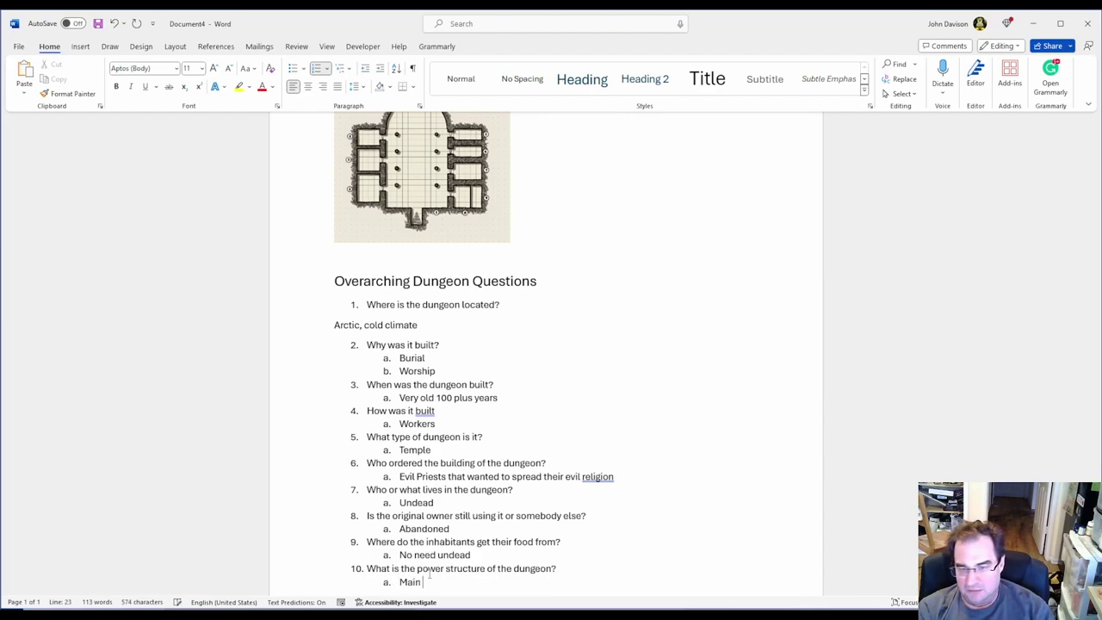
pyautogui.write('Boss')
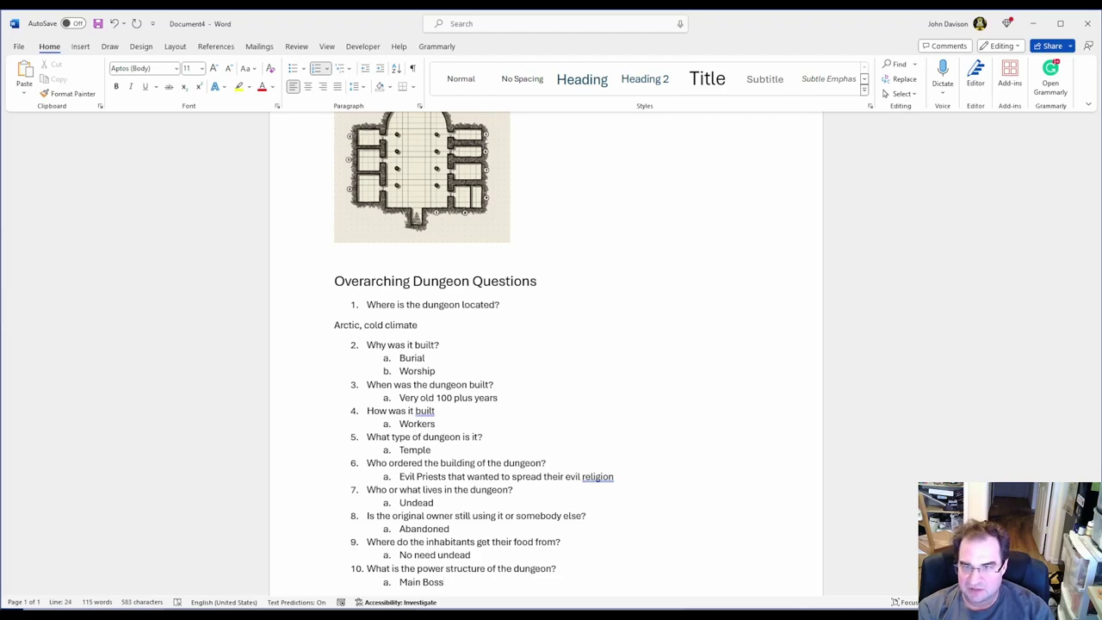
pyautogui.press('Return')
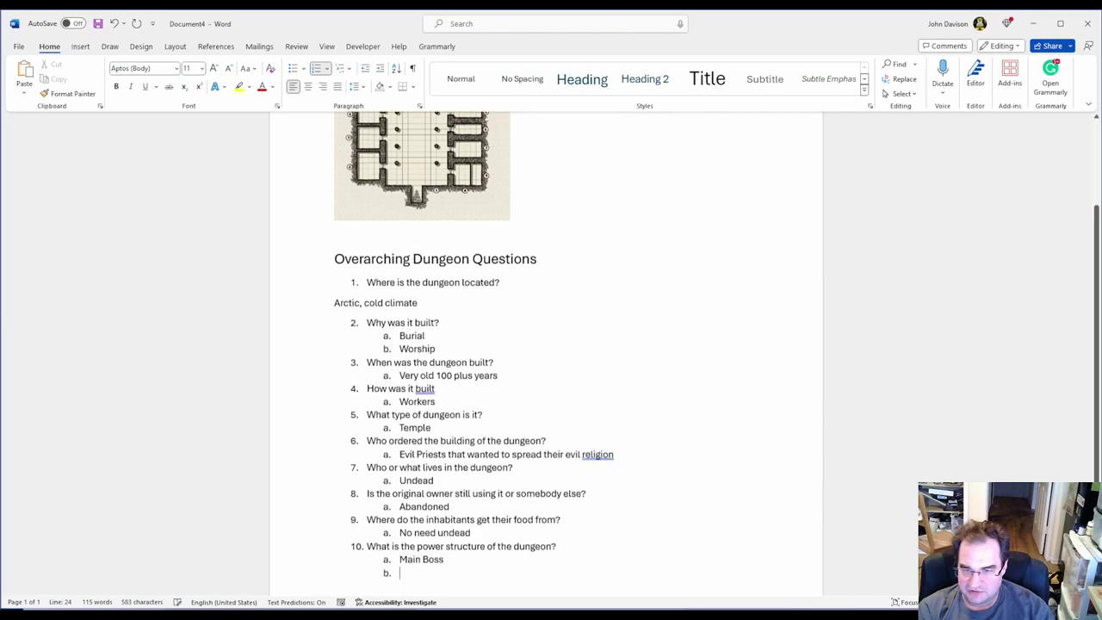
pyautogui.press('BackSpace')
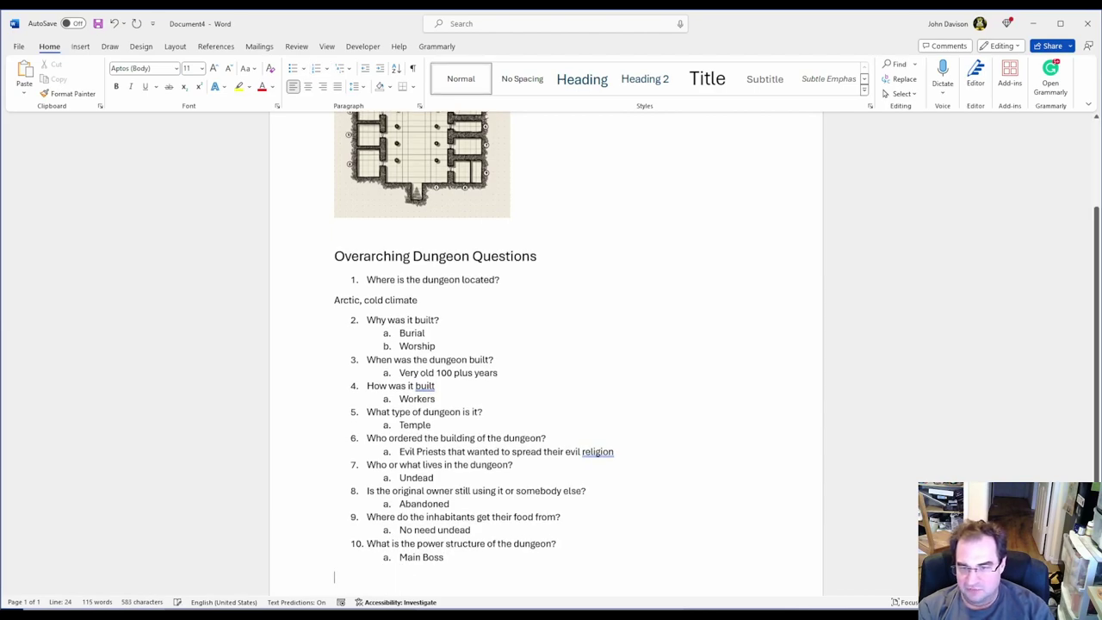
pyautogui.hotkey('shift', 'Tab')
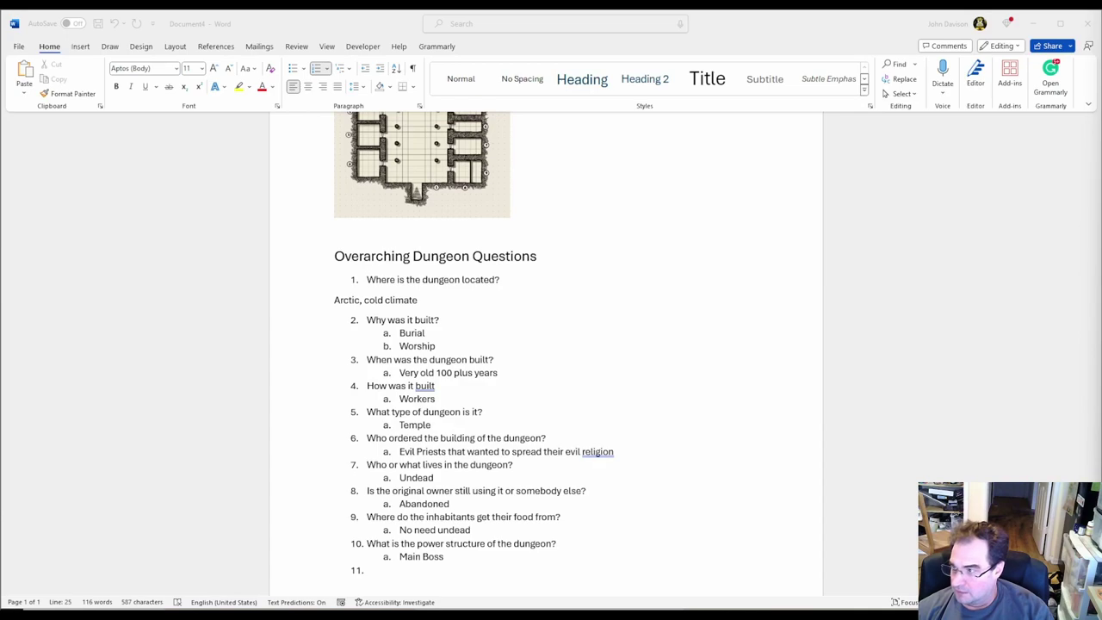
# Type 'Specifics of the Entrance' as item 11 and indent a new answer line beneath it.
pyautogui.click(402, 580)
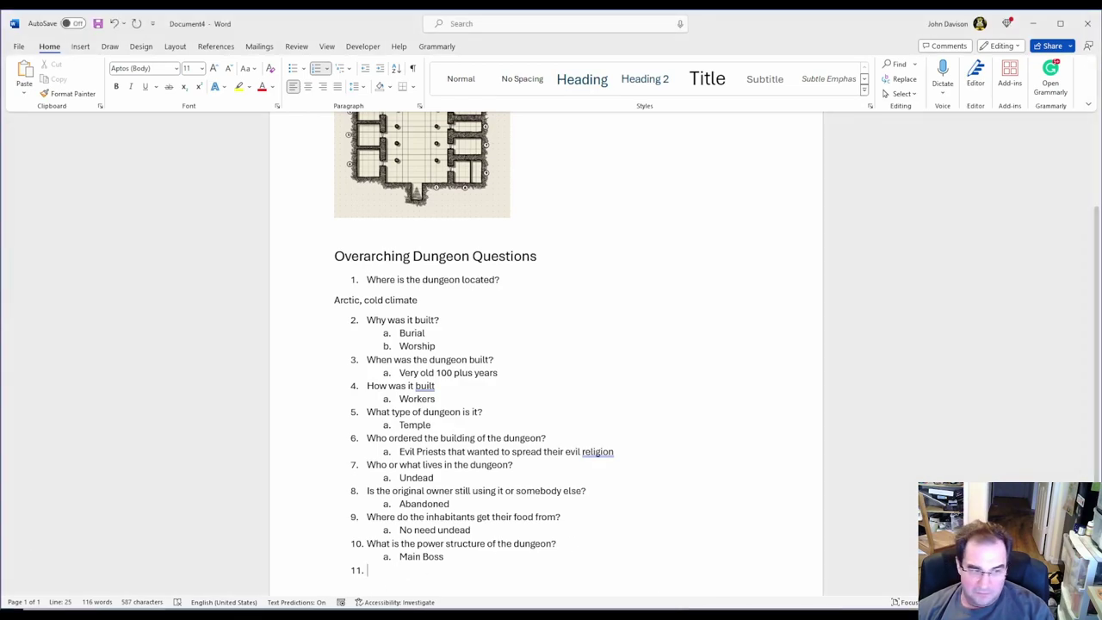
pyautogui.click(387, 590)
pyautogui.write('Specifics ofg')
pyautogui.press('BackSpace')
pyautogui.write('the Entrance')
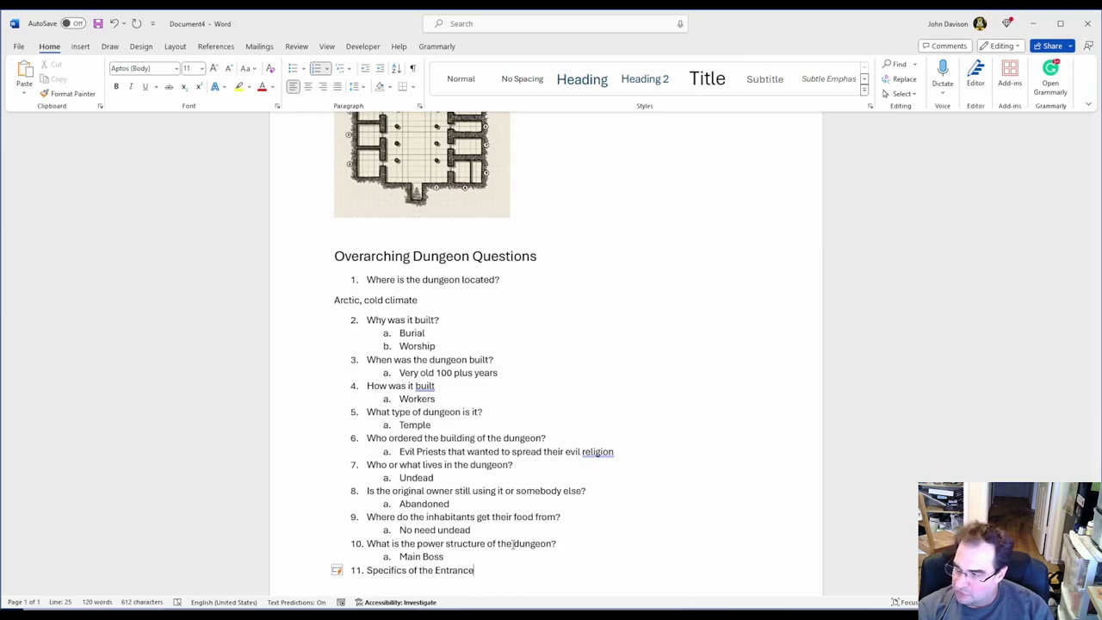
pyautogui.press('Return')
pyautogui.press('Tab')
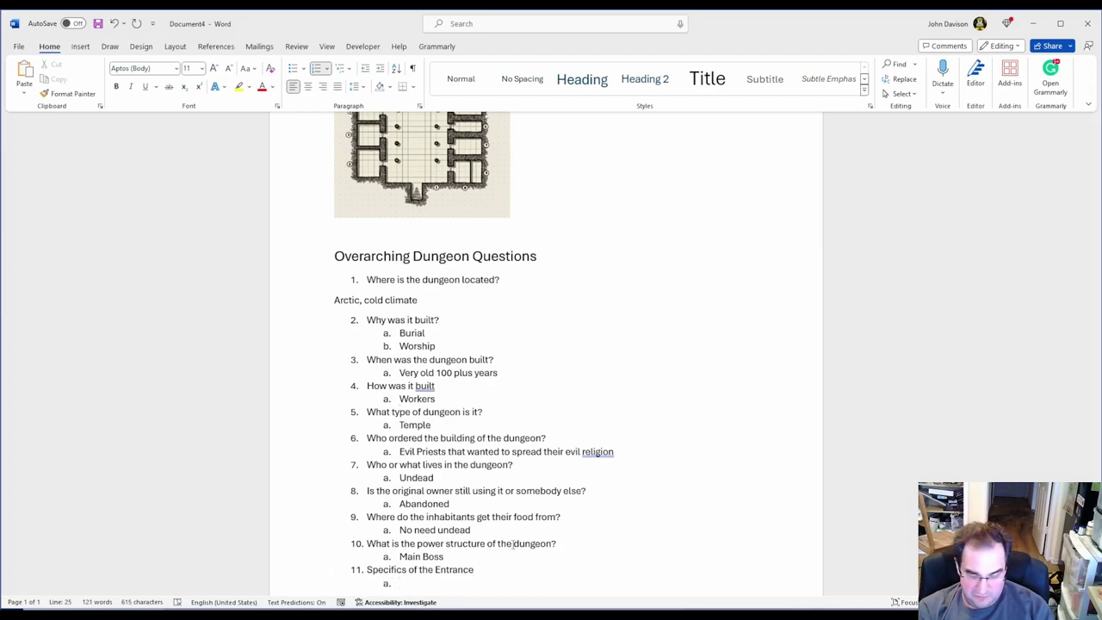
# Enter lettered answers 'Visible' and 'Unknown' under item 11.
pyautogui.write('Entry door')
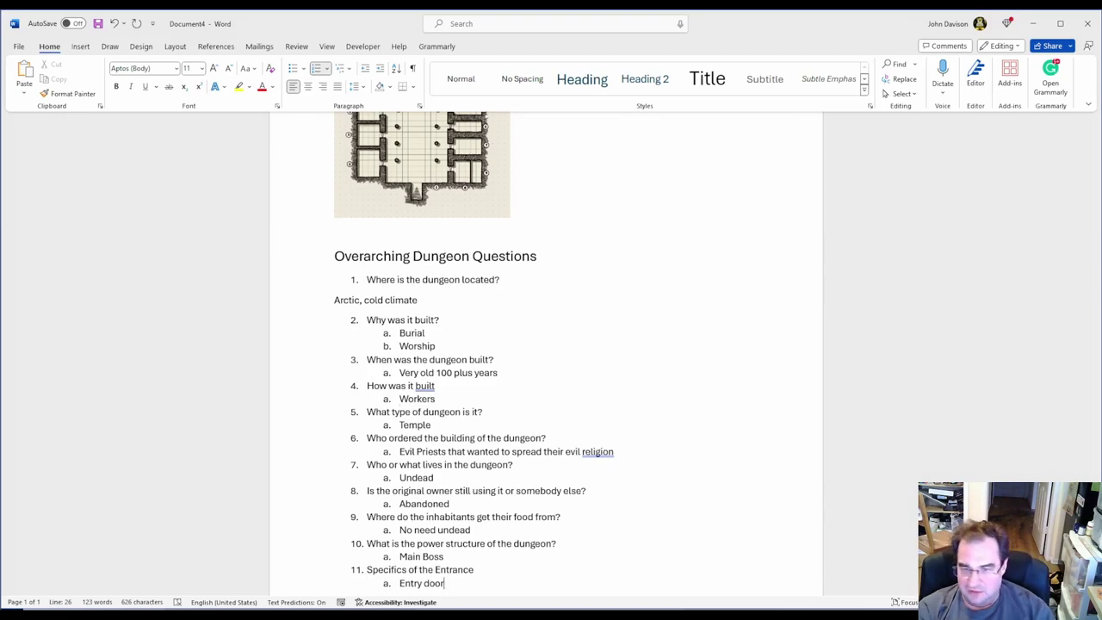
pyautogui.press('BackSpace')
pyautogui.press('BackSpace')
pyautogui.press('BackSpace')
pyautogui.press('BackSpace')
pyautogui.press('BackSpace')
pyautogui.press('BackSpace')
pyautogui.press('BackSpace')
pyautogui.press('BackSpace')
pyautogui.press('BackSpace')
pyautogui.press('BackSpace')
pyautogui.write('Visible')
pyautogui.press('Return')
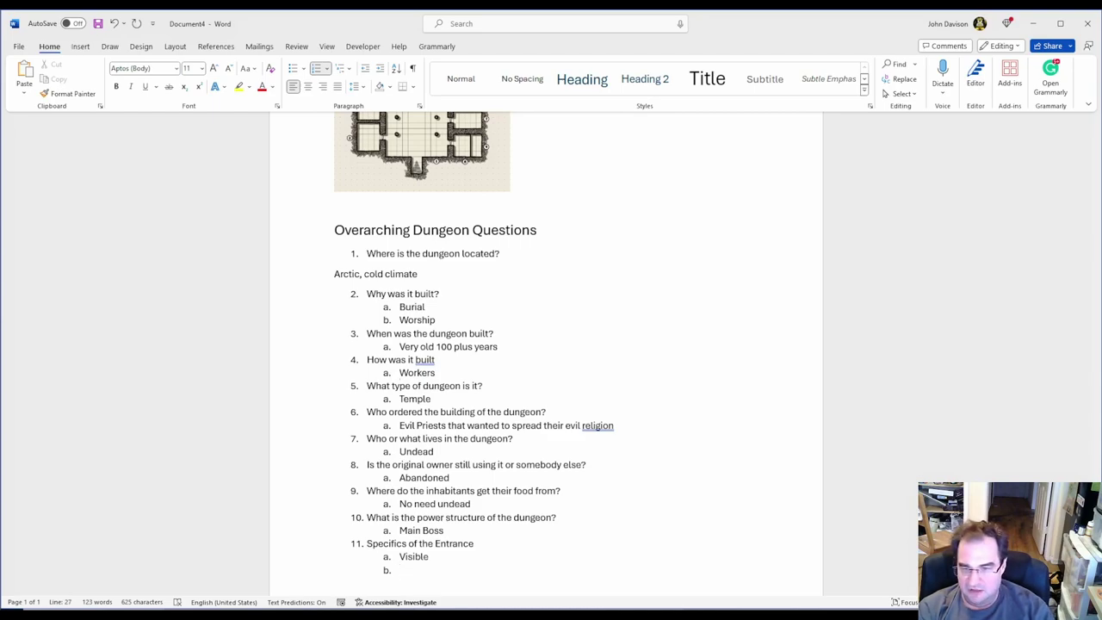
pyautogui.write('u')
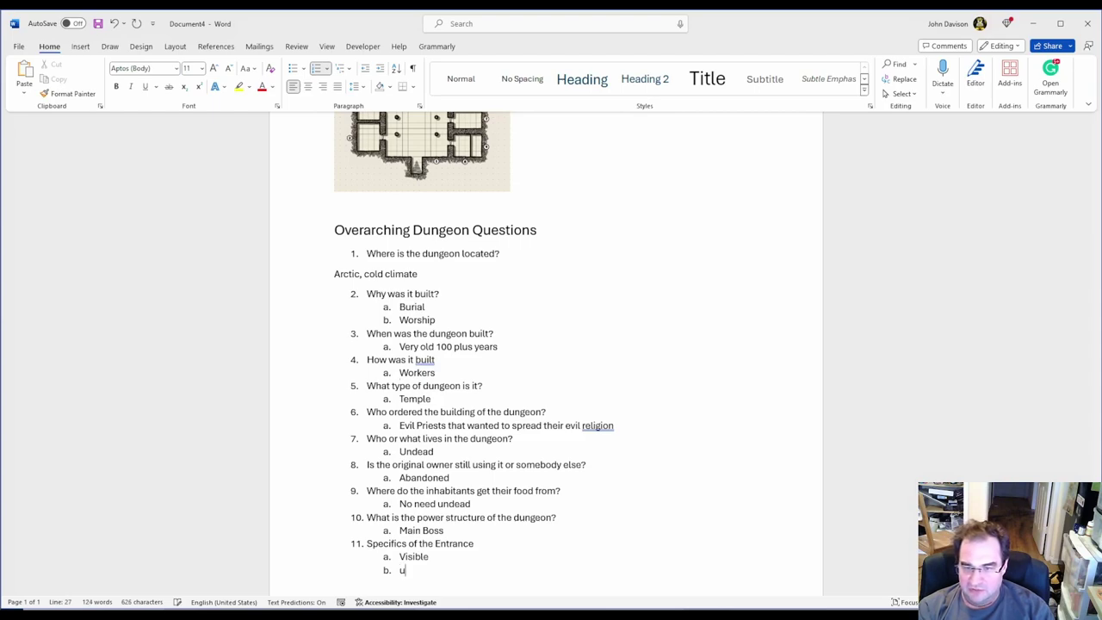
pyautogui.write('nknown')
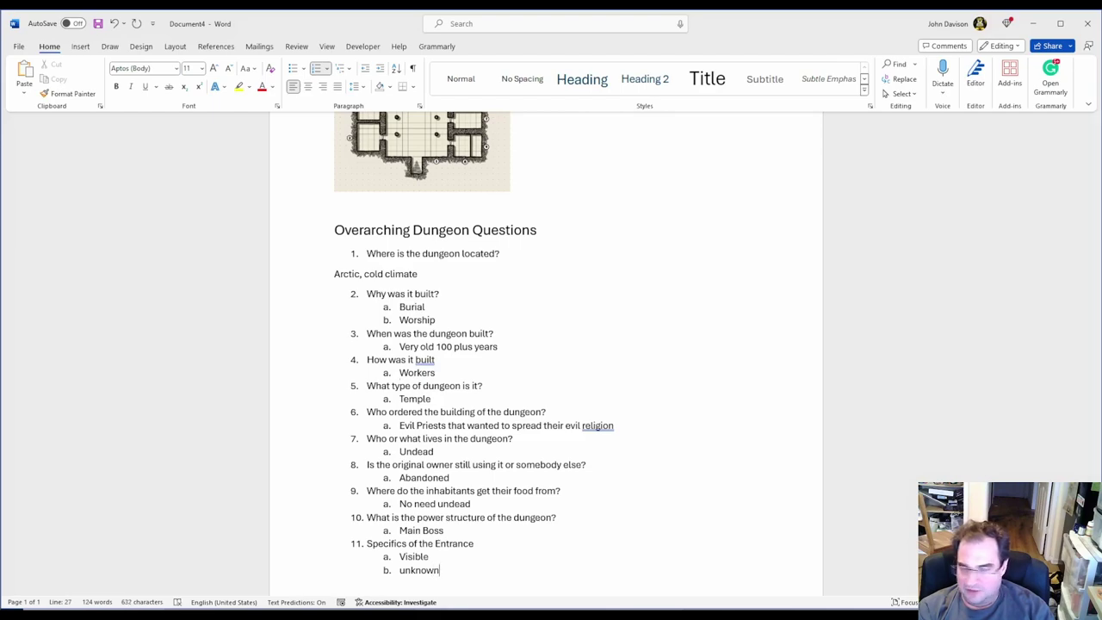
# Add answers 'Unguarded', 'Unlocked', 'Magical Trap' and 'No item required', then end the lettered sublist.
pyautogui.press('Return')
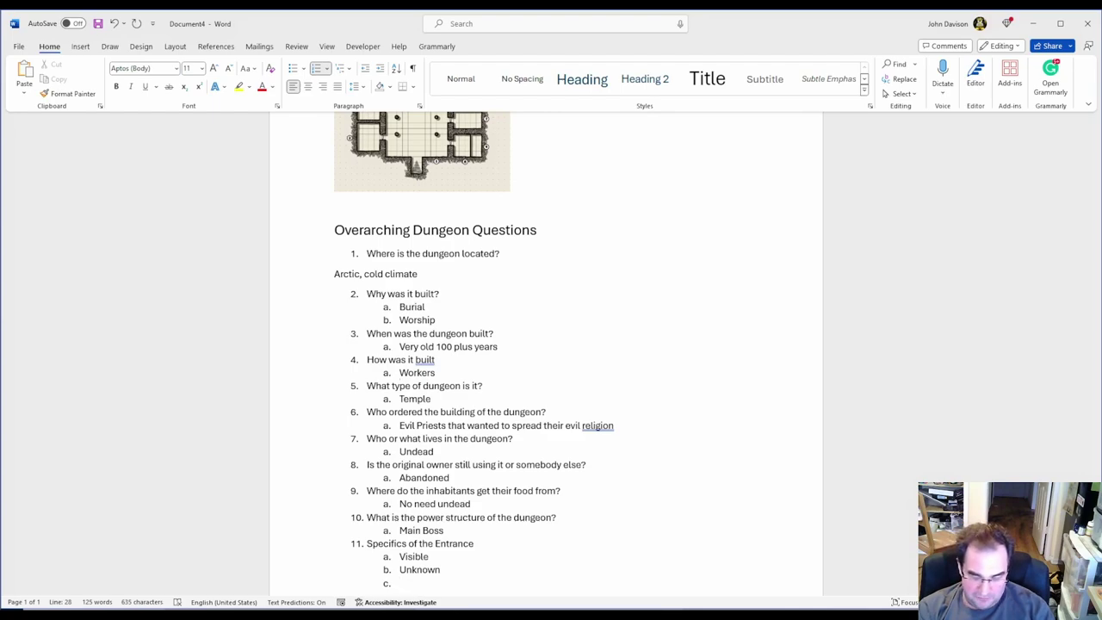
pyautogui.write('Ung')
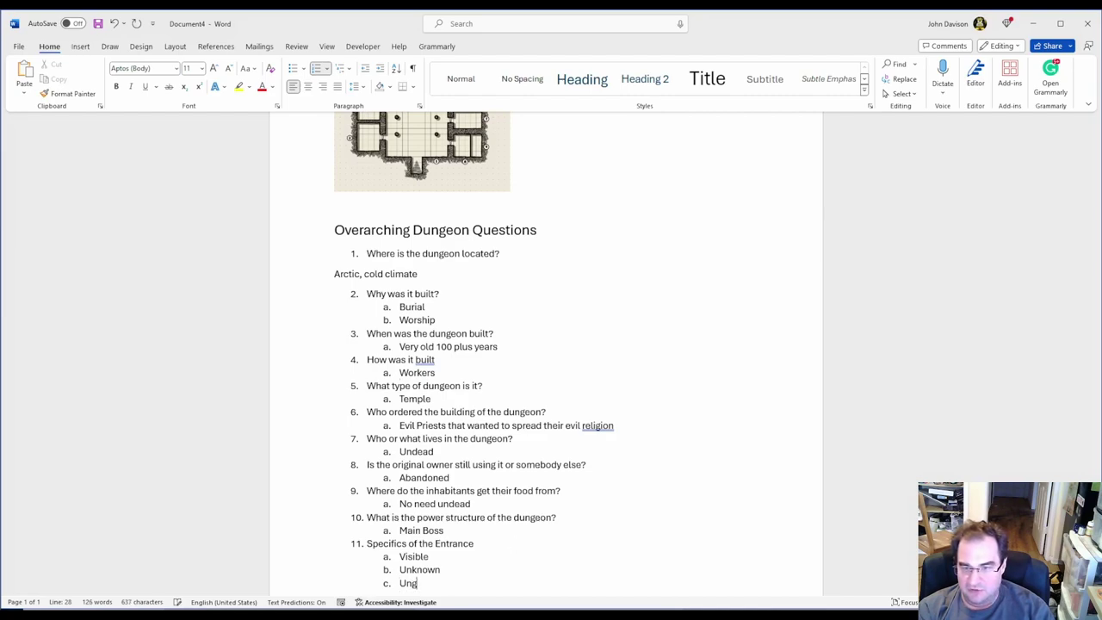
pyautogui.write('uarded')
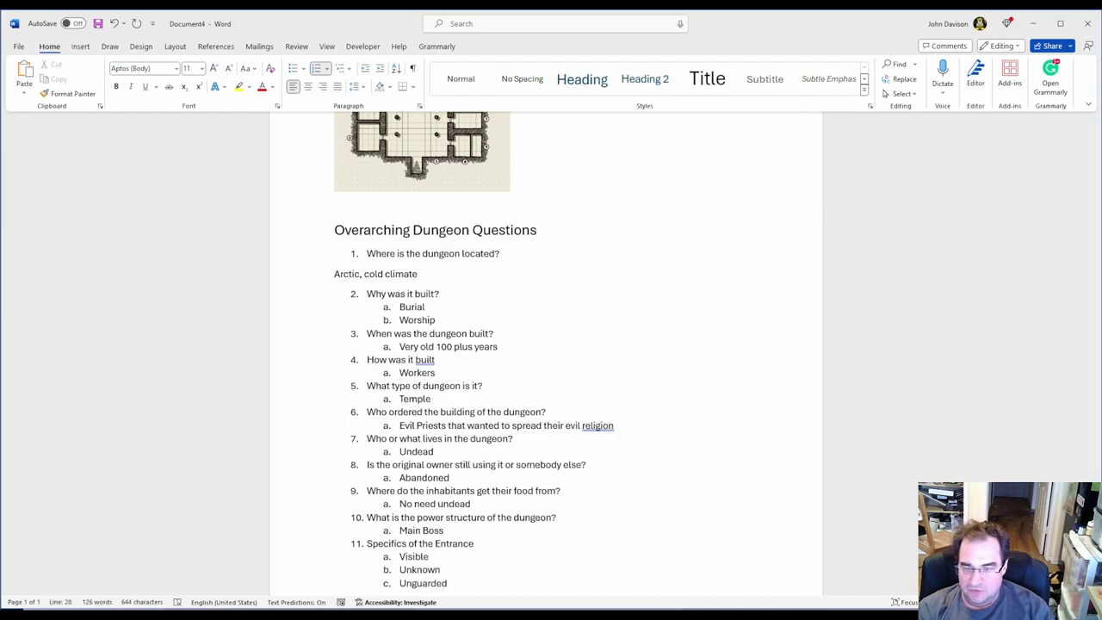
pyautogui.press('Return')
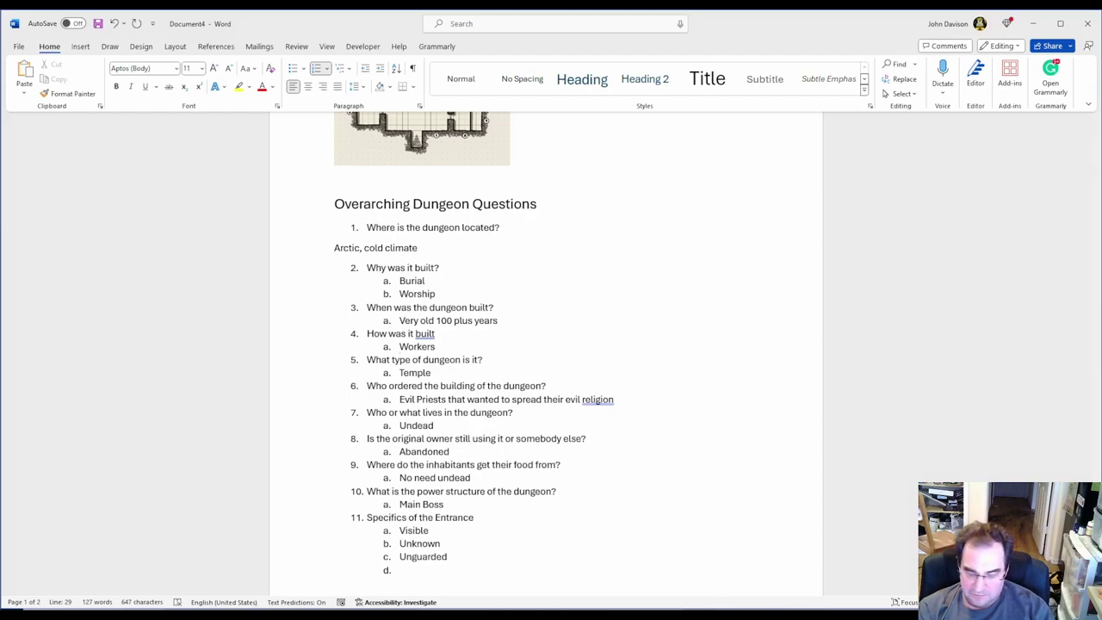
pyautogui.write('unlocked')
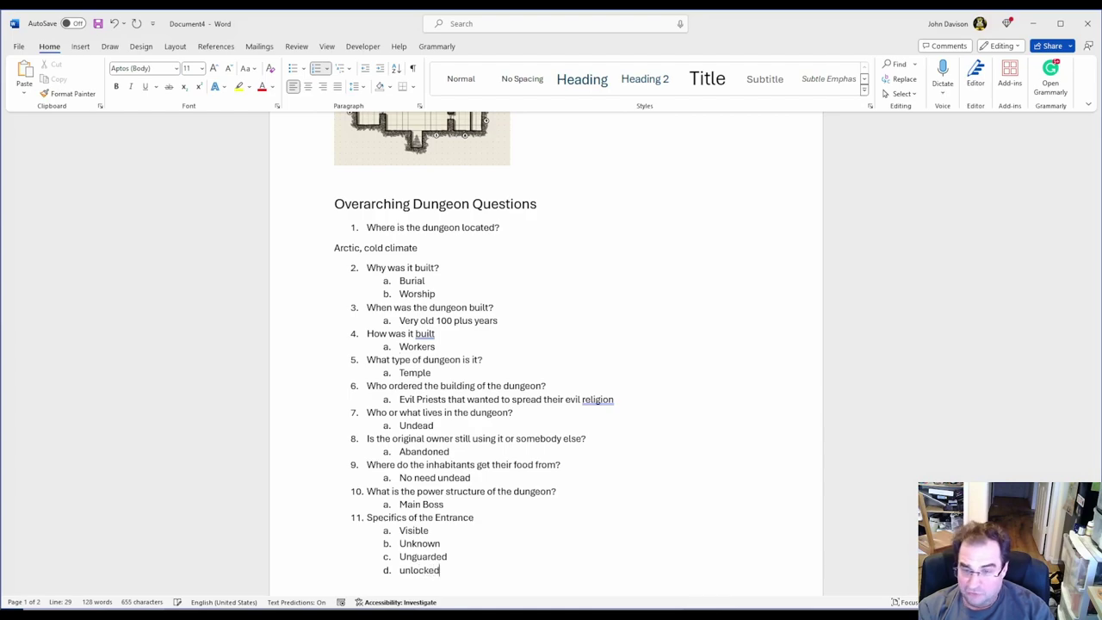
pyautogui.press('Return')
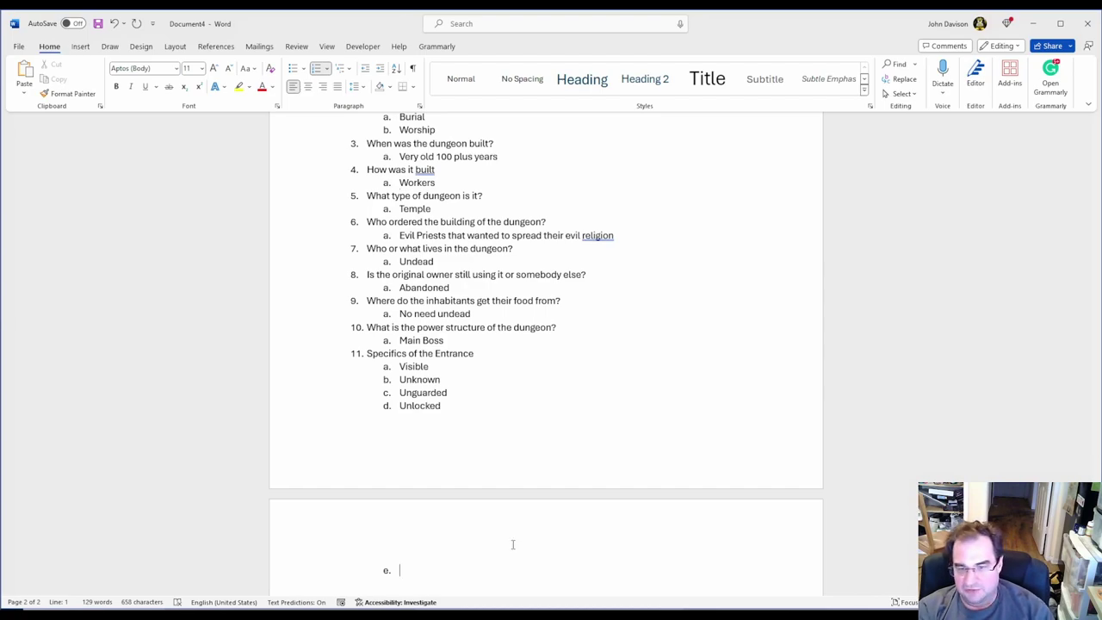
pyautogui.write('Magical ')
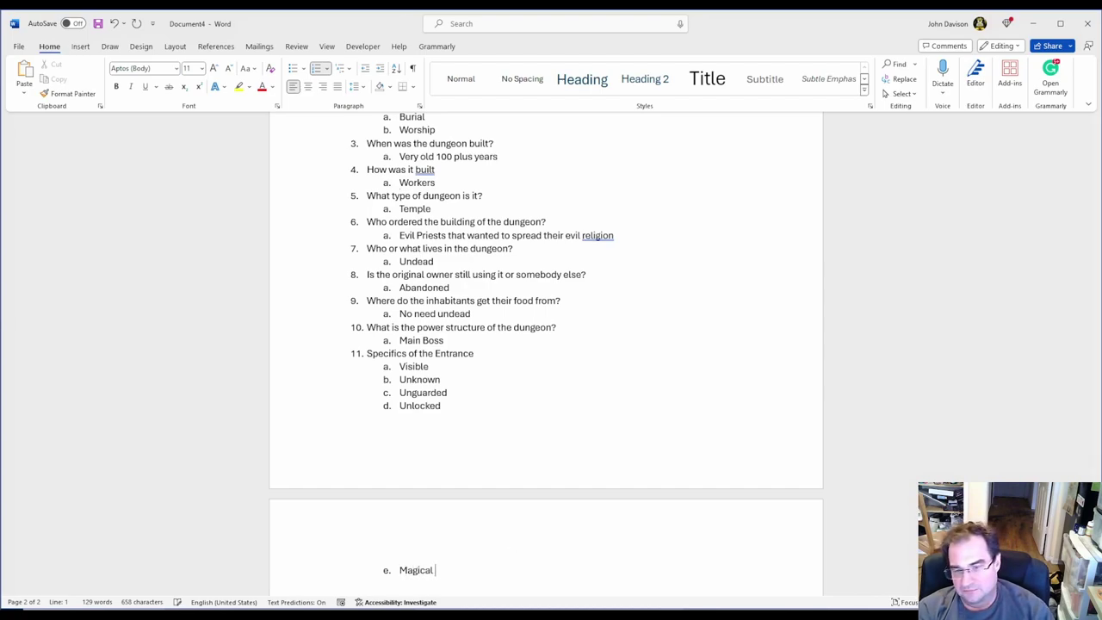
pyautogui.write('Trap')
pyautogui.press('Return')
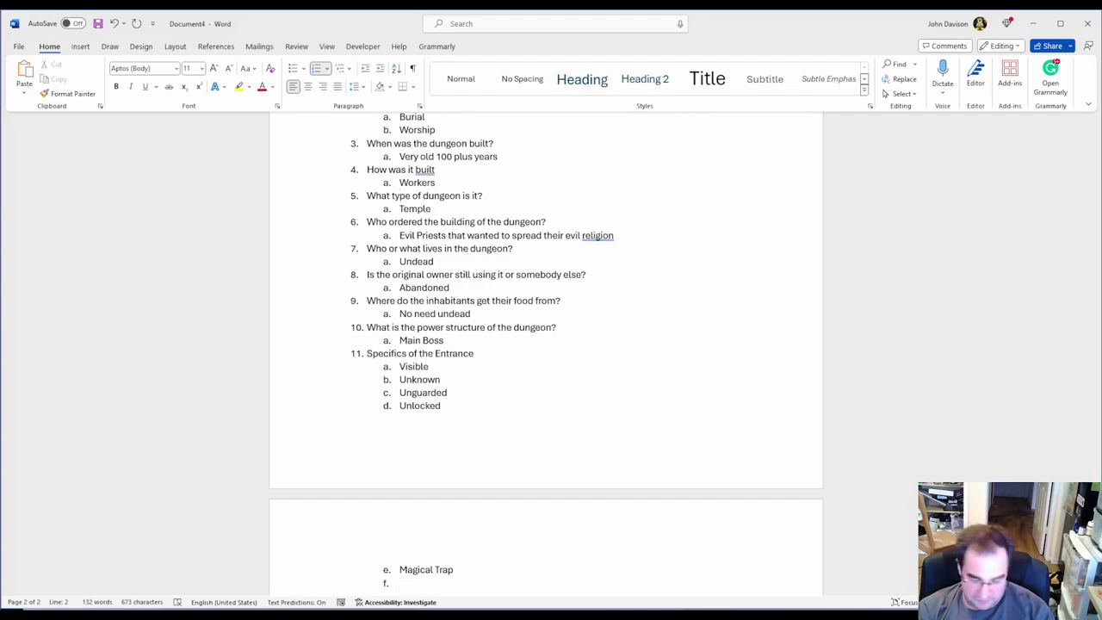
pyautogui.write('No ')
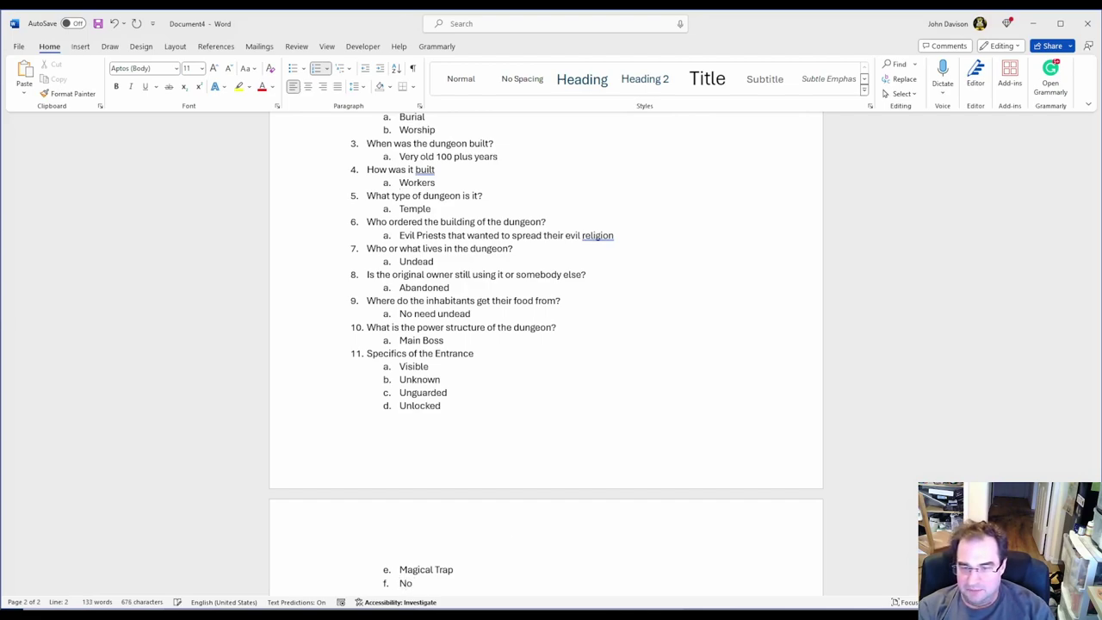
pyautogui.write('item i')
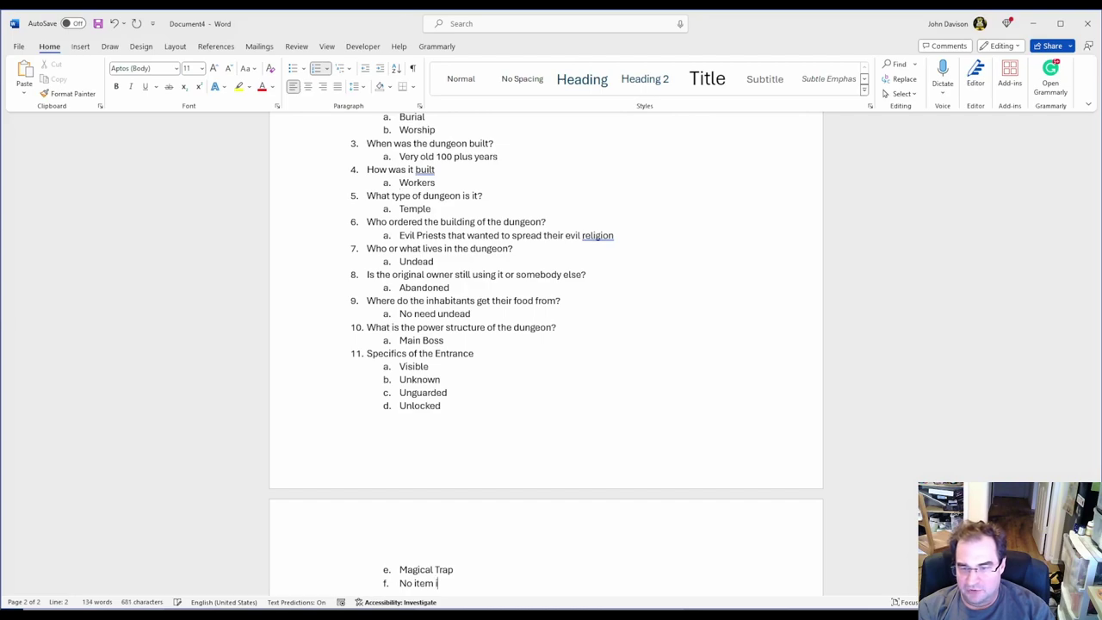
pyautogui.press('BackSpace')
pyautogui.write('required')
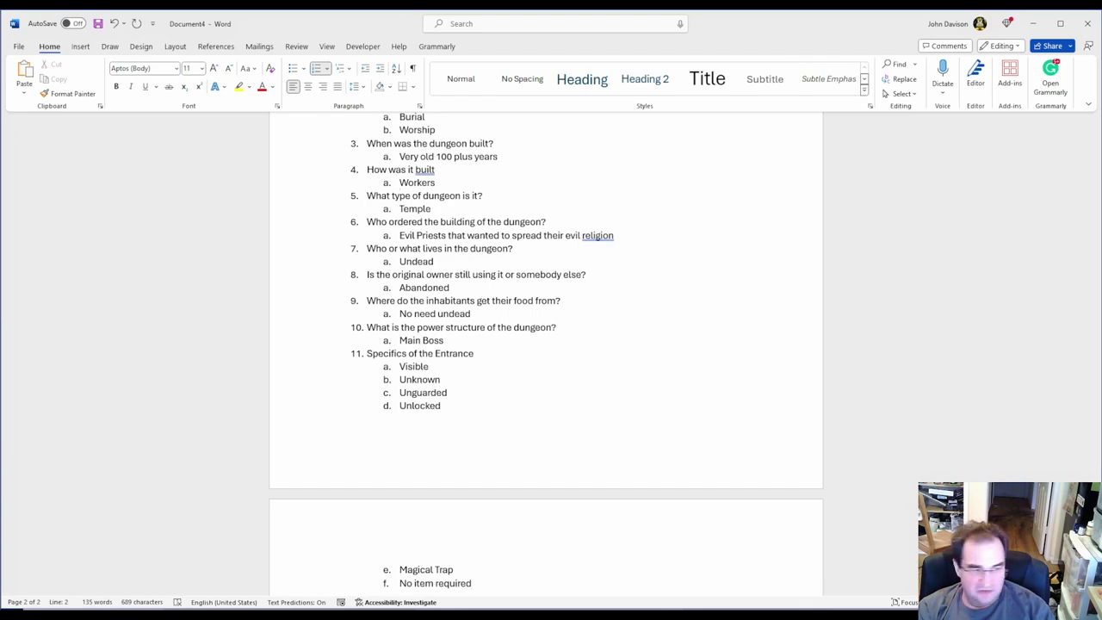
pyautogui.press('Return')
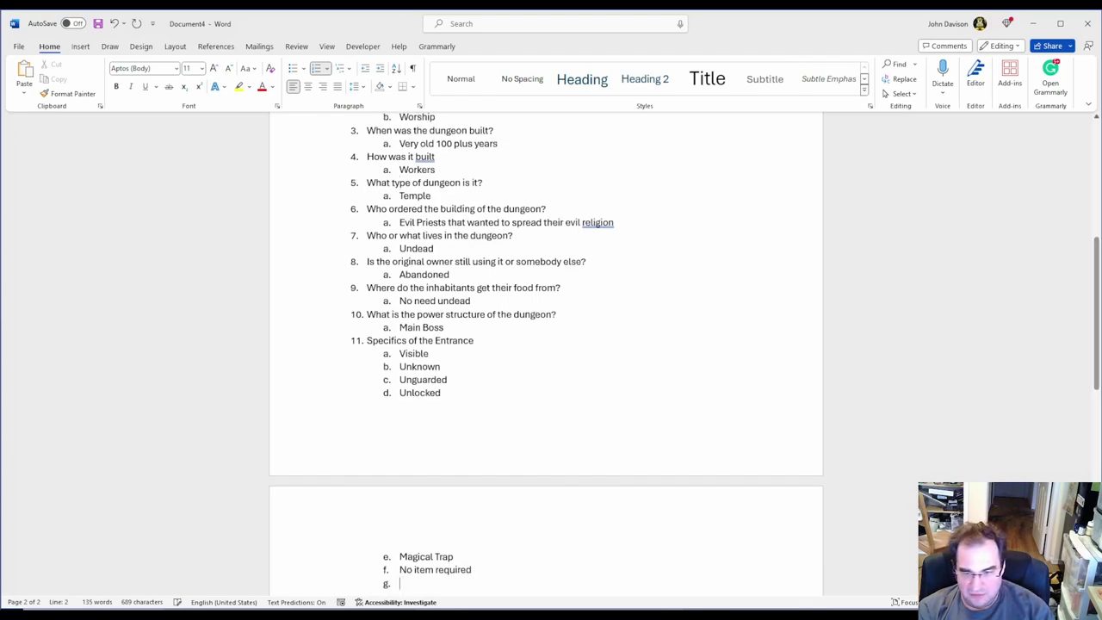
pyautogui.press('BackSpace')
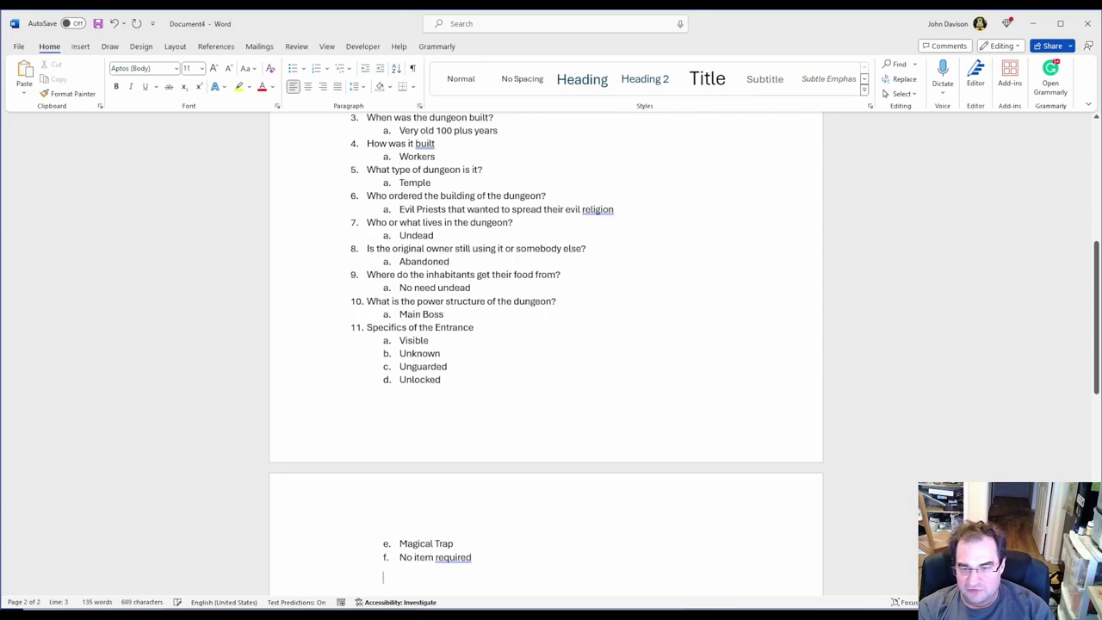
# Finish question 12 'How does one enter the dungeon' with the lettered answer 'Entry door'.
pyautogui.write('12. ')
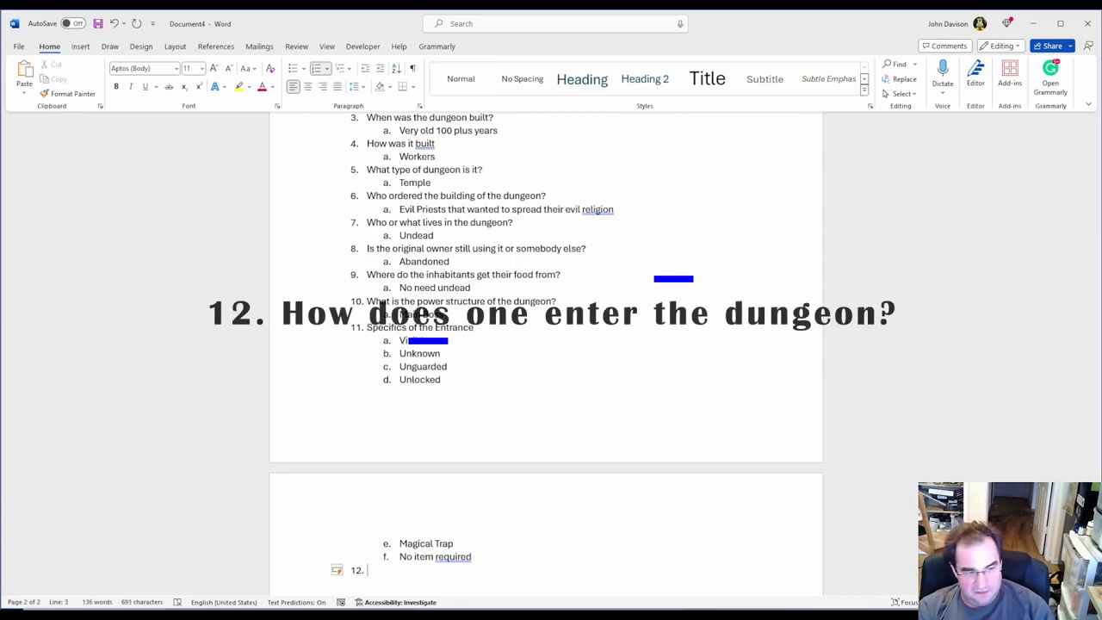
pyautogui.write('How ')
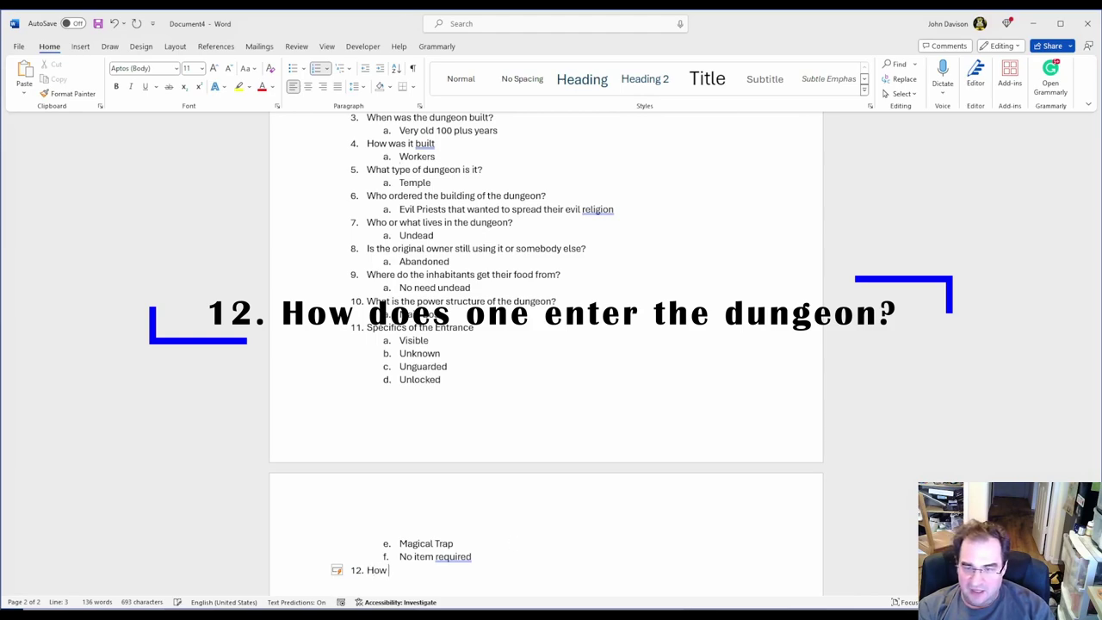
pyautogui.write('does one enter ')
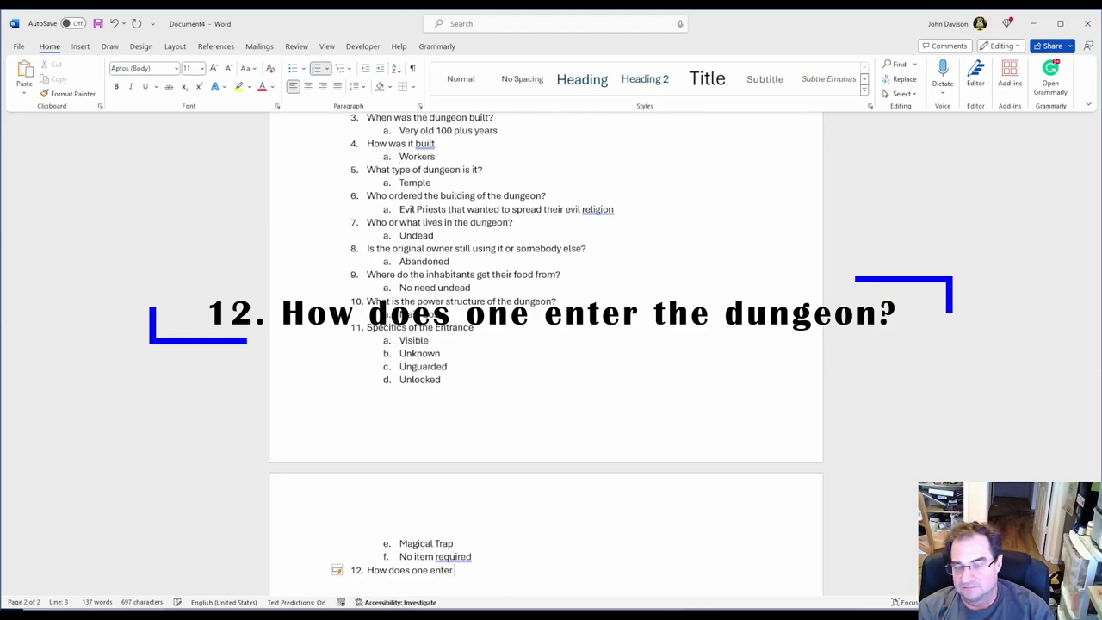
pyautogui.write('the dungeon')
pyautogui.press('Return')
pyautogui.press('Tab')
pyautogui.write('Entr')
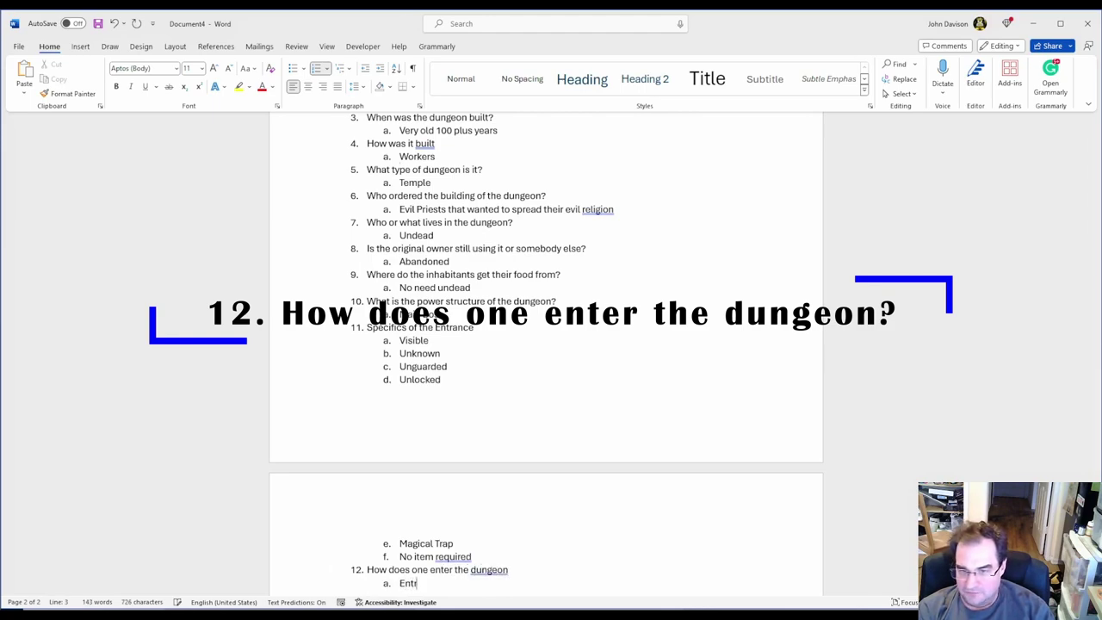
pyautogui.write('y door')
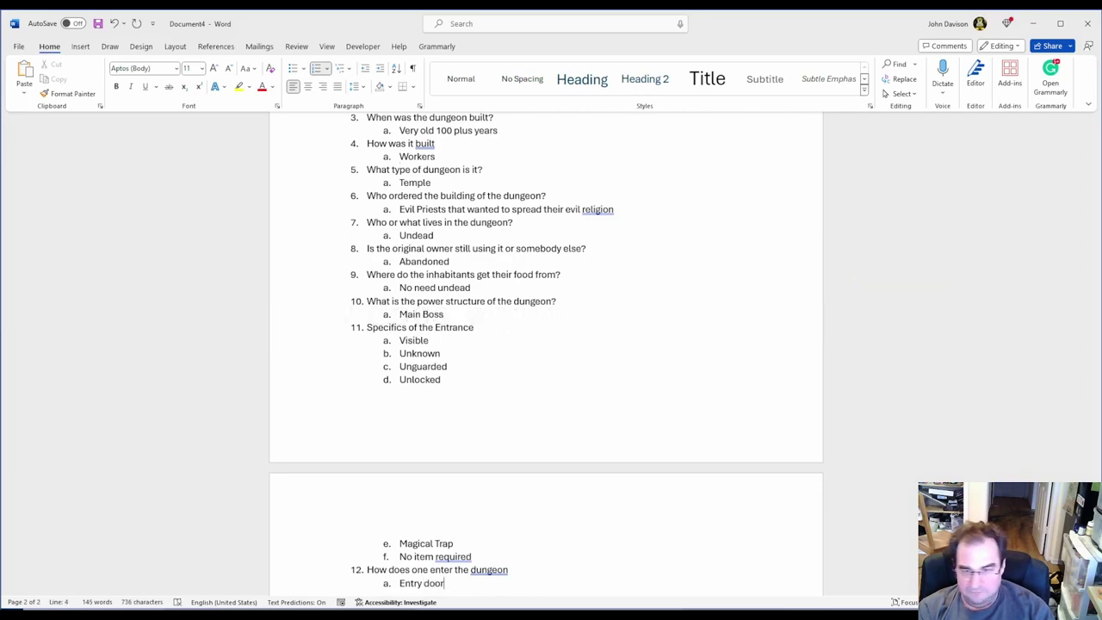
pyautogui.press('Return')
pyautogui.press('BackSpace')
pyautogui.press('BackSpace')
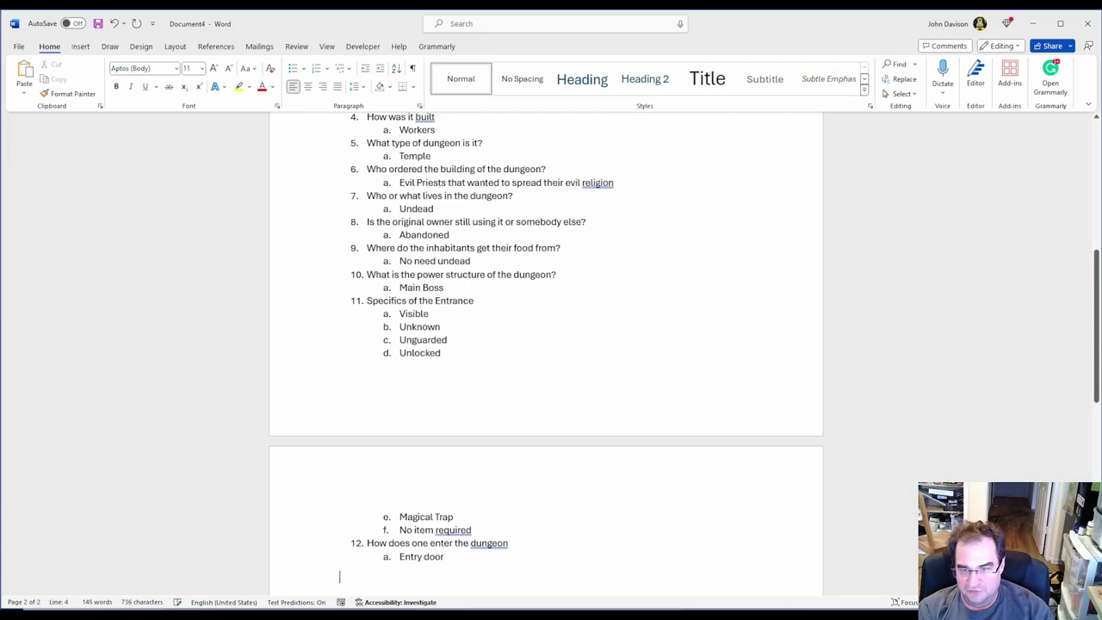
# Add question 13 'How many entrances are there?' with the lettered answer 'One'.
pyautogui.write('13. ')
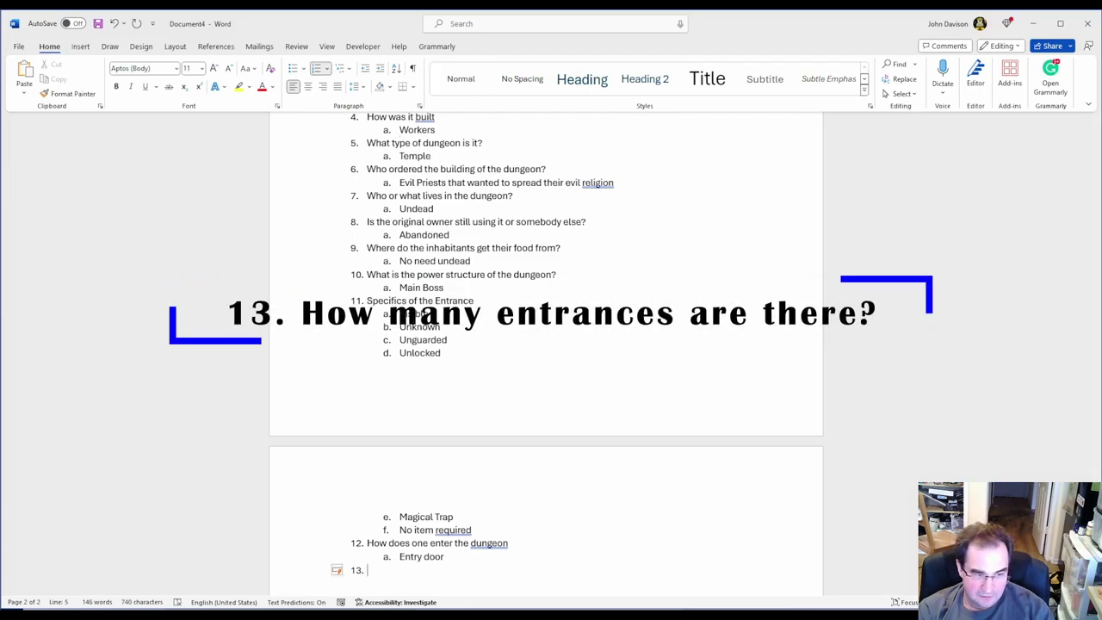
pyautogui.write('How many en')
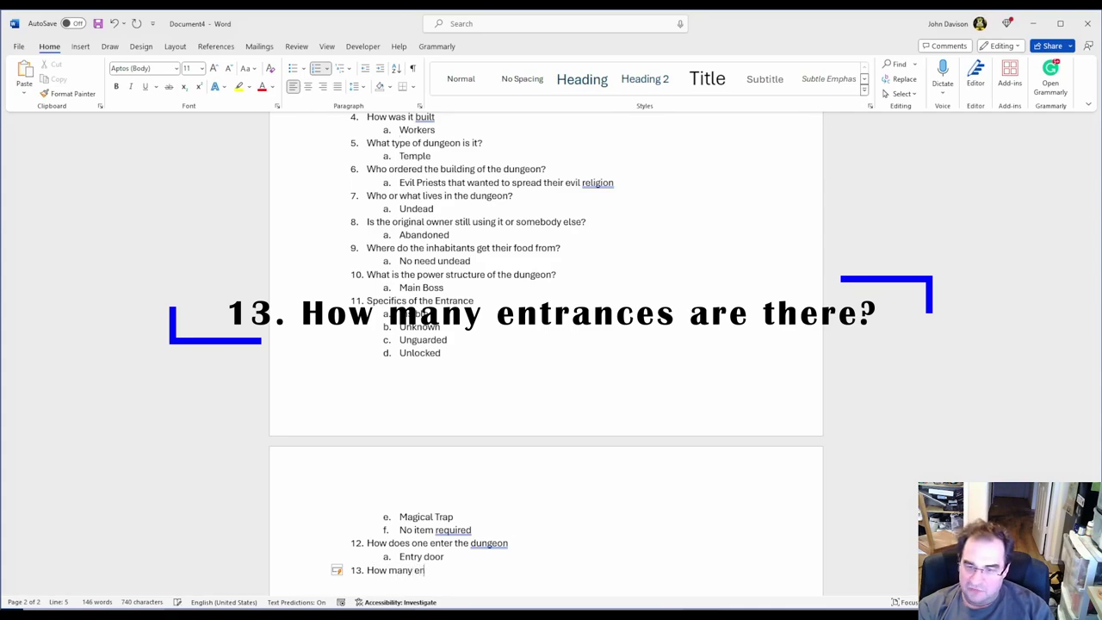
pyautogui.write('trances ar')
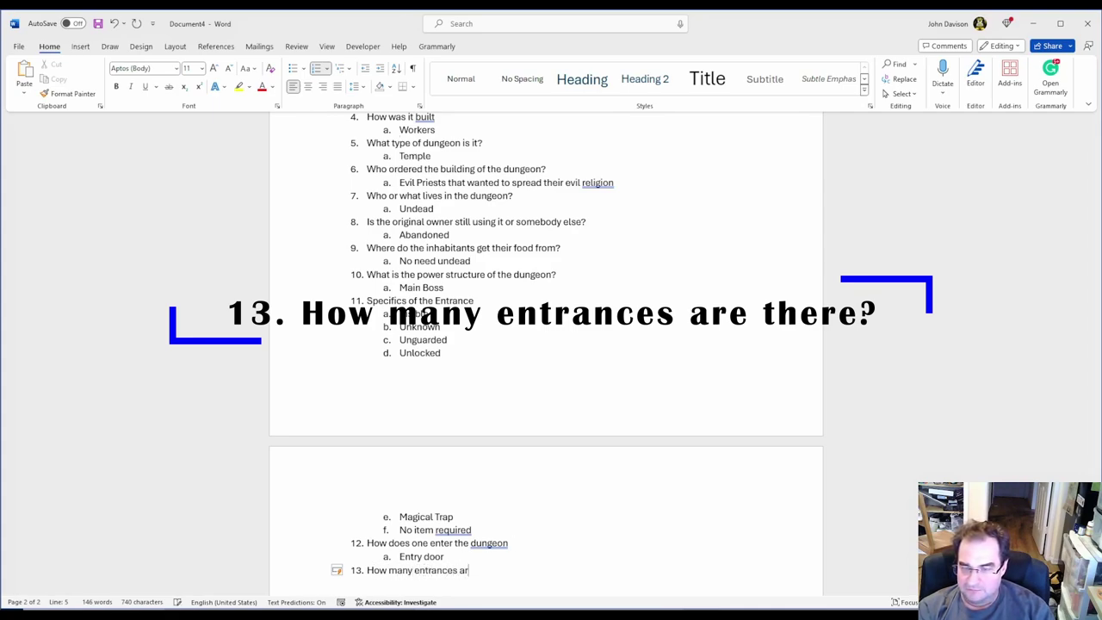
pyautogui.write('e there?')
pyautogui.press('Return')
pyautogui.press('Tab')
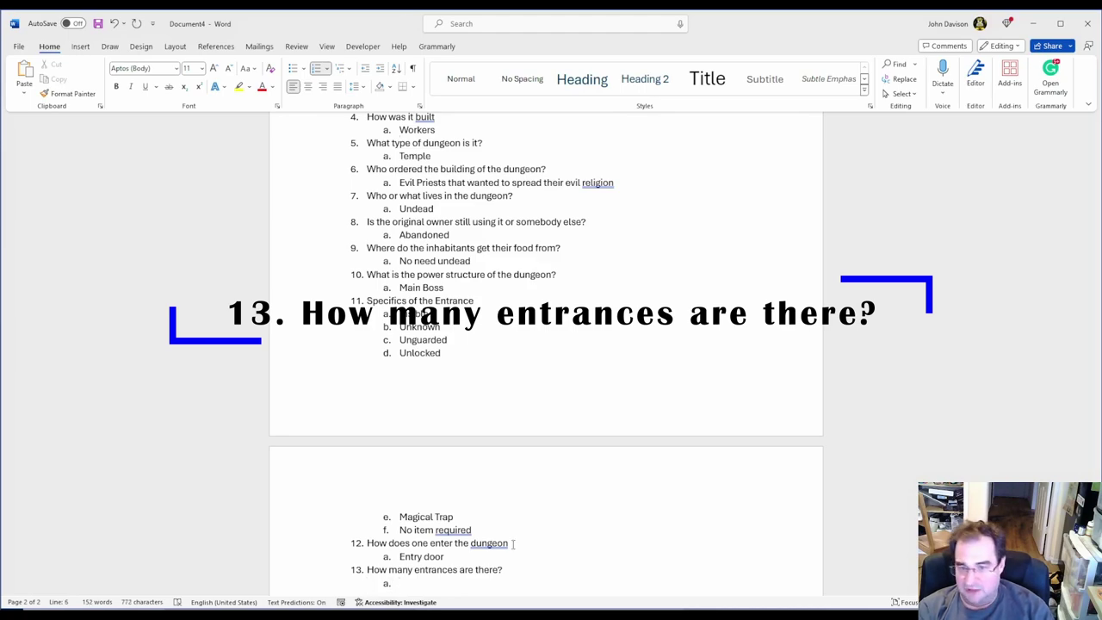
pyautogui.write('One')
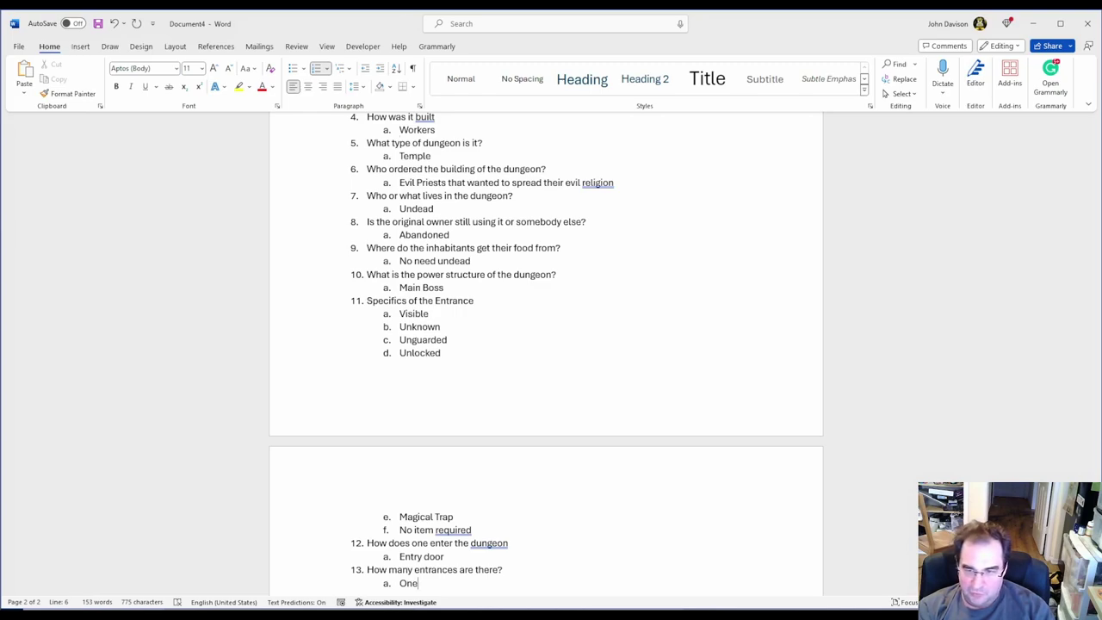
pyautogui.press('Return')
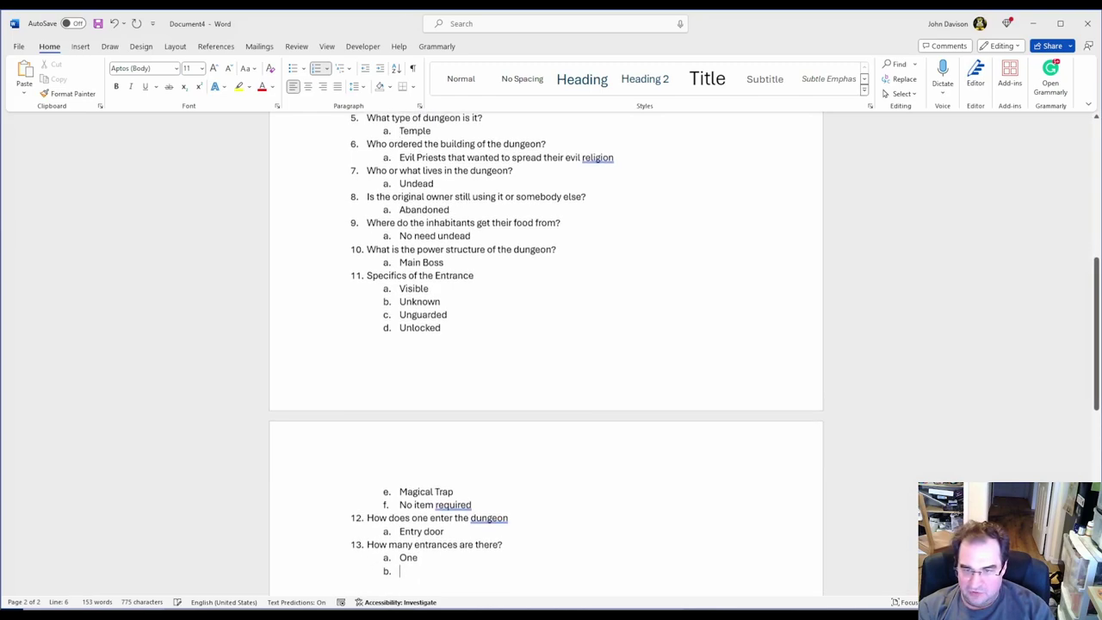
pyautogui.press('BackSpace')
pyautogui.press('BackSpace')
# Add question 14 'How many levels are there?' answered 'One', then start question 15 'How many exists are there?'.
pyautogui.write('14.')
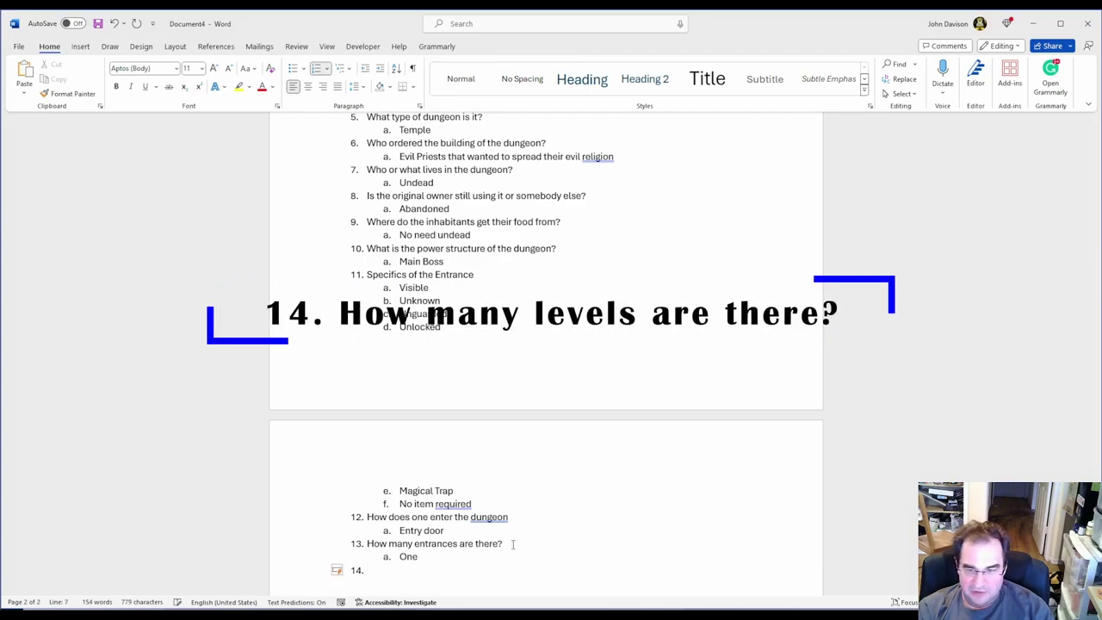
pyautogui.write(' How man')
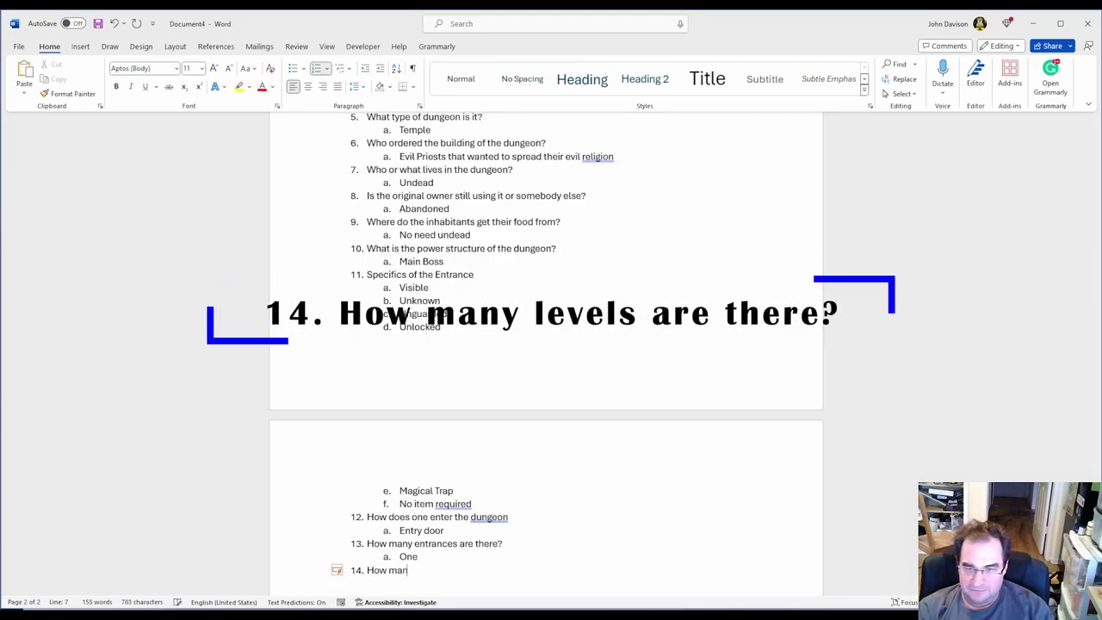
pyautogui.write('y levels')
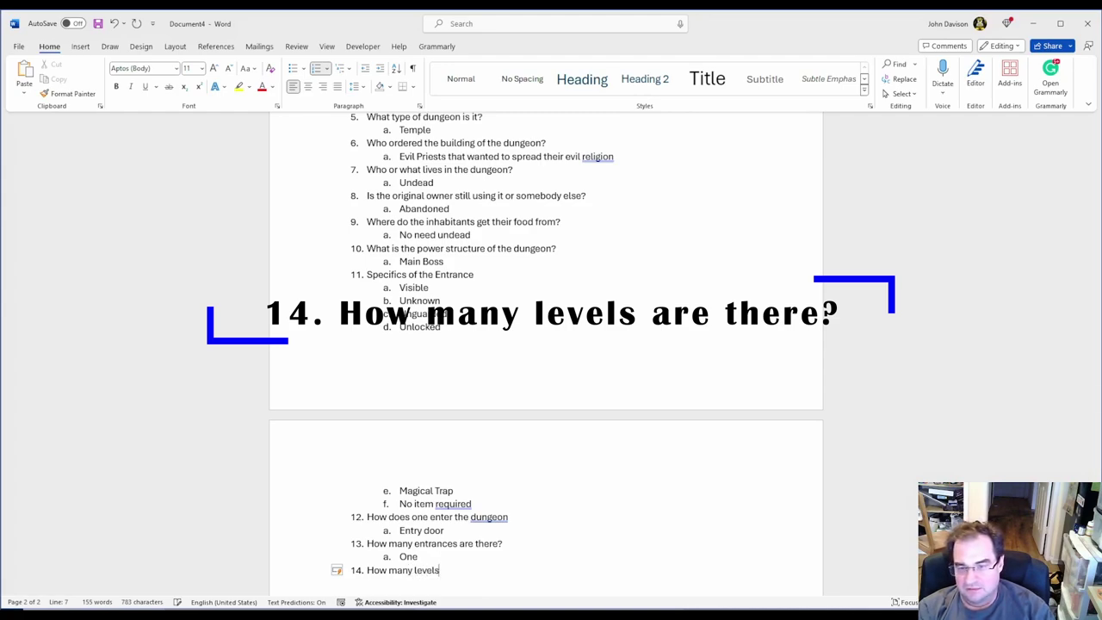
pyautogui.write(' are there?')
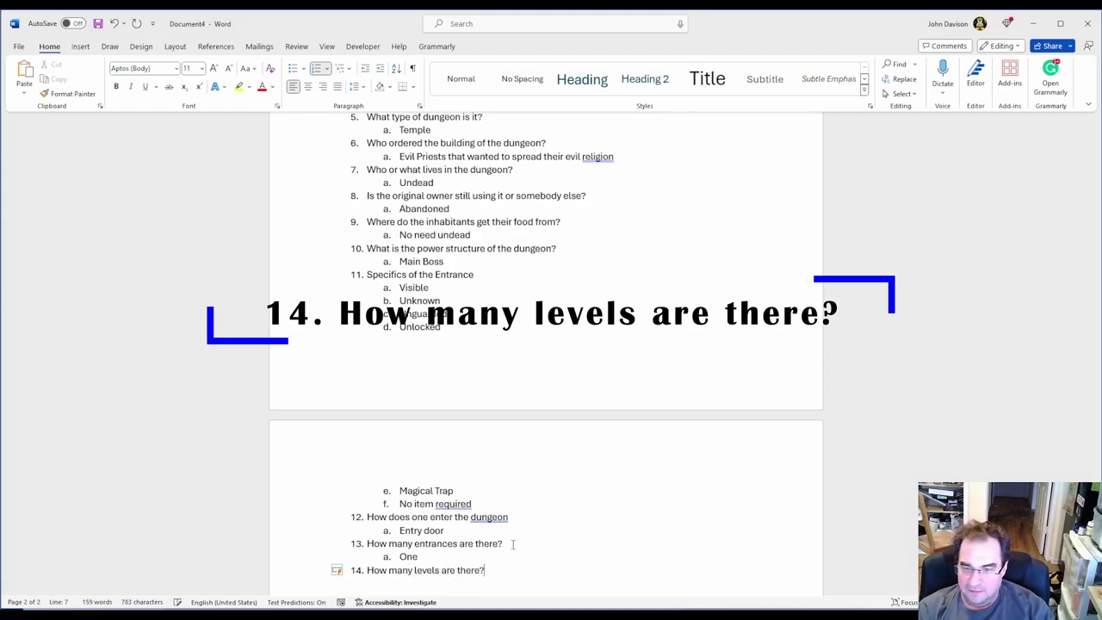
pyautogui.press('Return')
pyautogui.press('Tab')
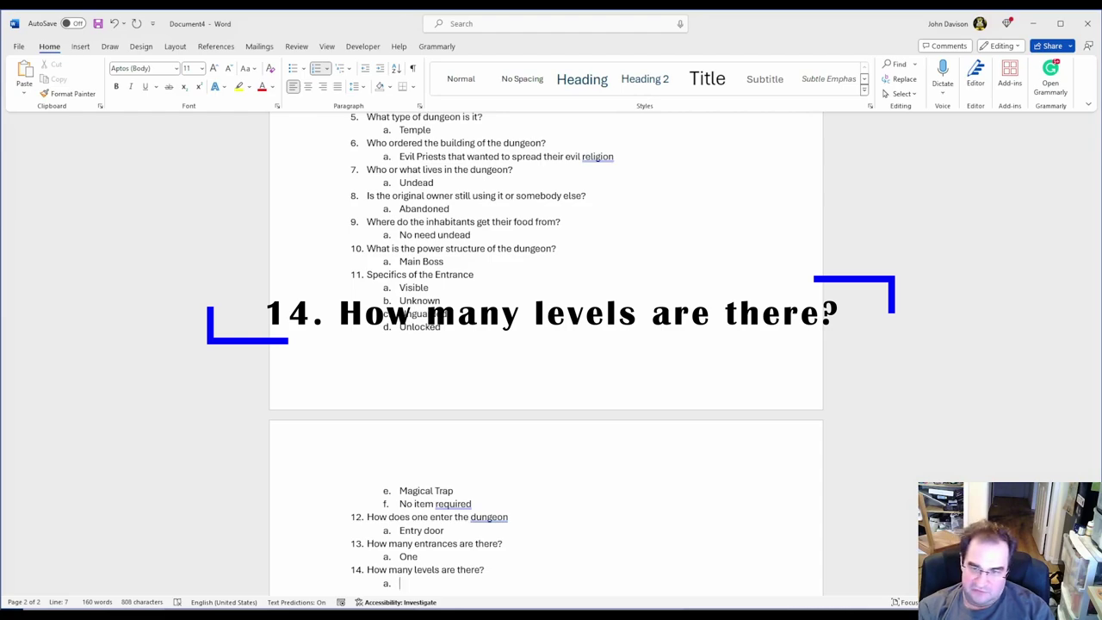
pyautogui.write('One')
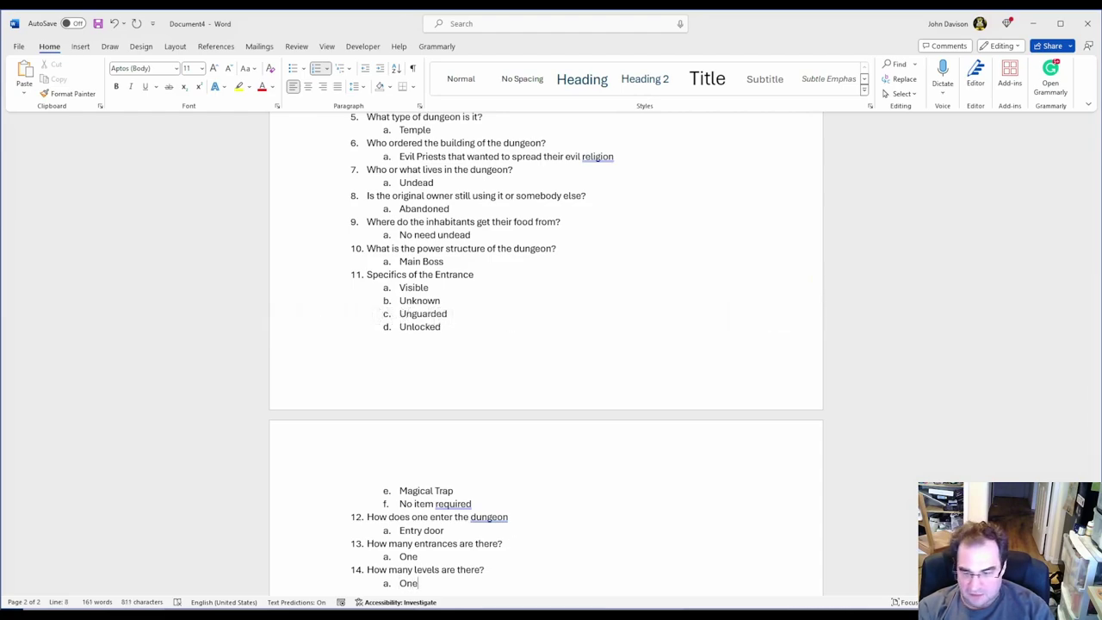
pyautogui.press('Return')
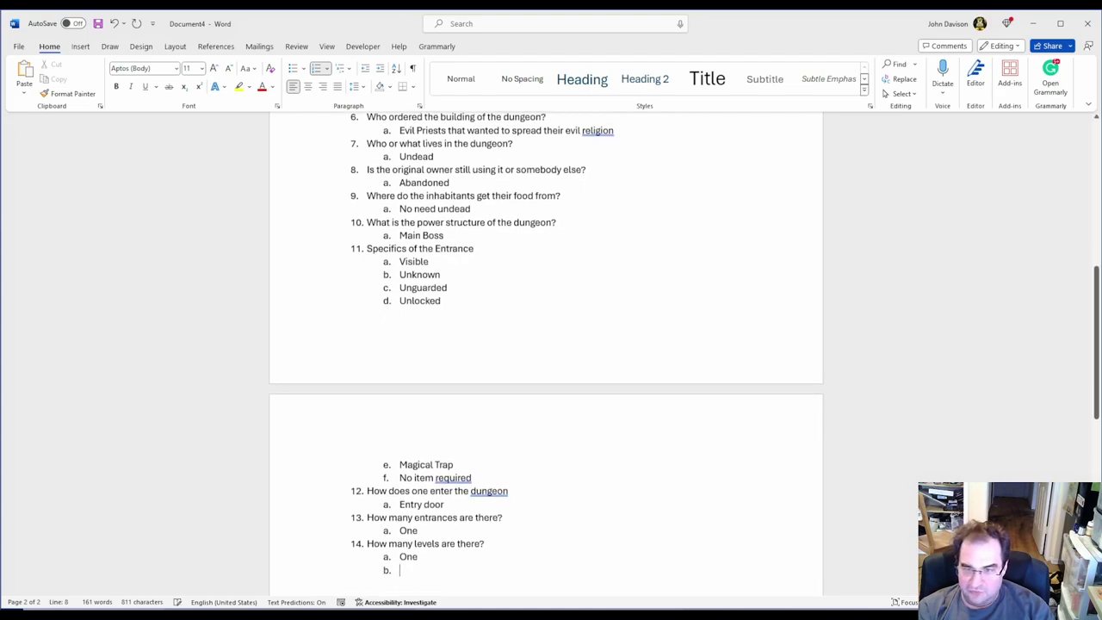
pyautogui.hotkey('shift', 'Tab')
pyautogui.write('How many exi')
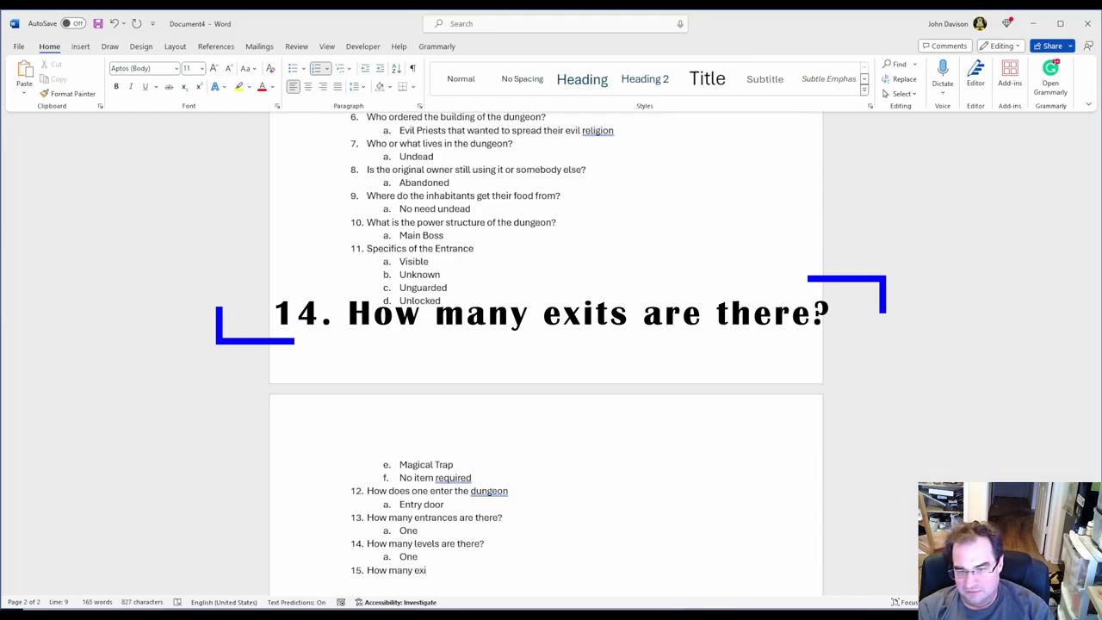
pyautogui.write('s')
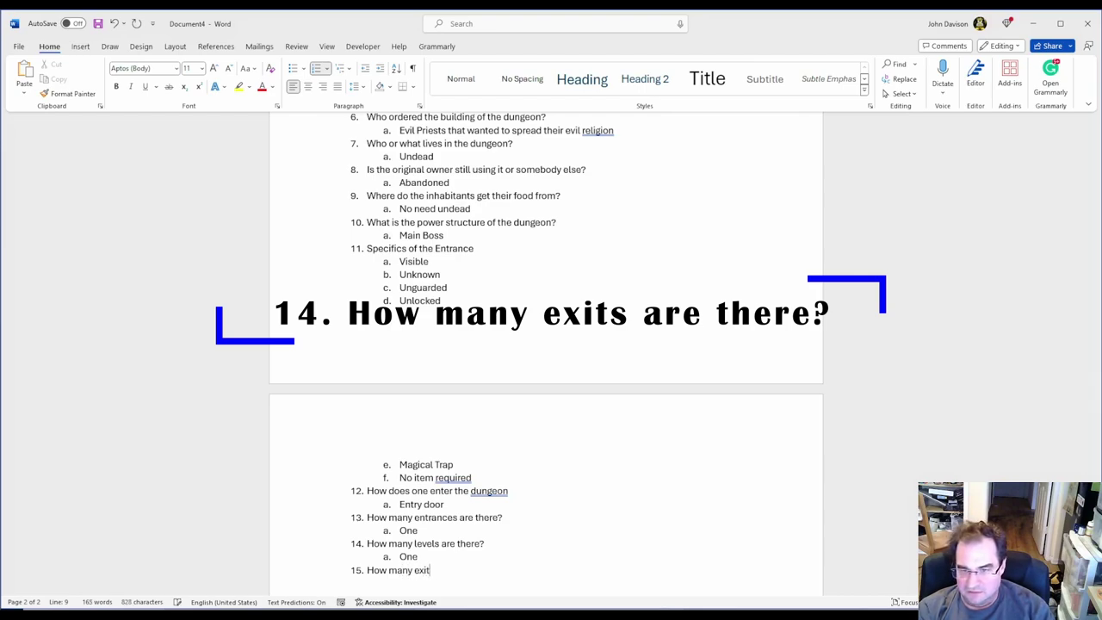
pyautogui.write('ts are ')
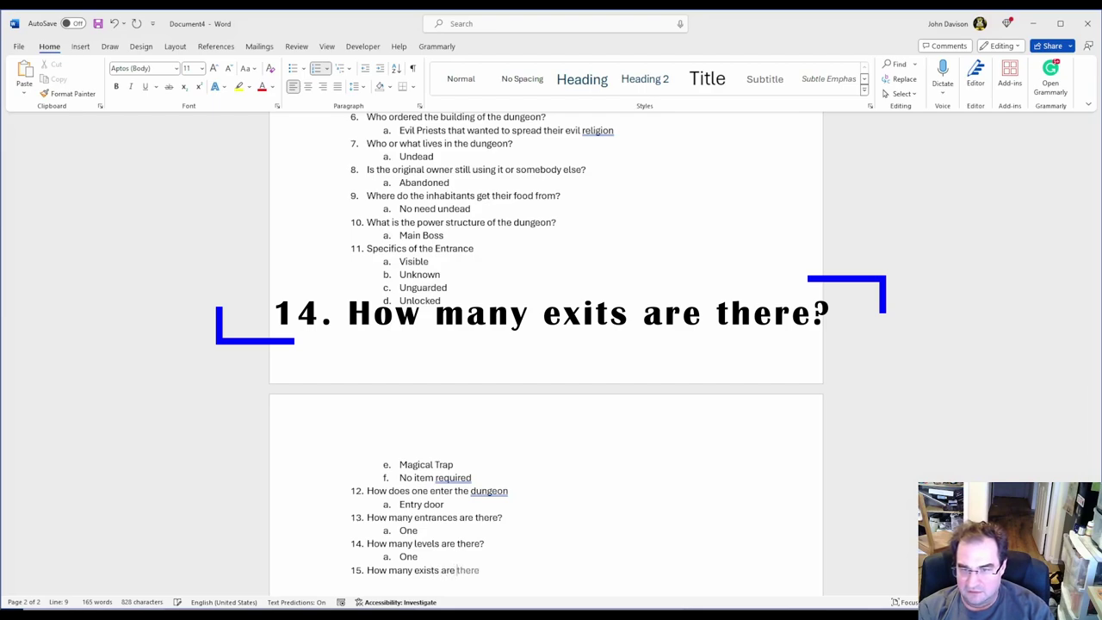
pyautogui.write('there?')
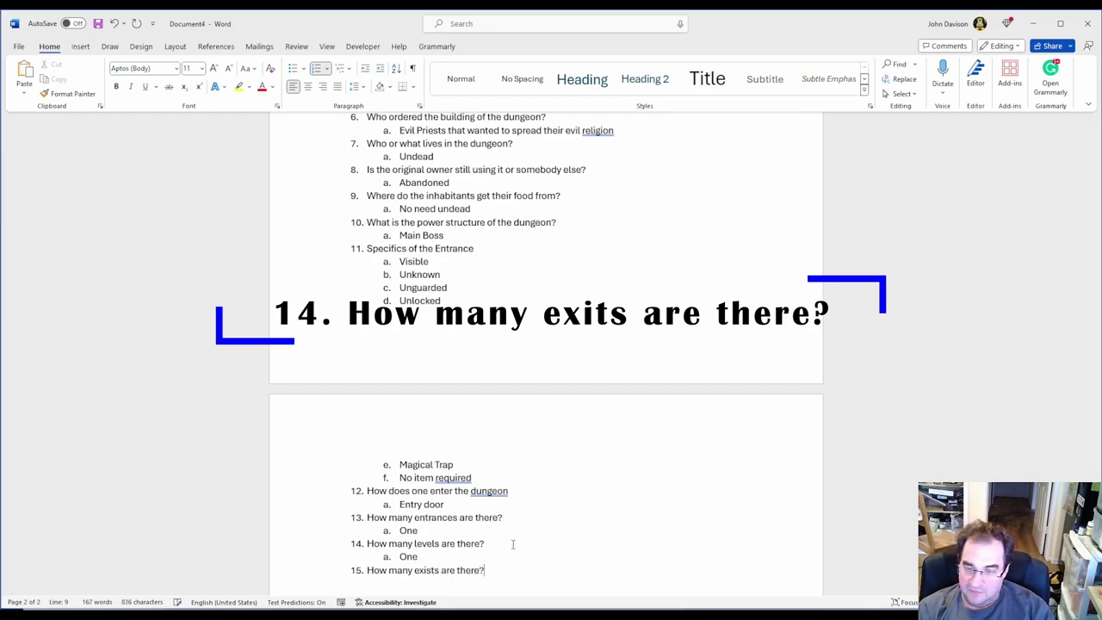
# Under question 15, add the lettered answer 'Zero(entrance is the exit)'.
pyautogui.press('Return')
pyautogui.press('Tab')
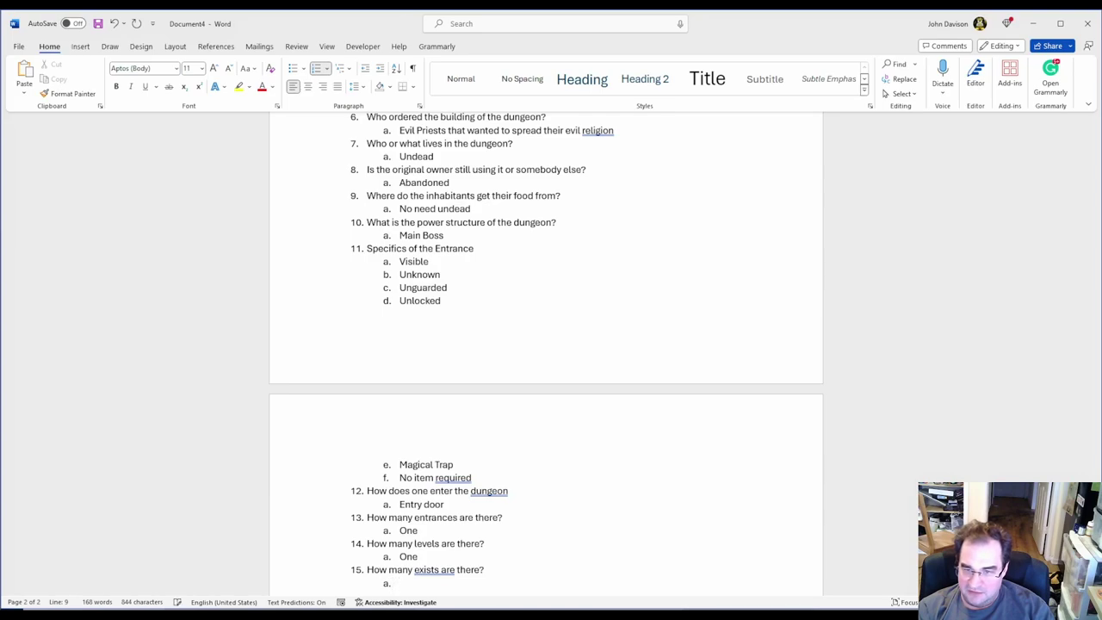
pyautogui.write('Zero')
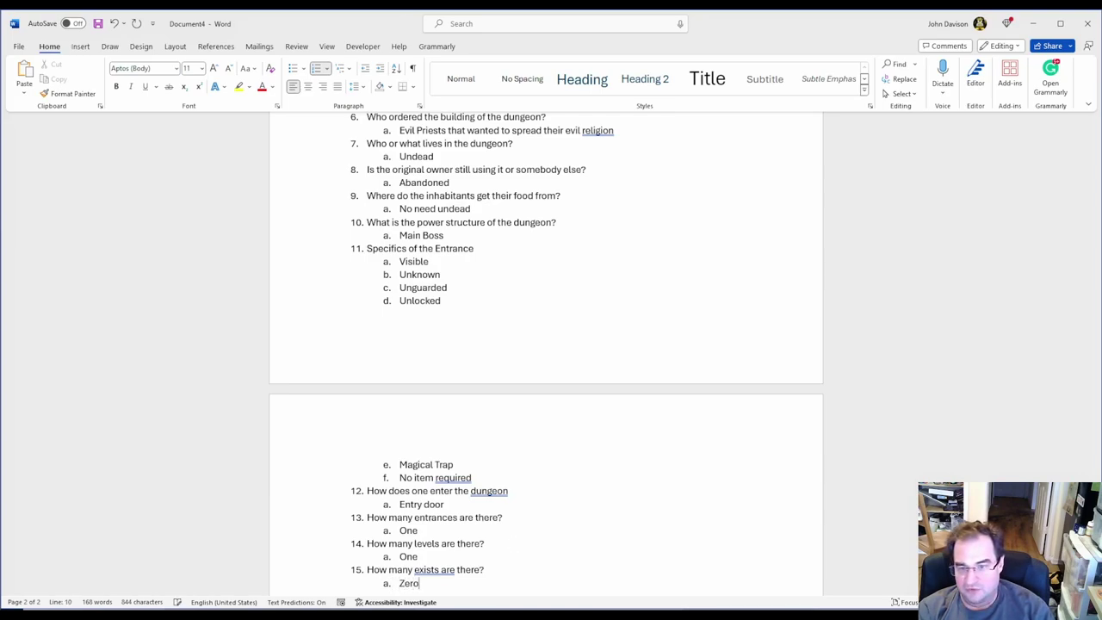
pyautogui.write('(')
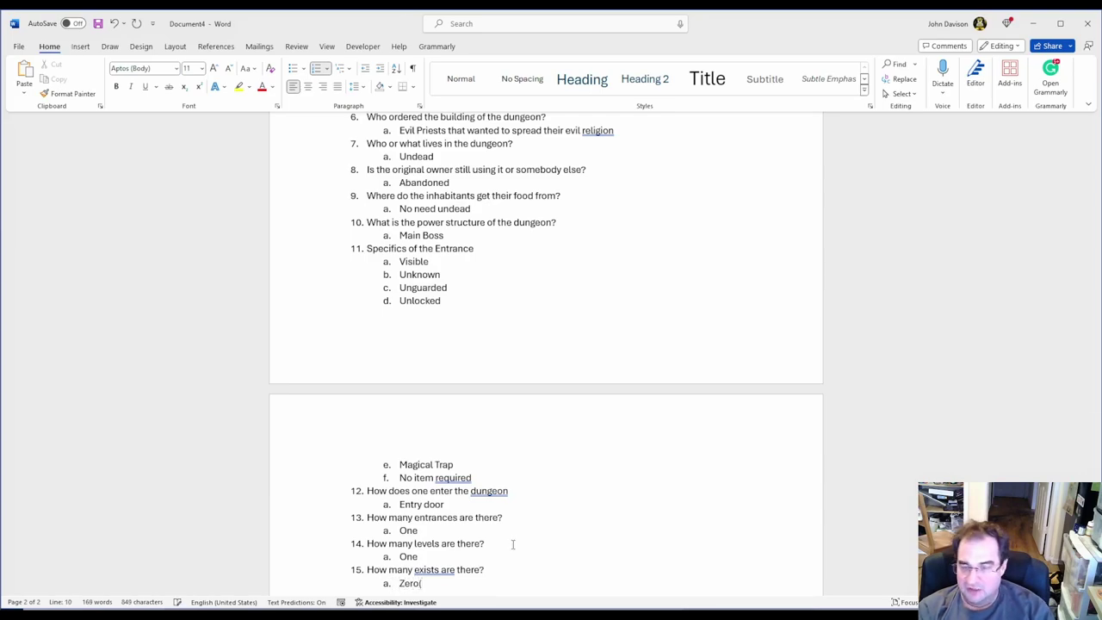
pyautogui.write('entrance is t')
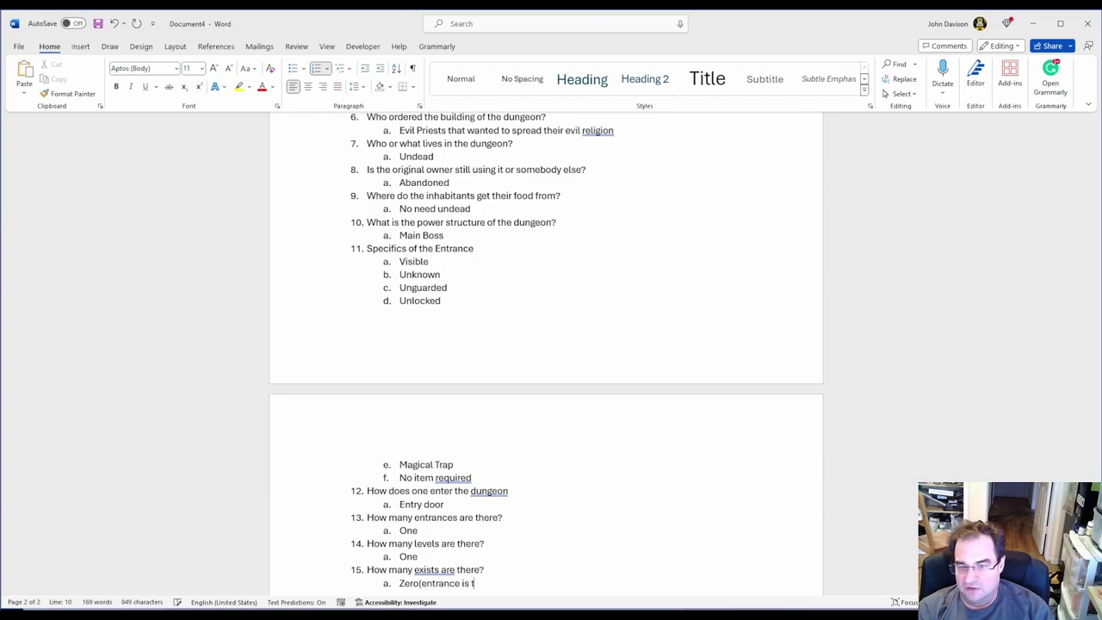
pyautogui.write('he exit)')
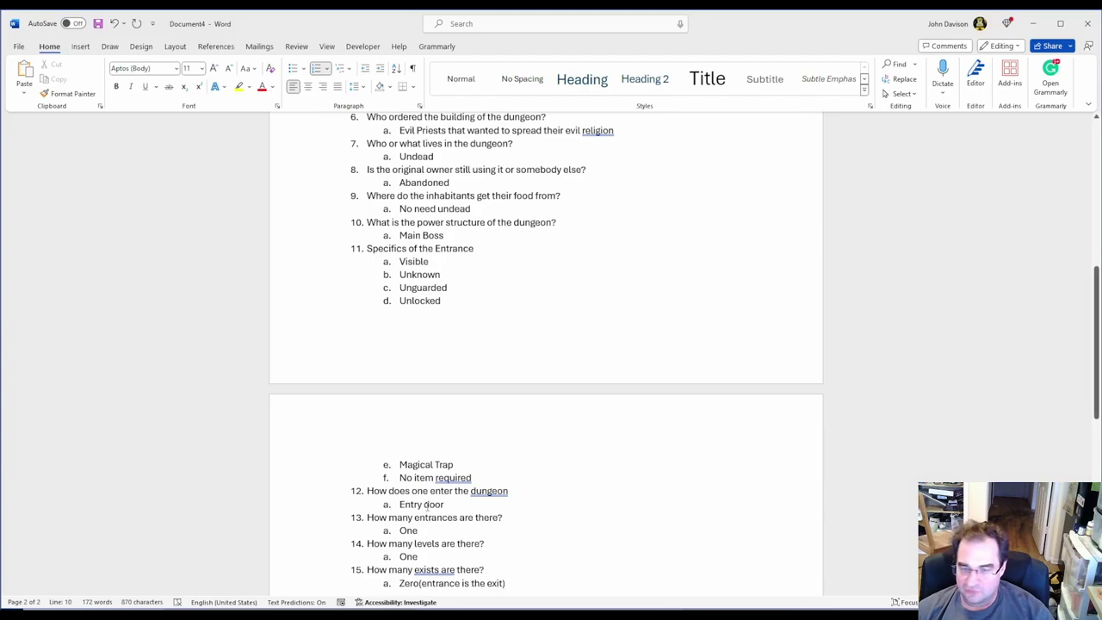
pyautogui.scroll(-2, 512, 544)
pyautogui.scroll(10, 503, 570)
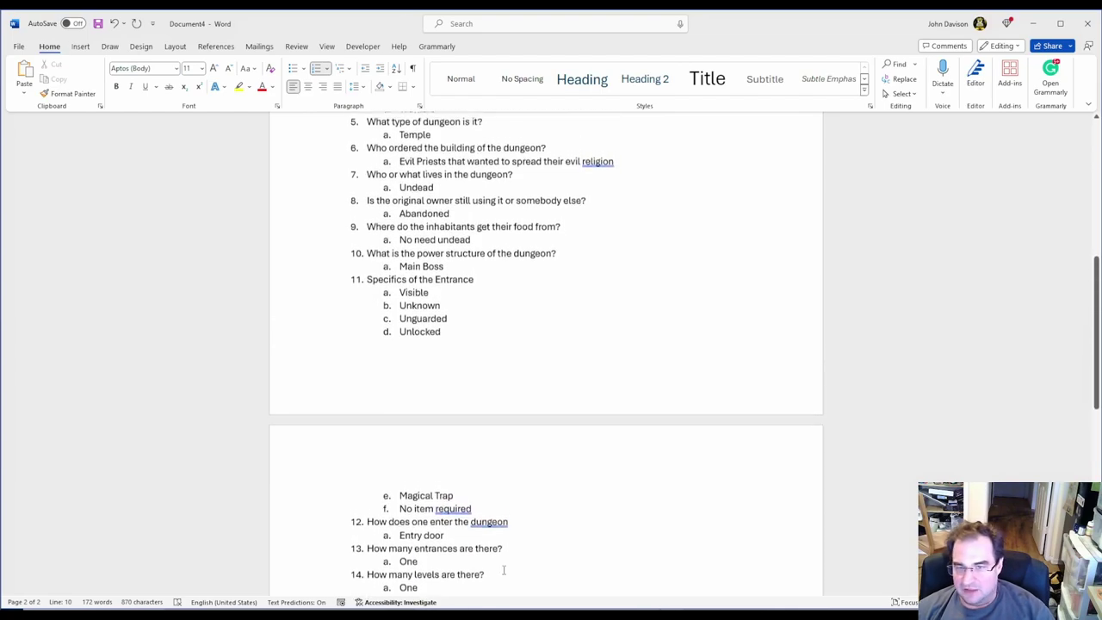
pyautogui.scroll(5, 504, 570)
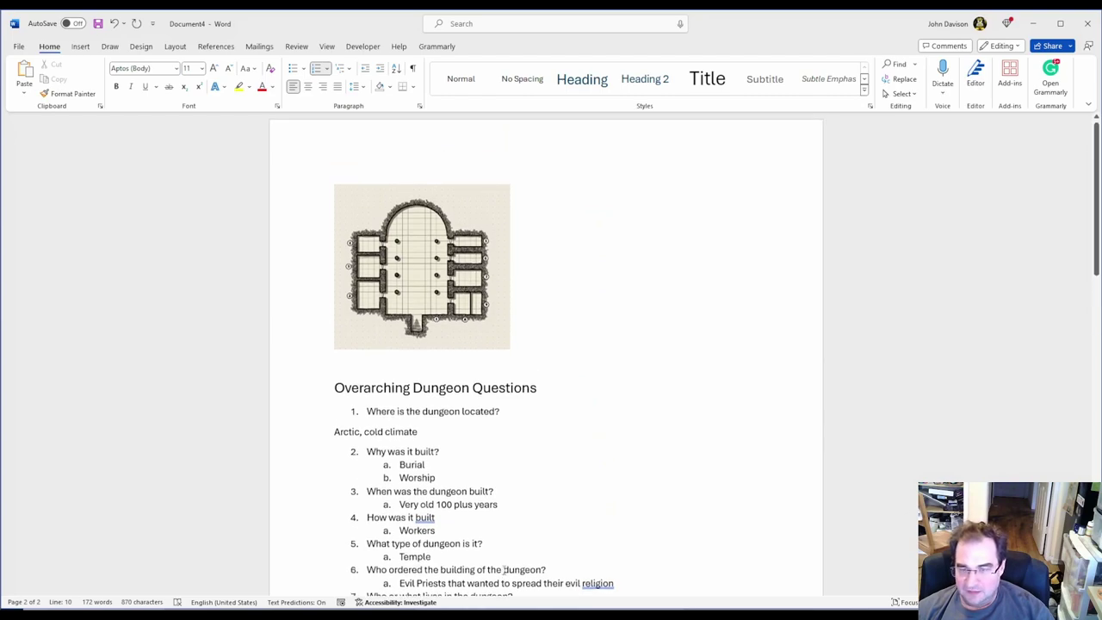
pyautogui.scroll(-3, 504, 570)
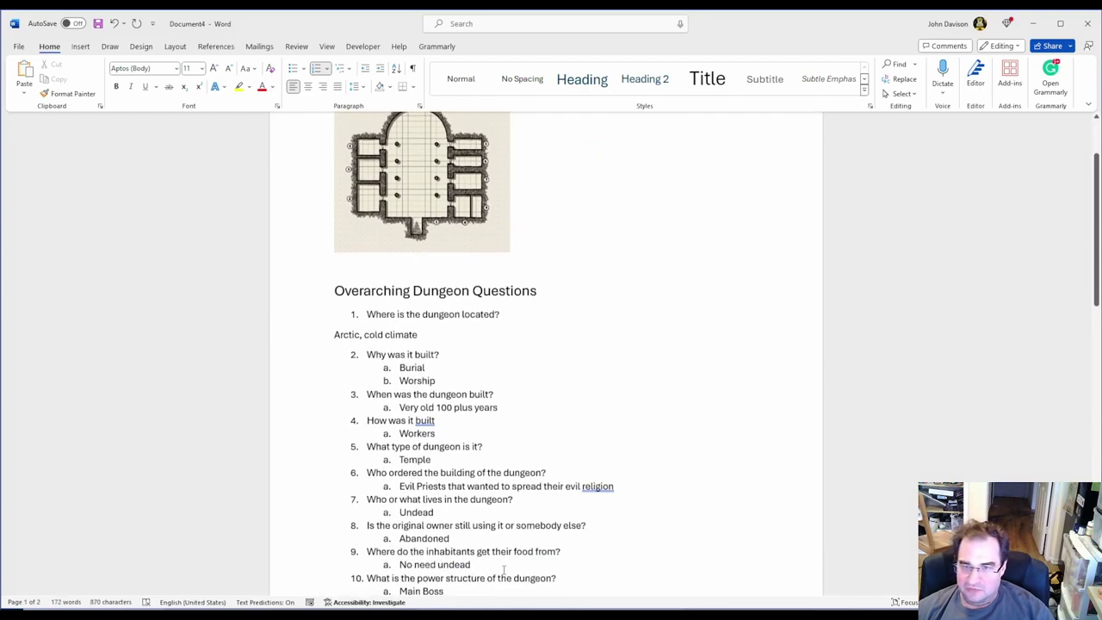